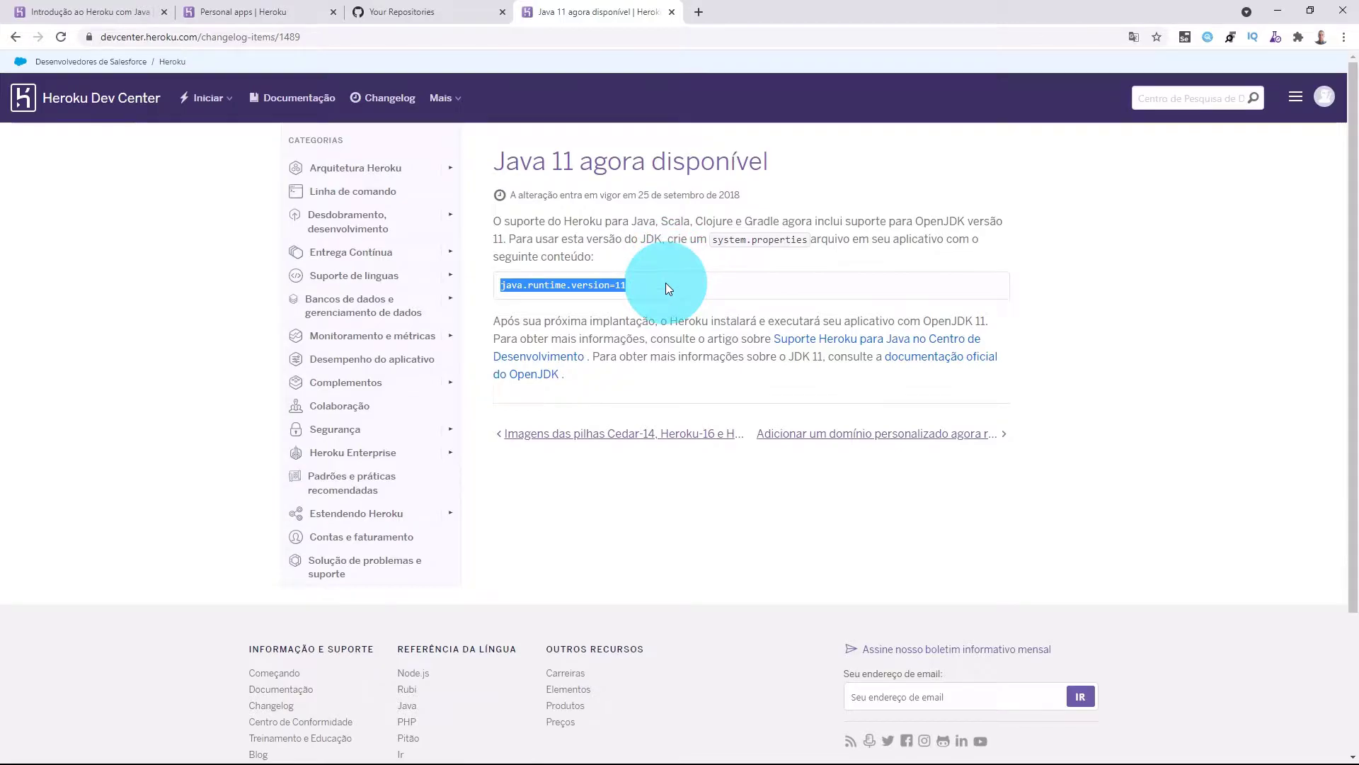
Go back to the 'Primeiros passos no Heroku com Java' guide and open the Maven 3 download page.
left_click(284, 13)
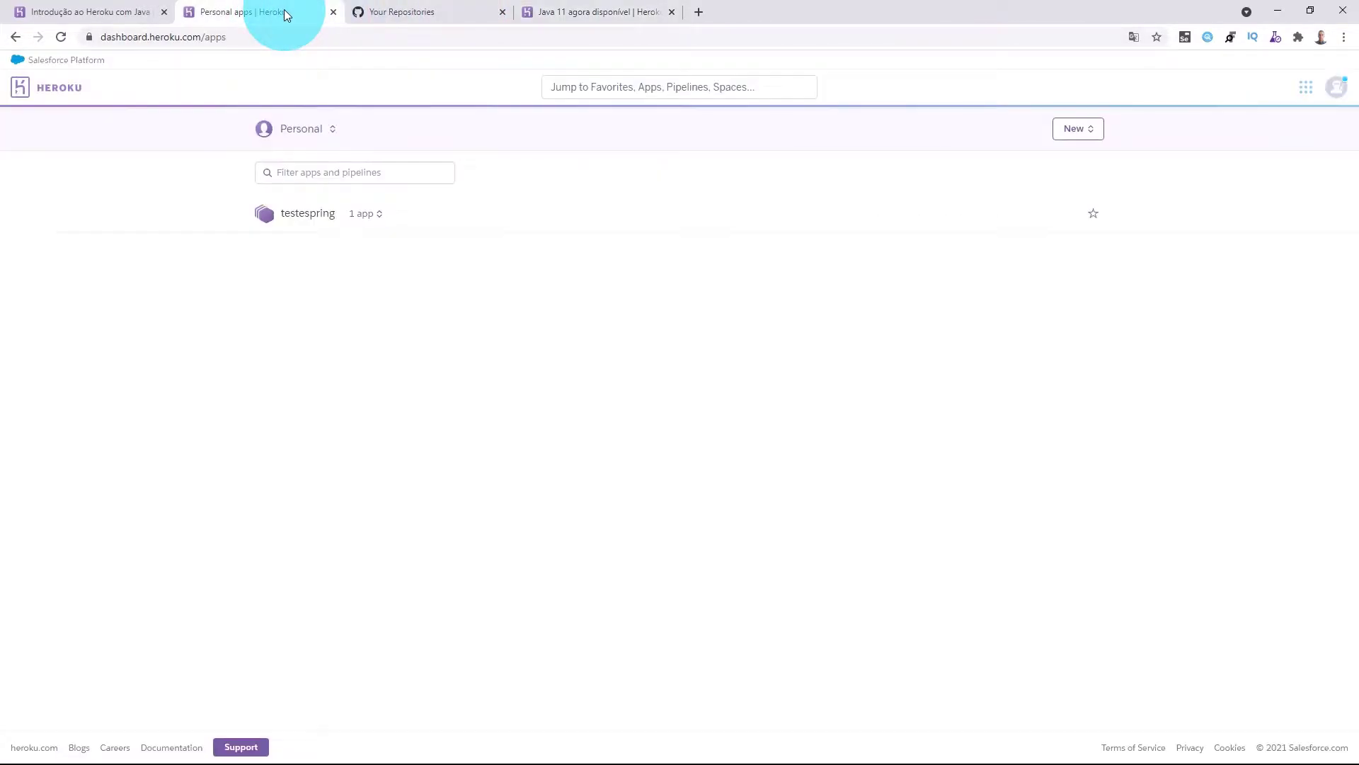
left_click(118, 14)
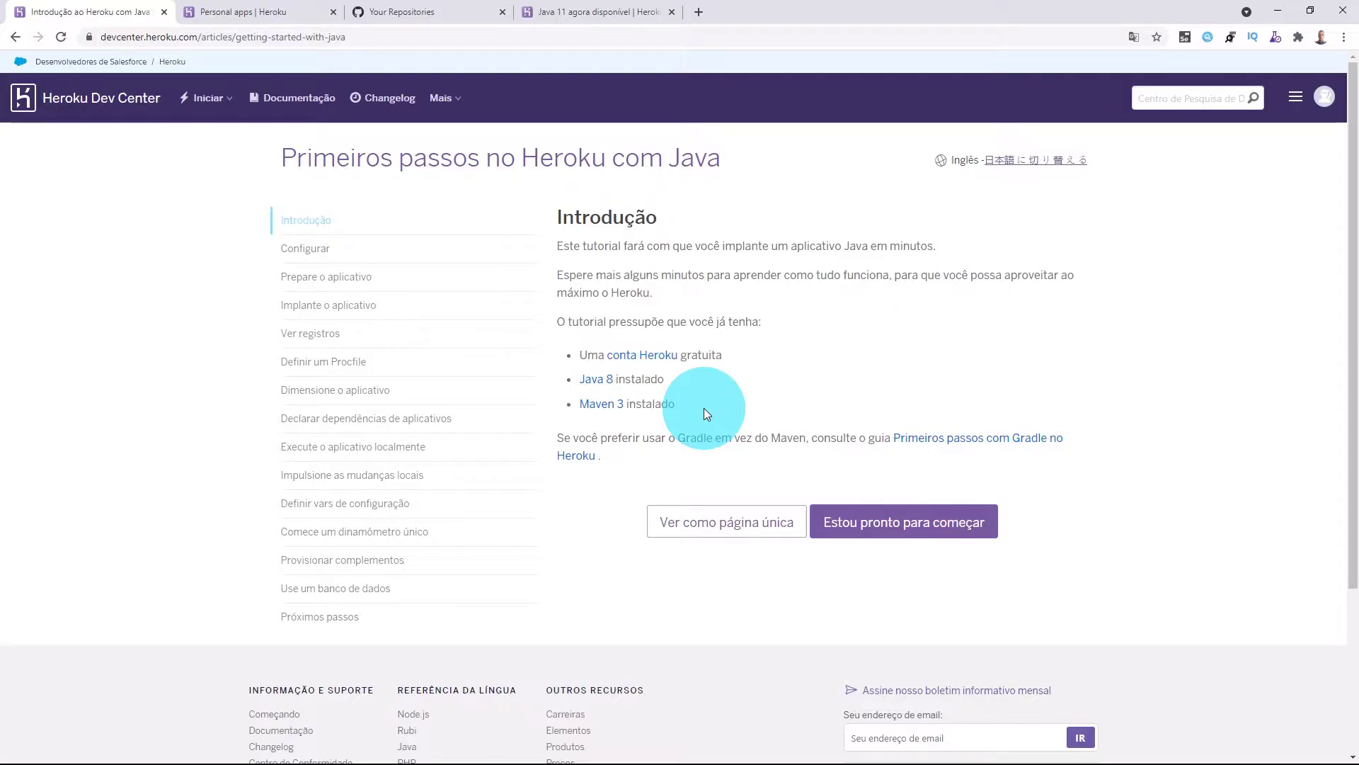
left_click(614, 414)
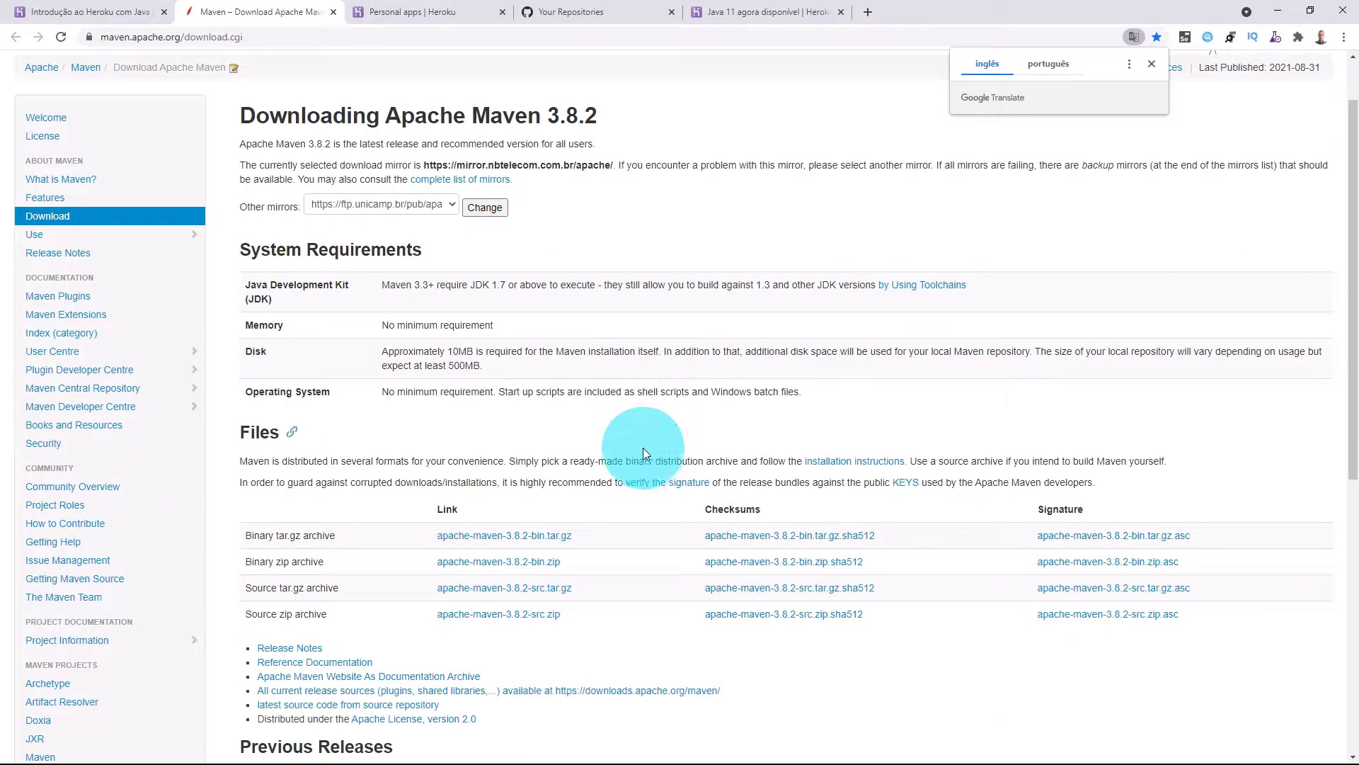
Download apache-maven-3.8.2-bin.zip from the Maven Files table.
left_click(512, 563)
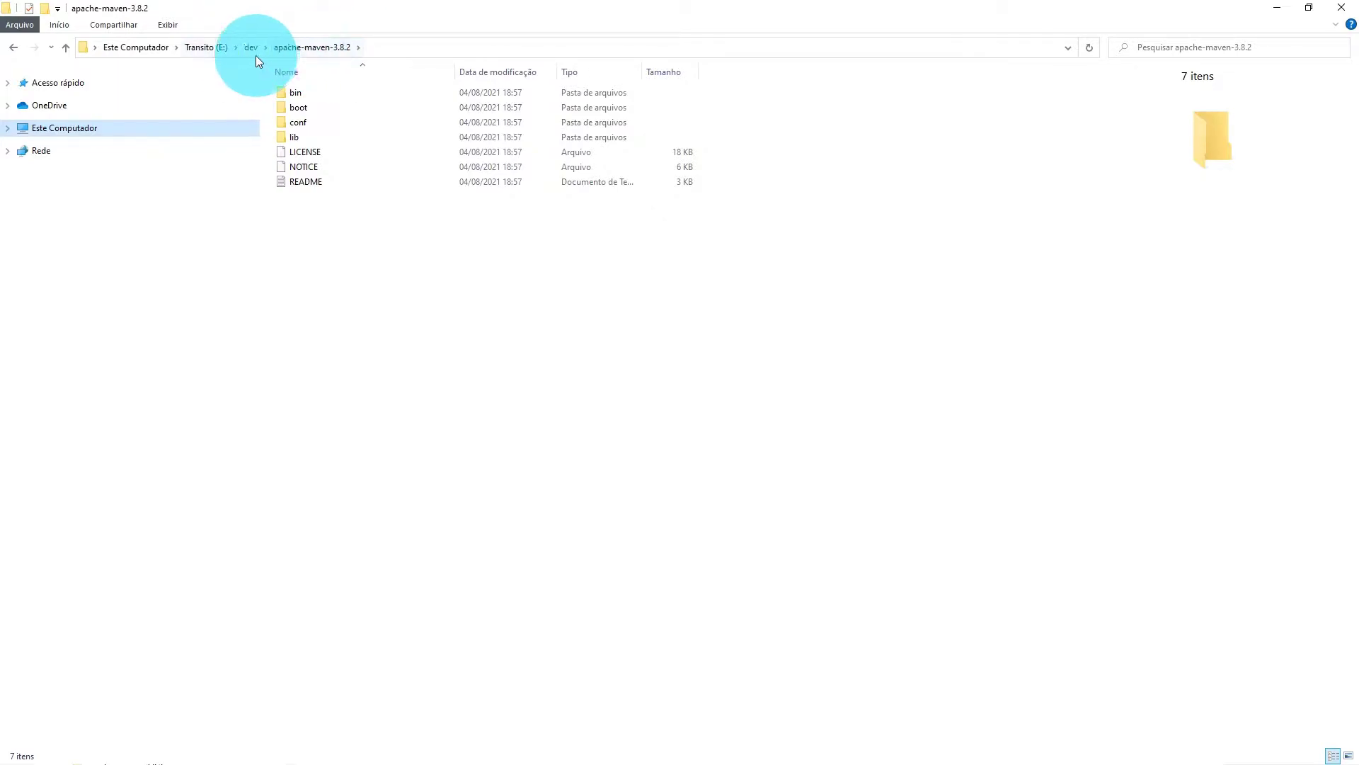
Copy the folder path E:\dev\apache-maven-3.8.2 from the File Explorer address bar.
left_click(627, 46)
key("ctrl+c")
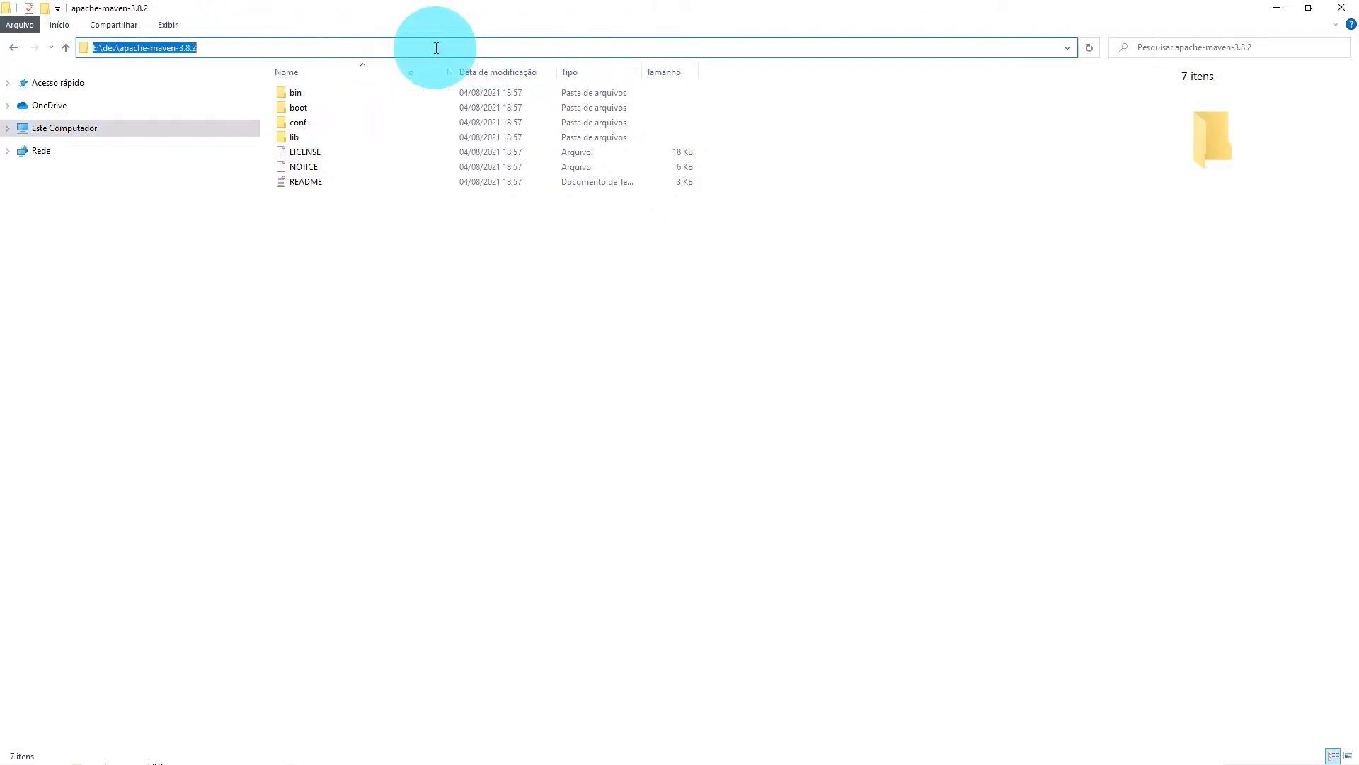
right_click(177, 48)
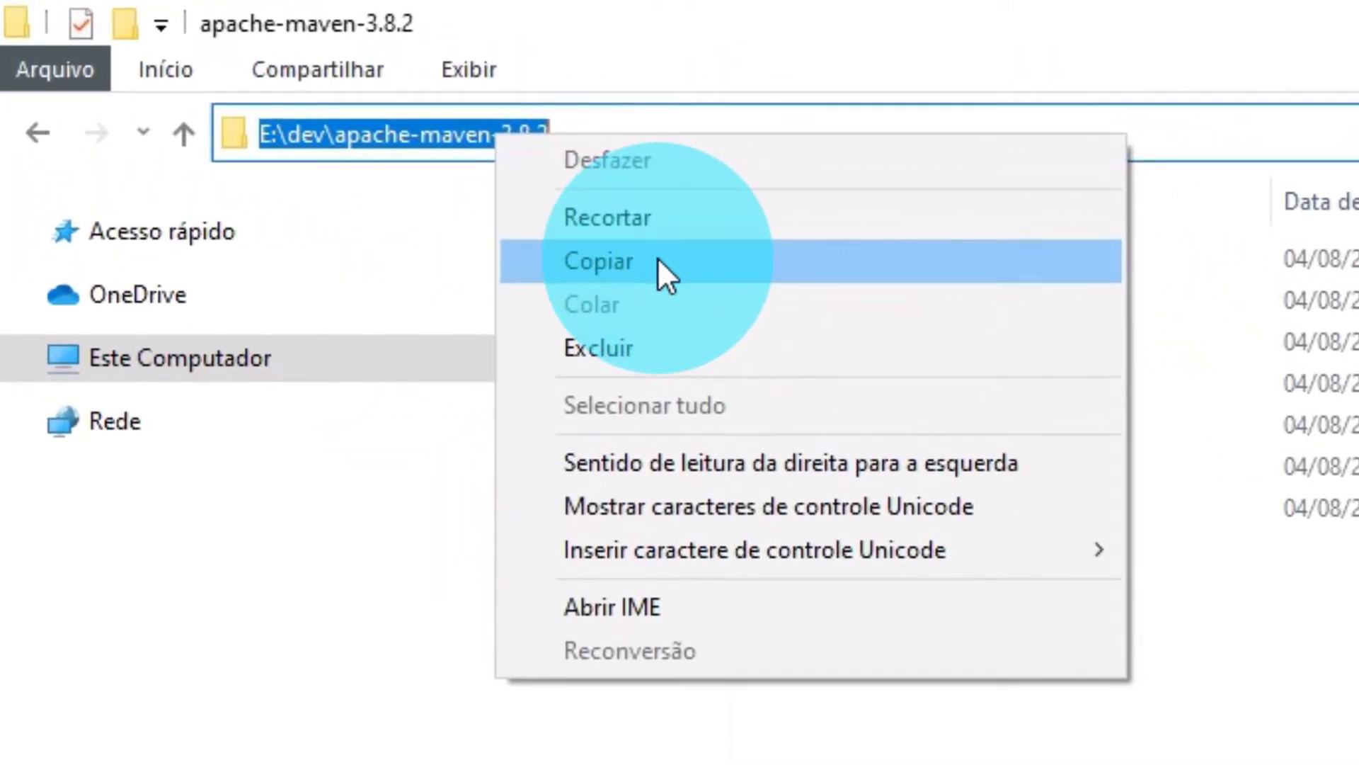
left_click(267, 126)
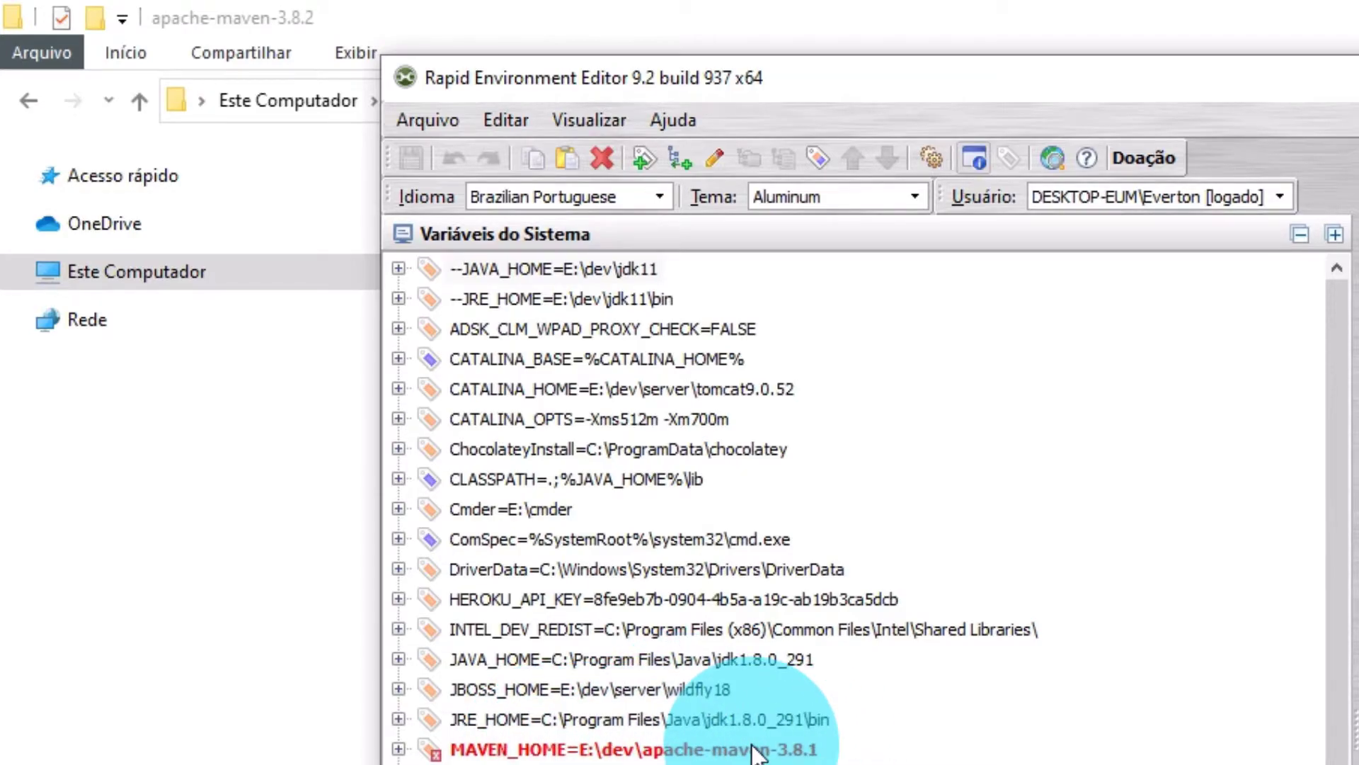
Delete the old MAVEN_HOME system variable that points to E:\dev\apache-maven-3.8.1.
mouse_move(750, 749)
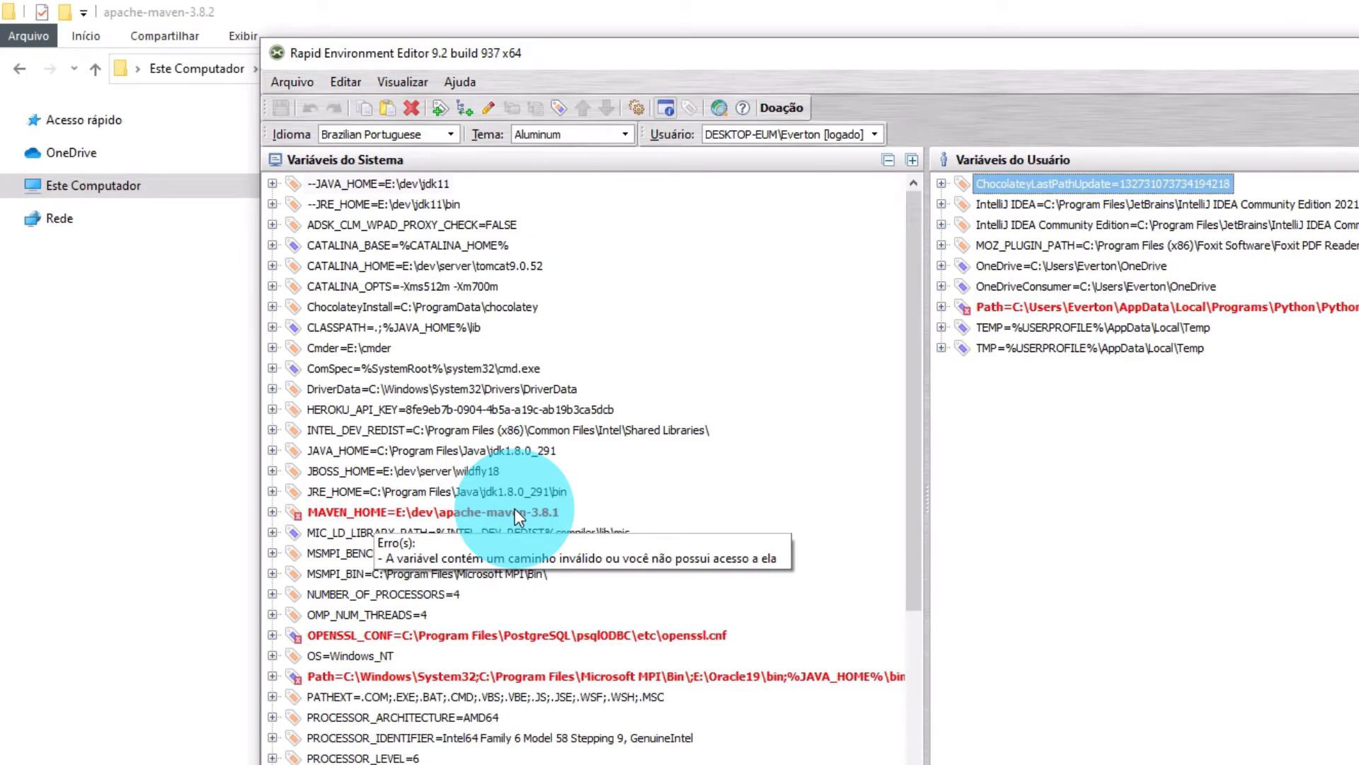
right_click(426, 508)
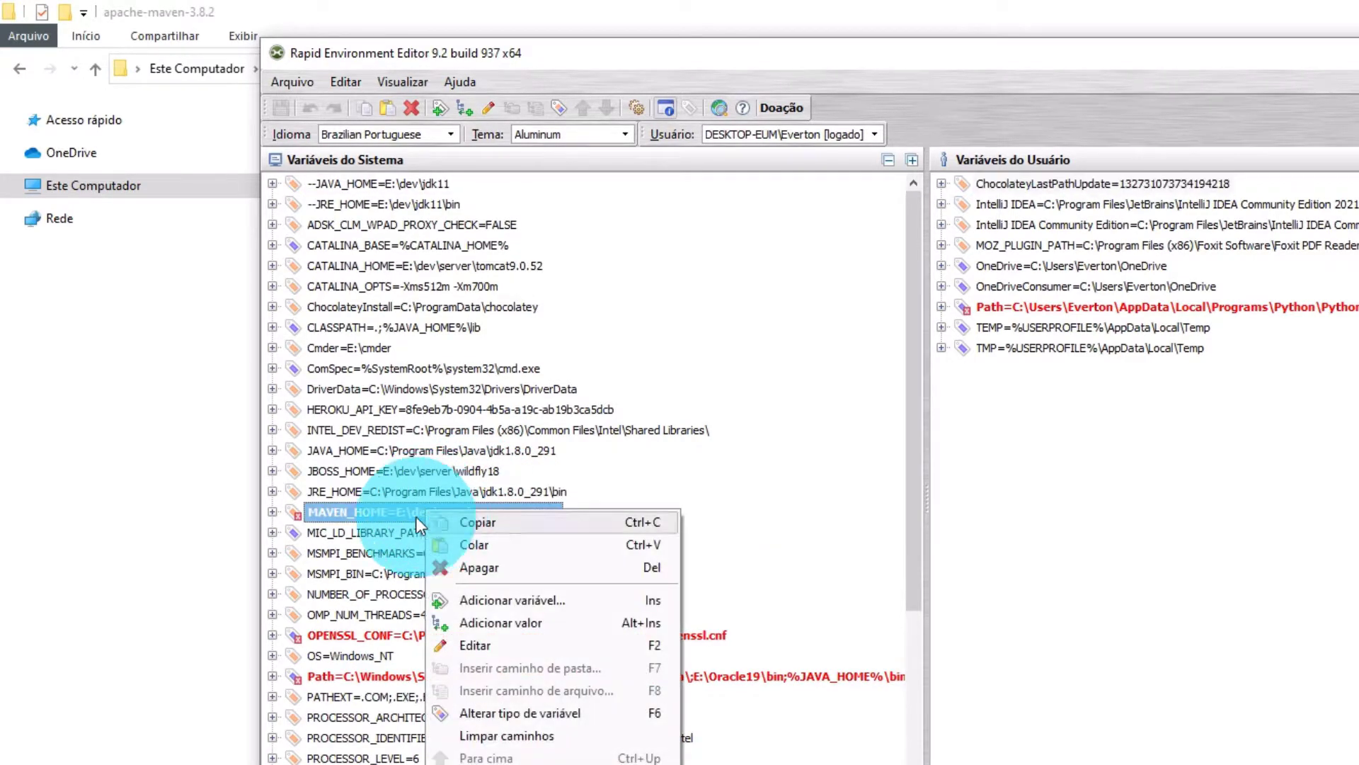
left_click(483, 567)
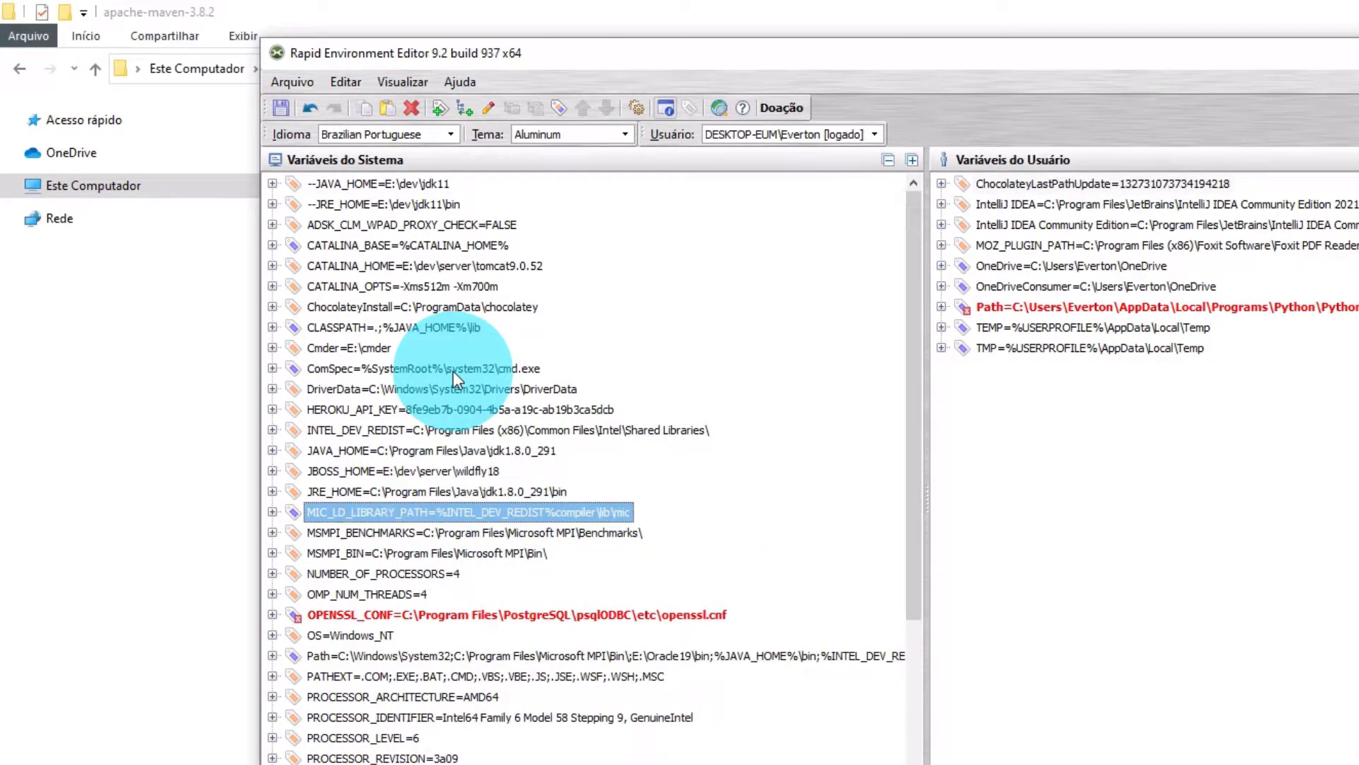
left_click(631, 430)
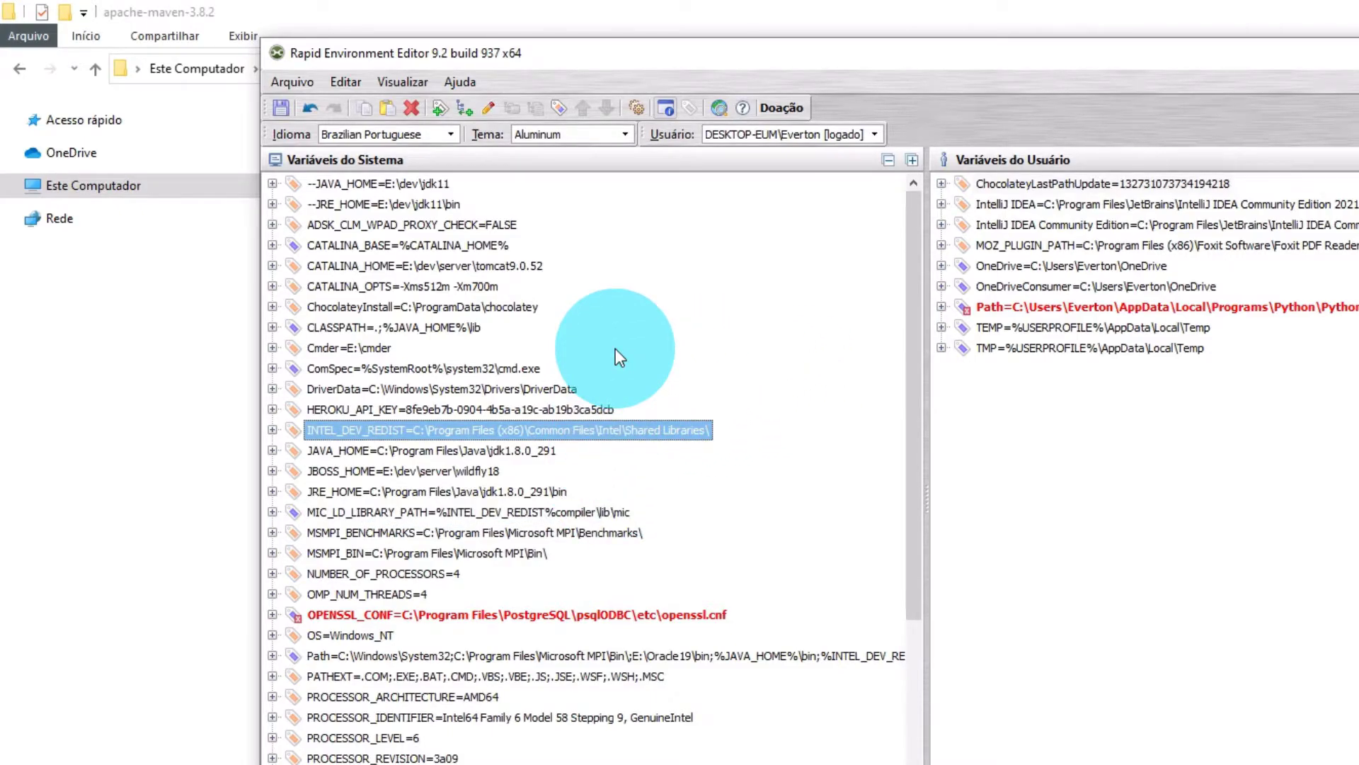
scroll(371, 719, "down", 5)
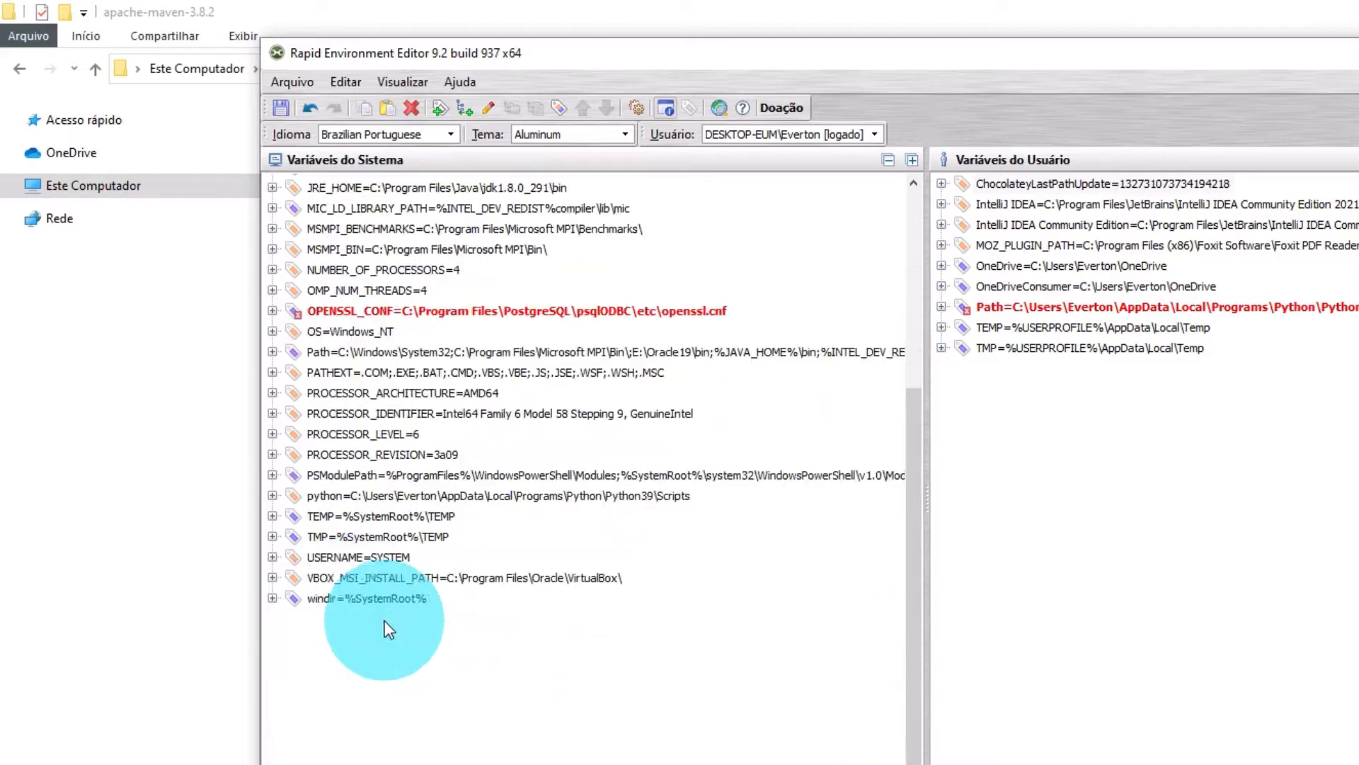
right_click(375, 575)
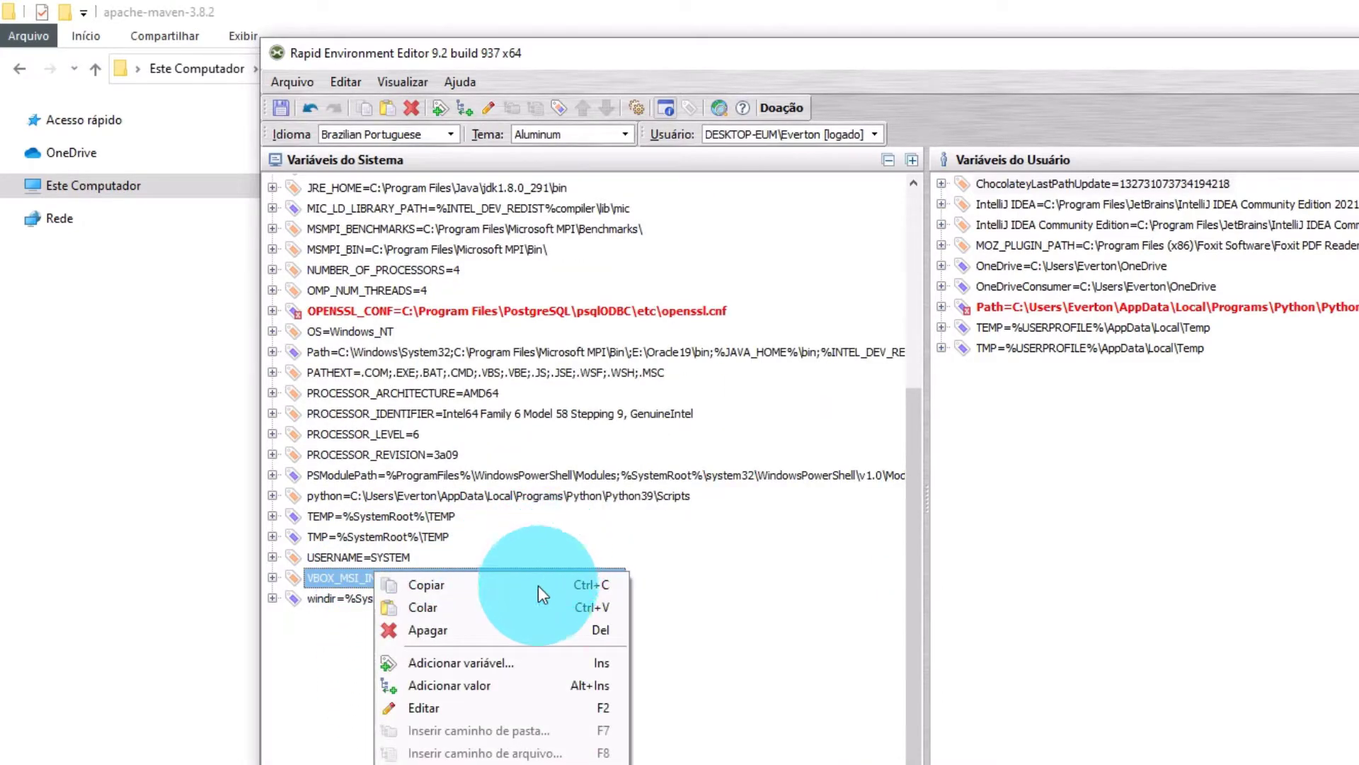
Add system variable MAVEN_HOME with the pasted value E:\dev\apache-maven-3.8.2.
left_click(488, 664)
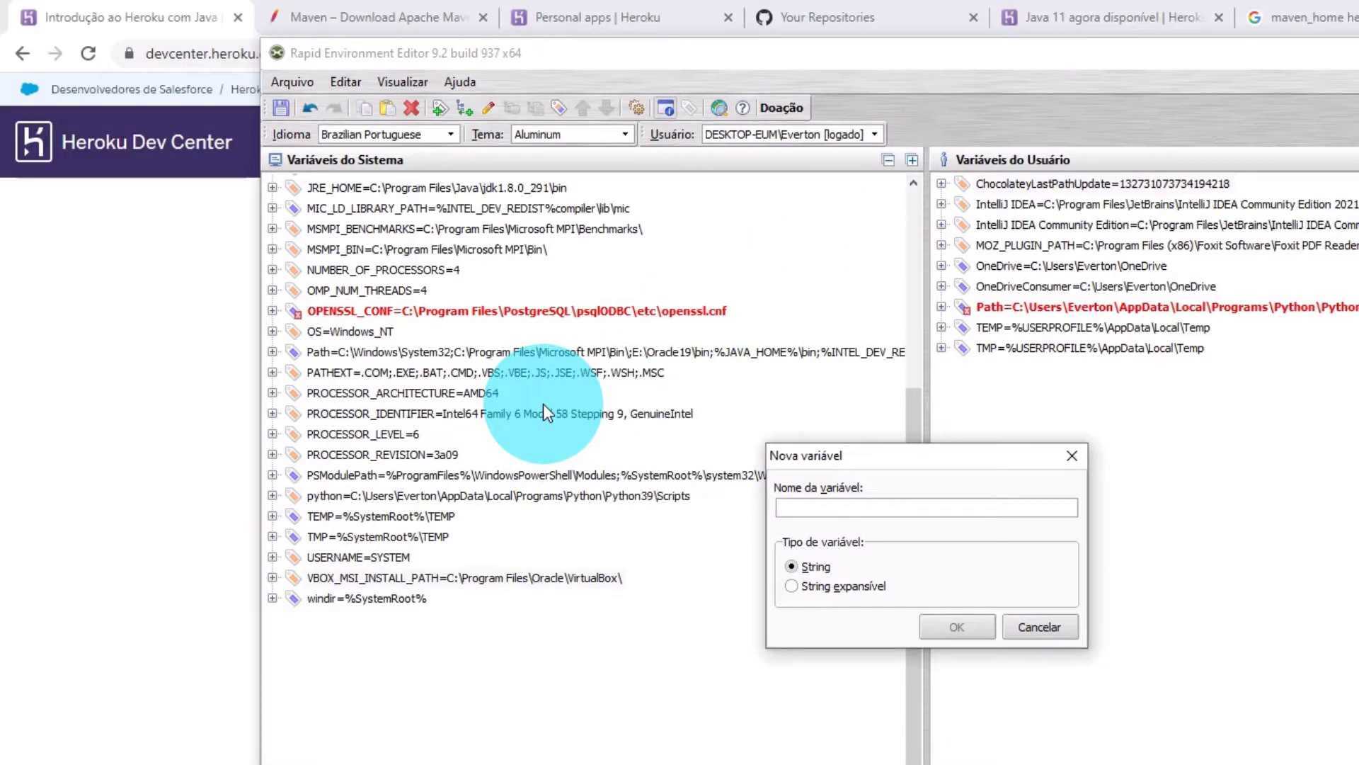
type("MAVEN_HOME")
left_click(949, 627)
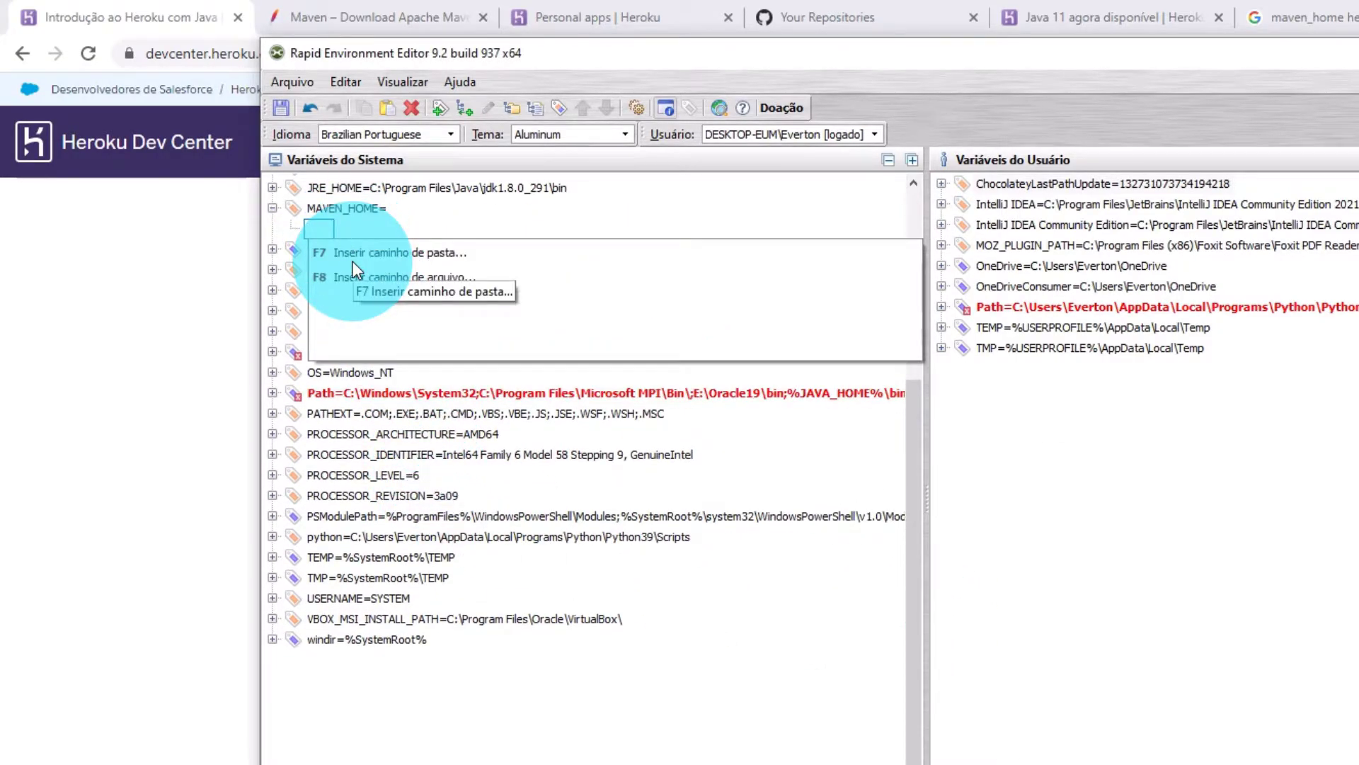
key("ctrl+v")
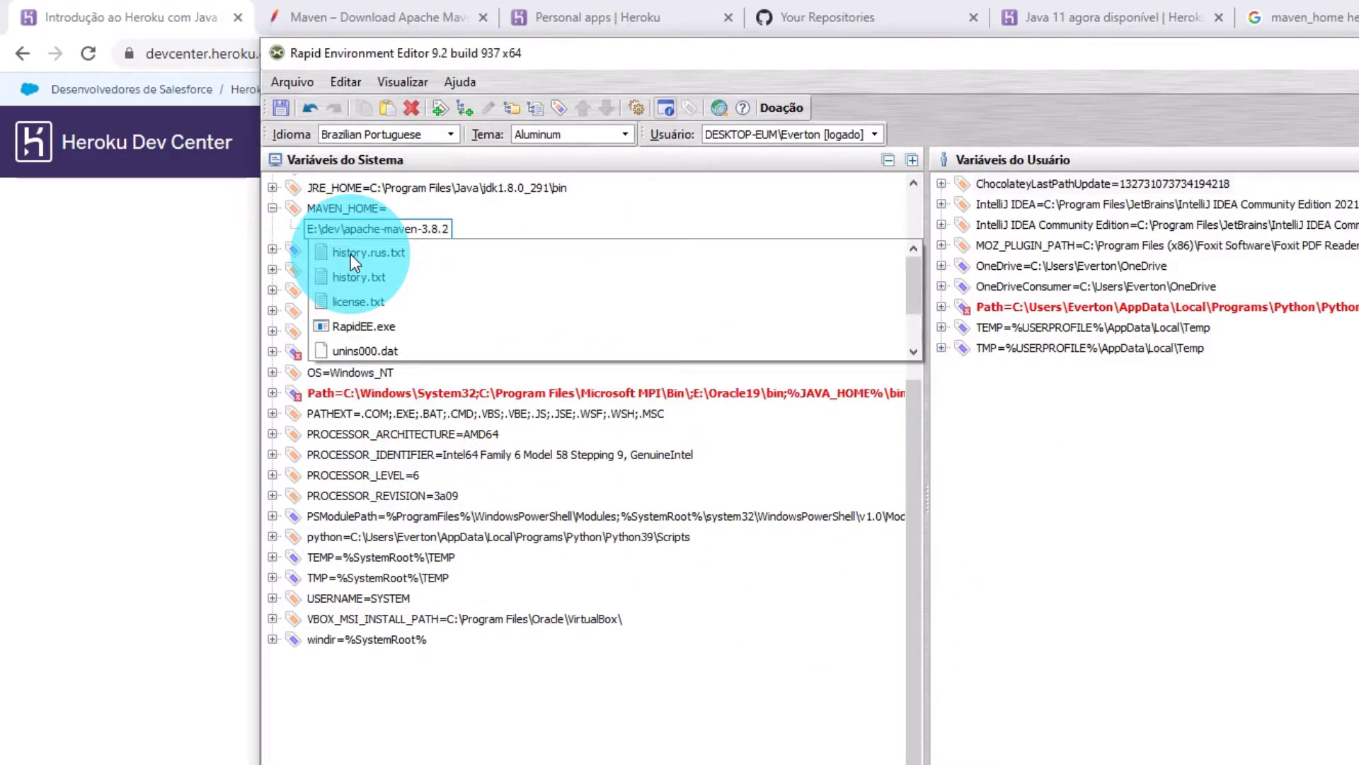
key("Return")
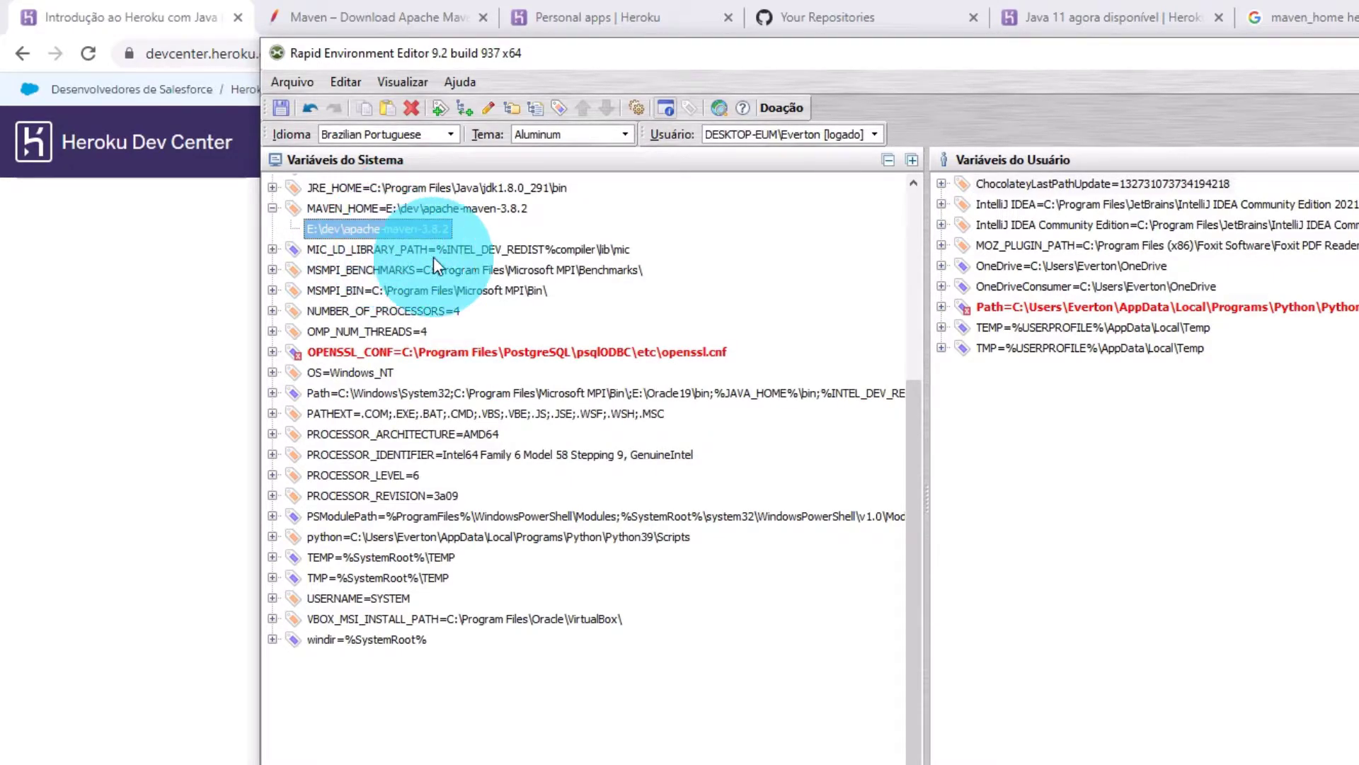
left_click(339, 210)
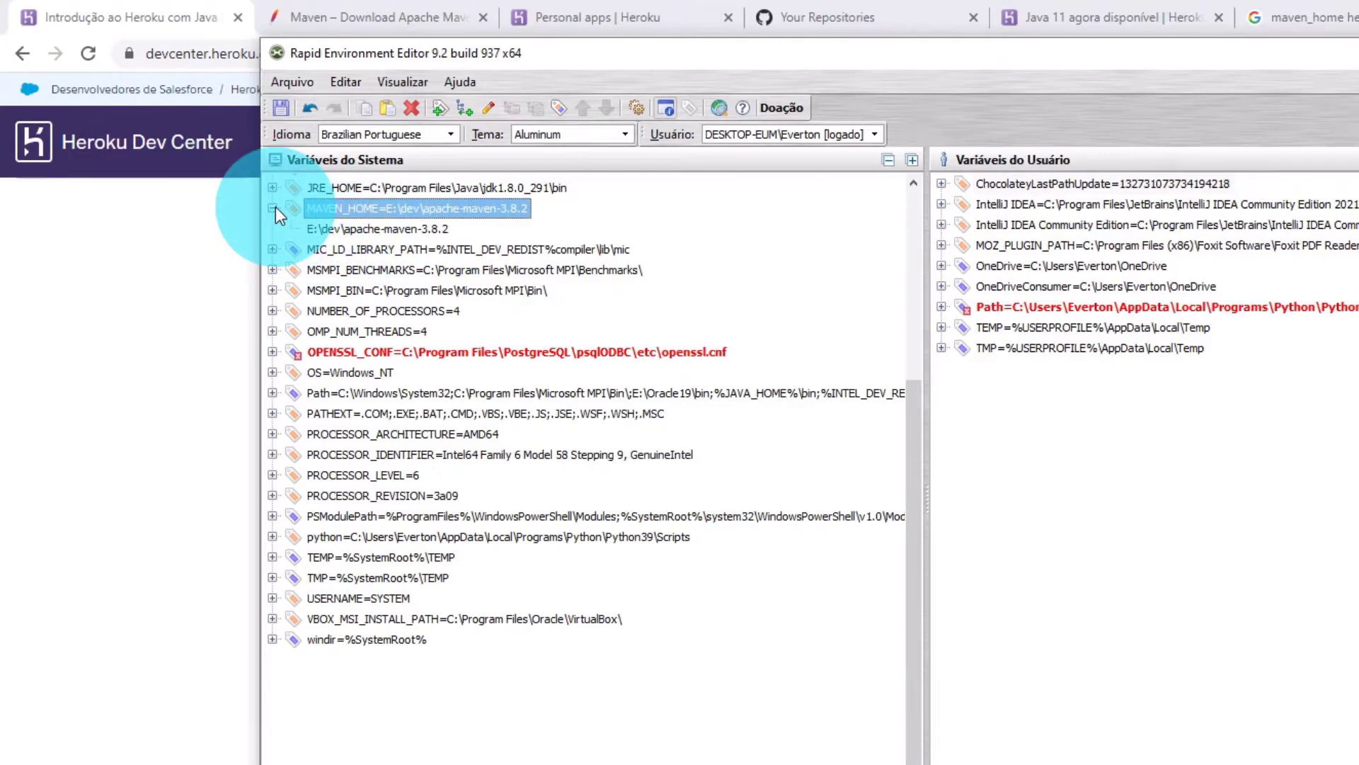
left_click(272, 208)
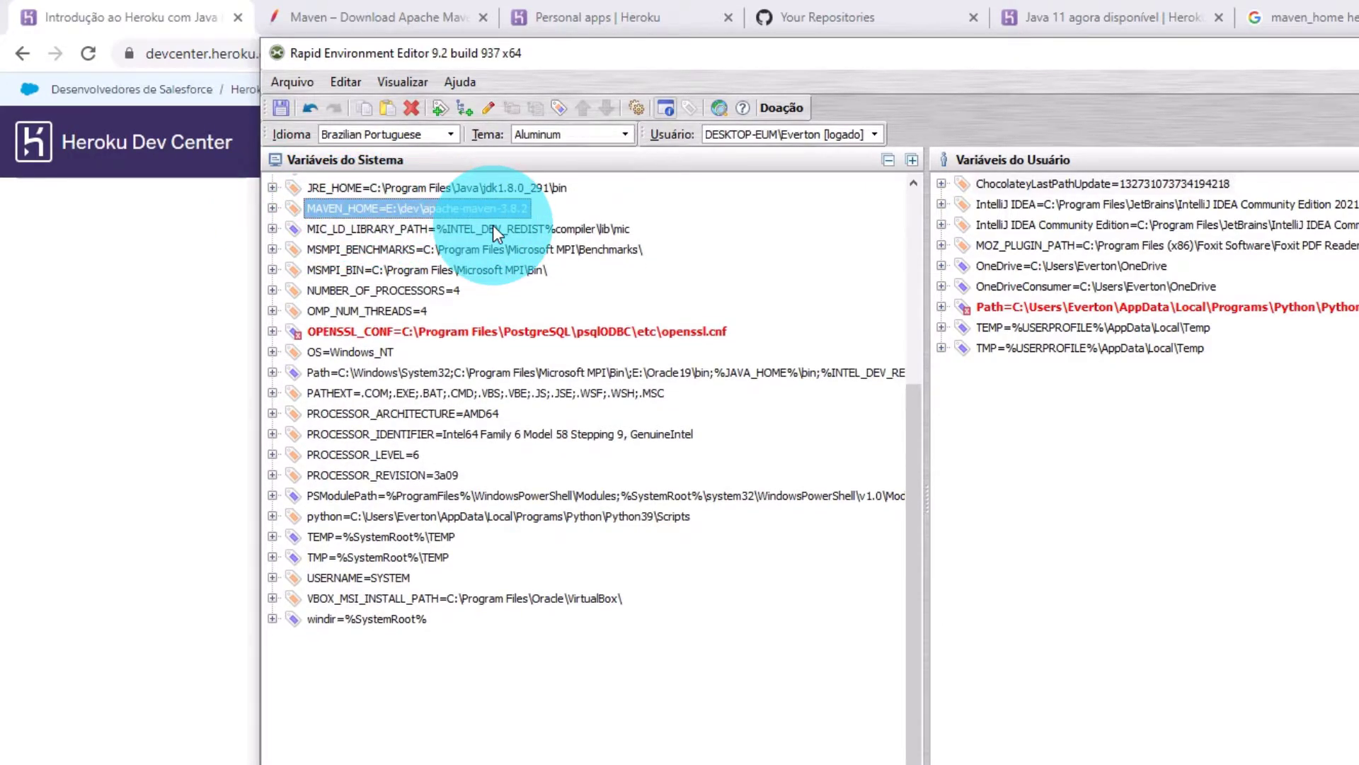
left_click(463, 372)
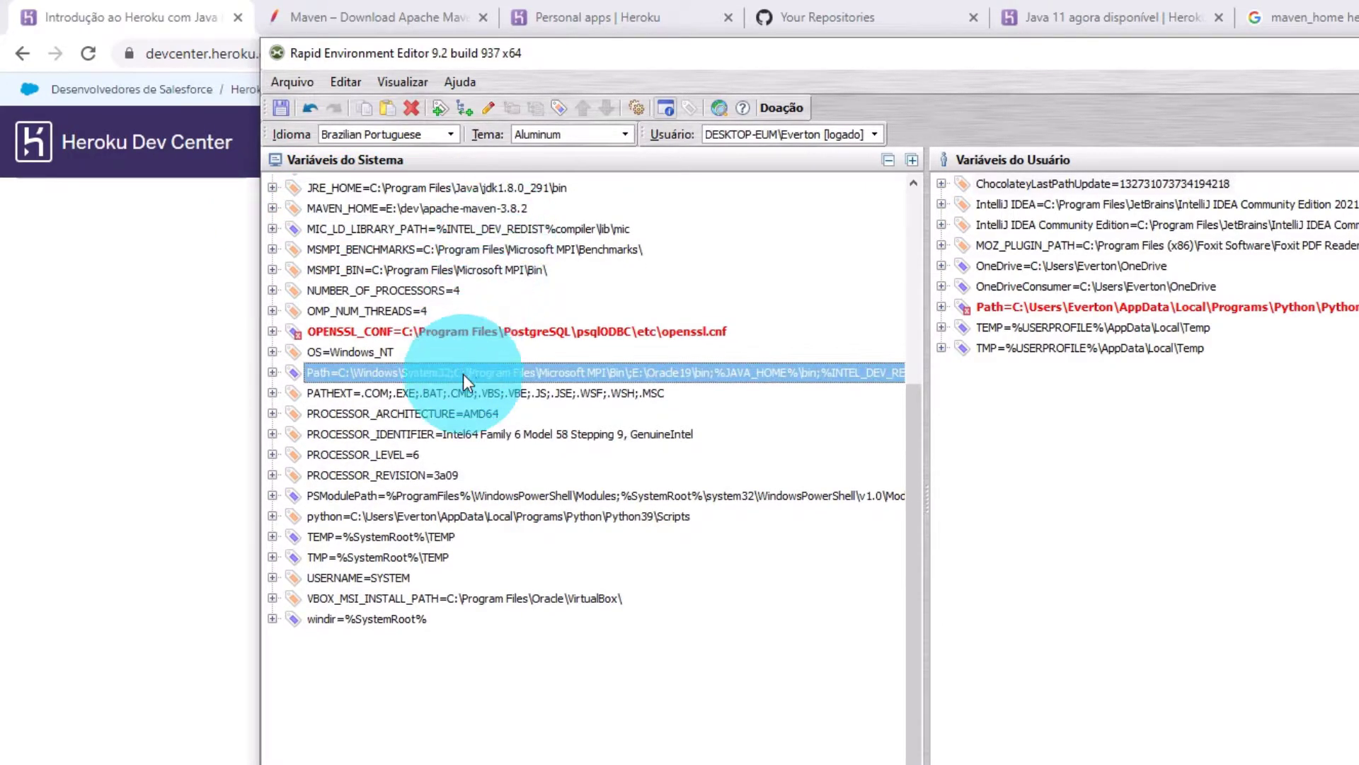
right_click(322, 370)
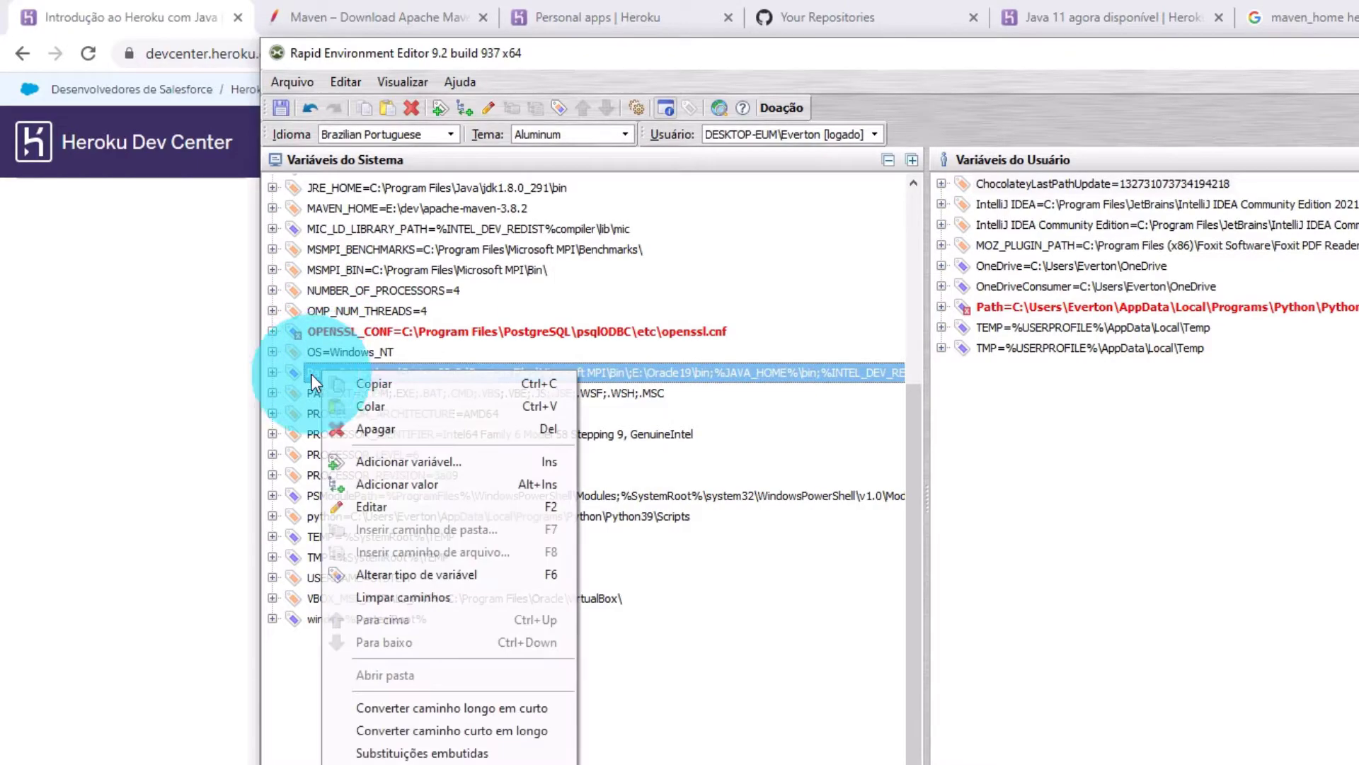
left_click(272, 374)
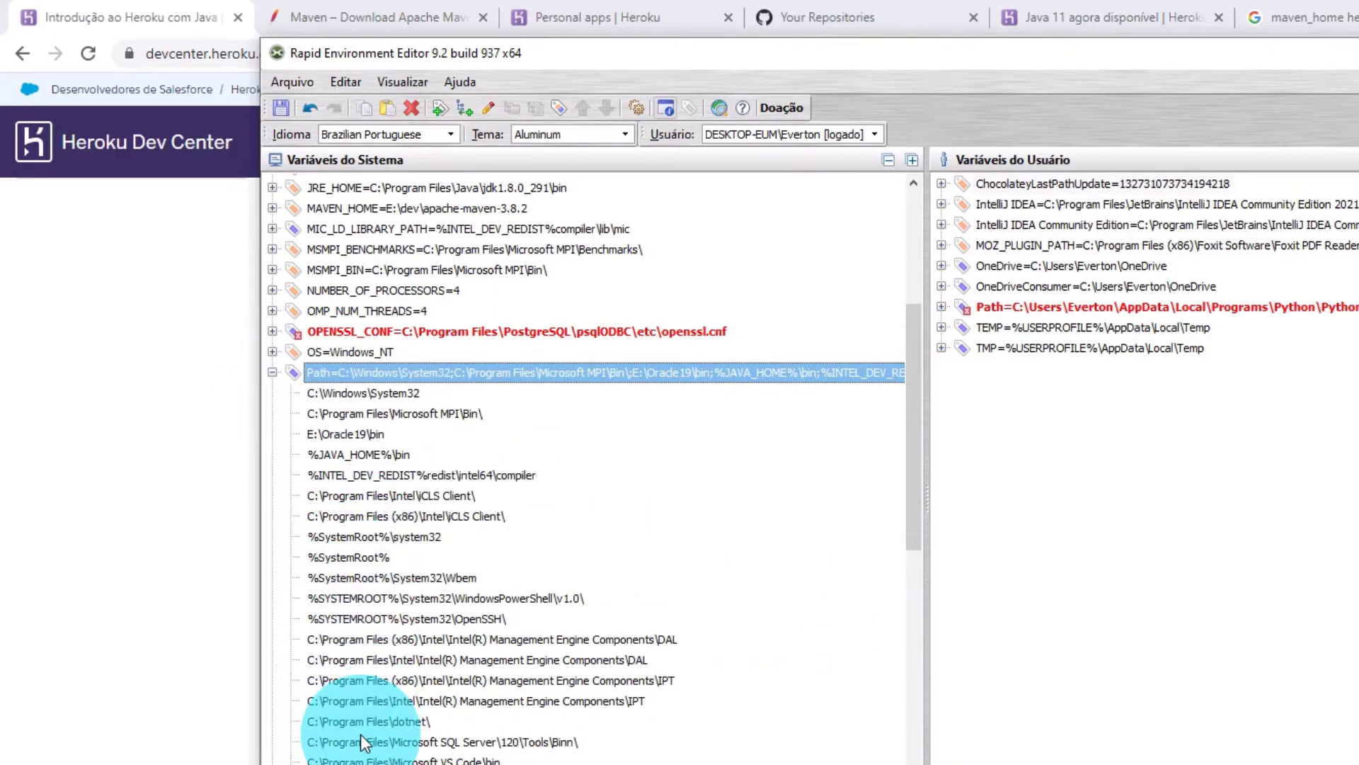
scroll(376, 469, "down", 1)
scroll(376, 468, "up", 2)
right_click(380, 439)
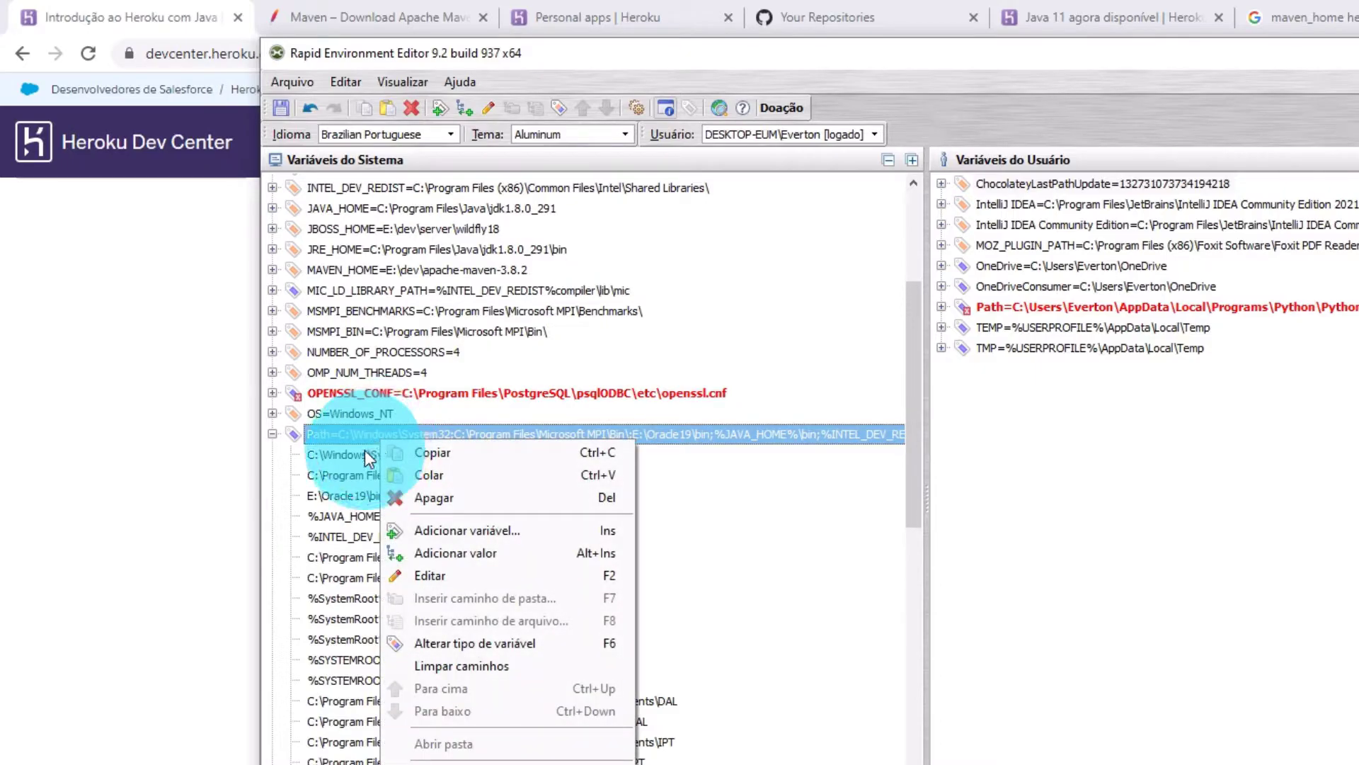
left_click(409, 576)
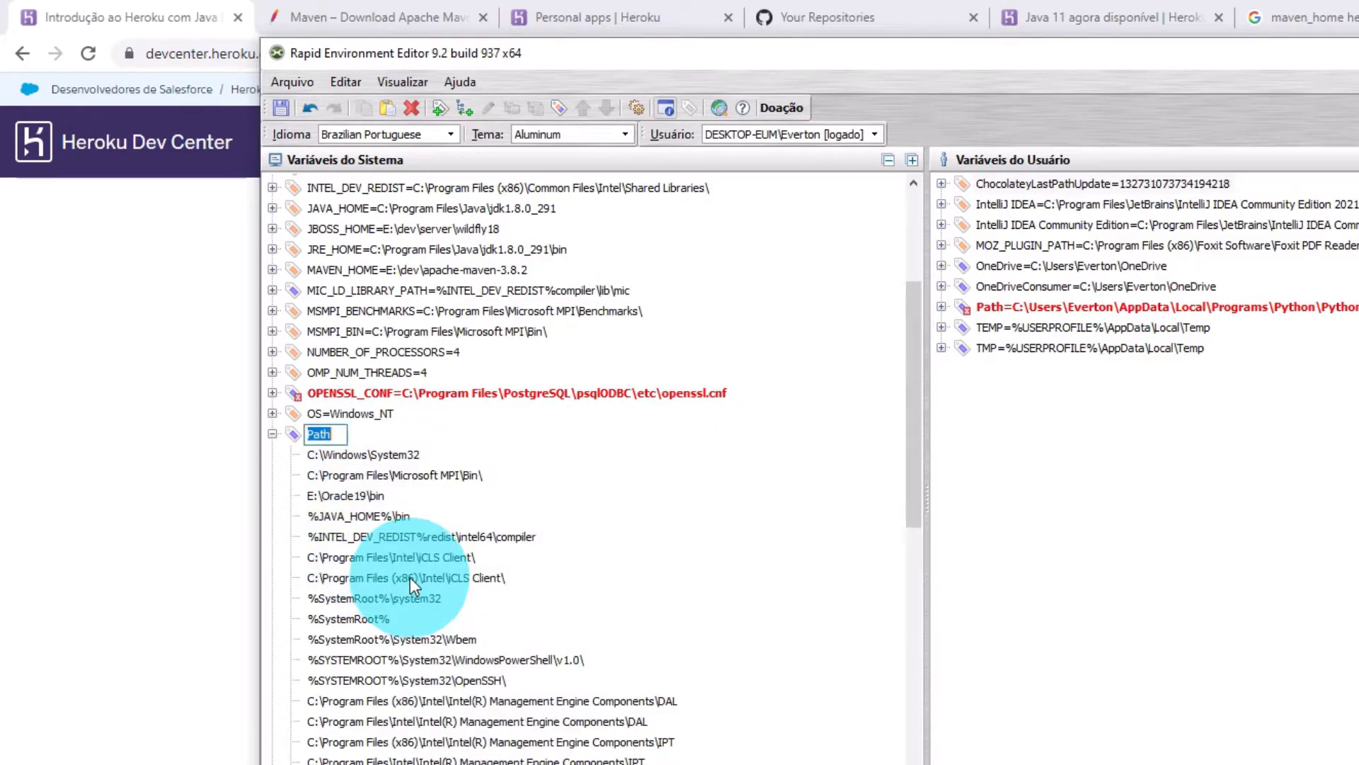
left_click(404, 514)
scroll(400, 528, "down", 2)
scroll(398, 541, "down", 5)
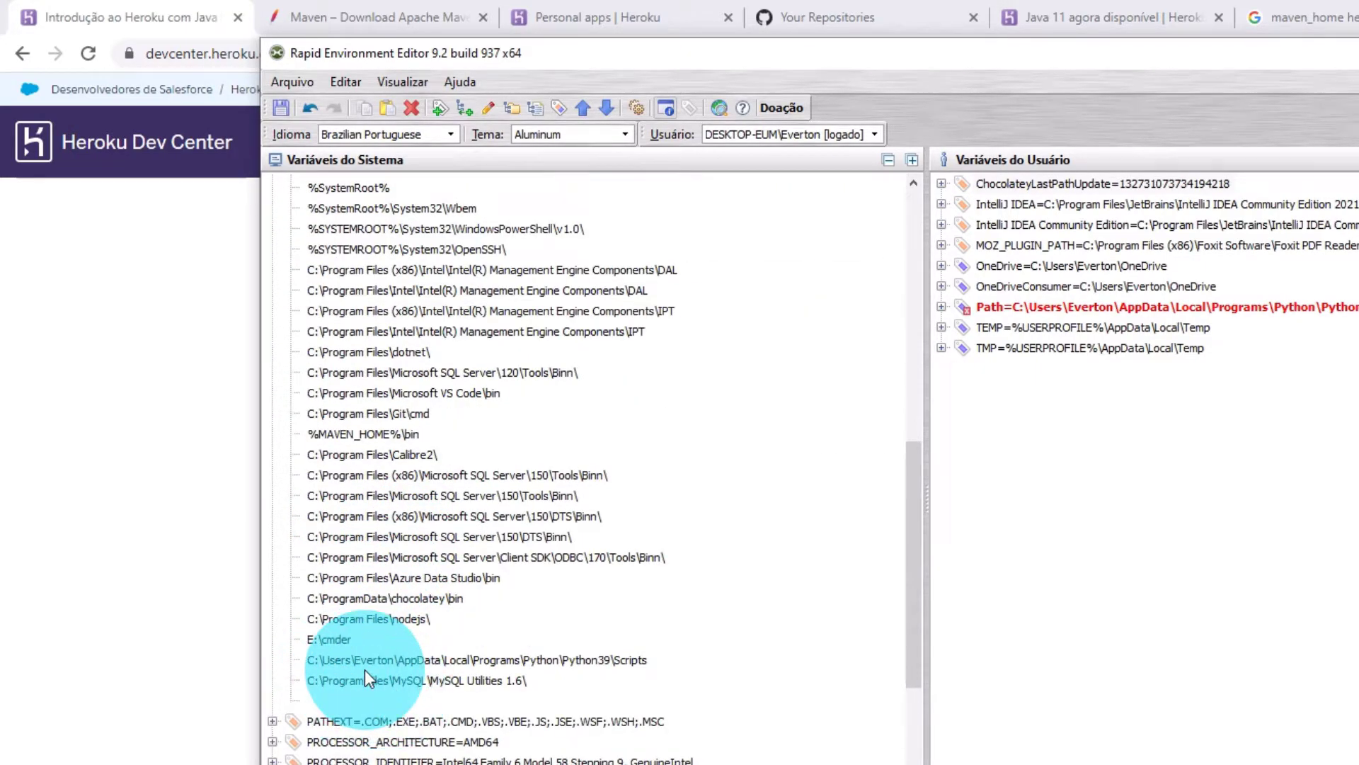
left_click(361, 434)
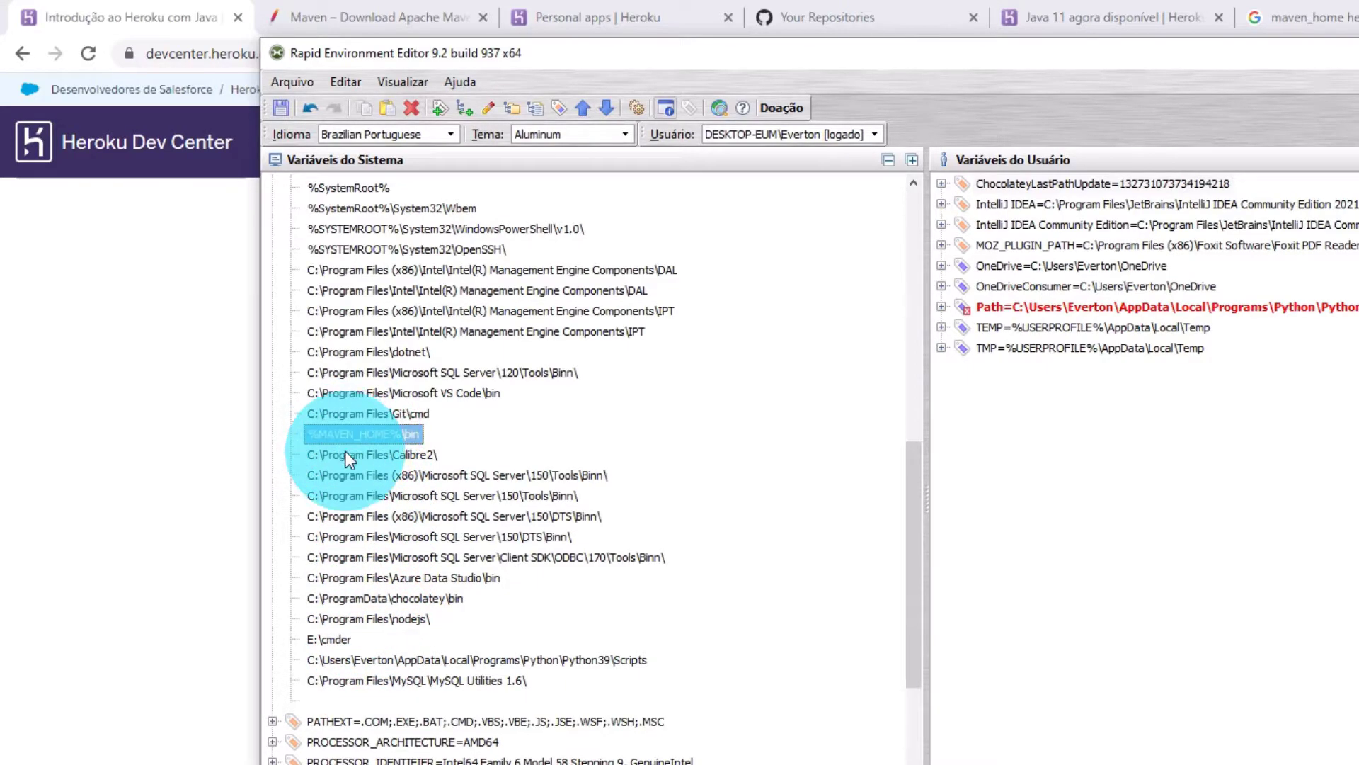
right_click(340, 453)
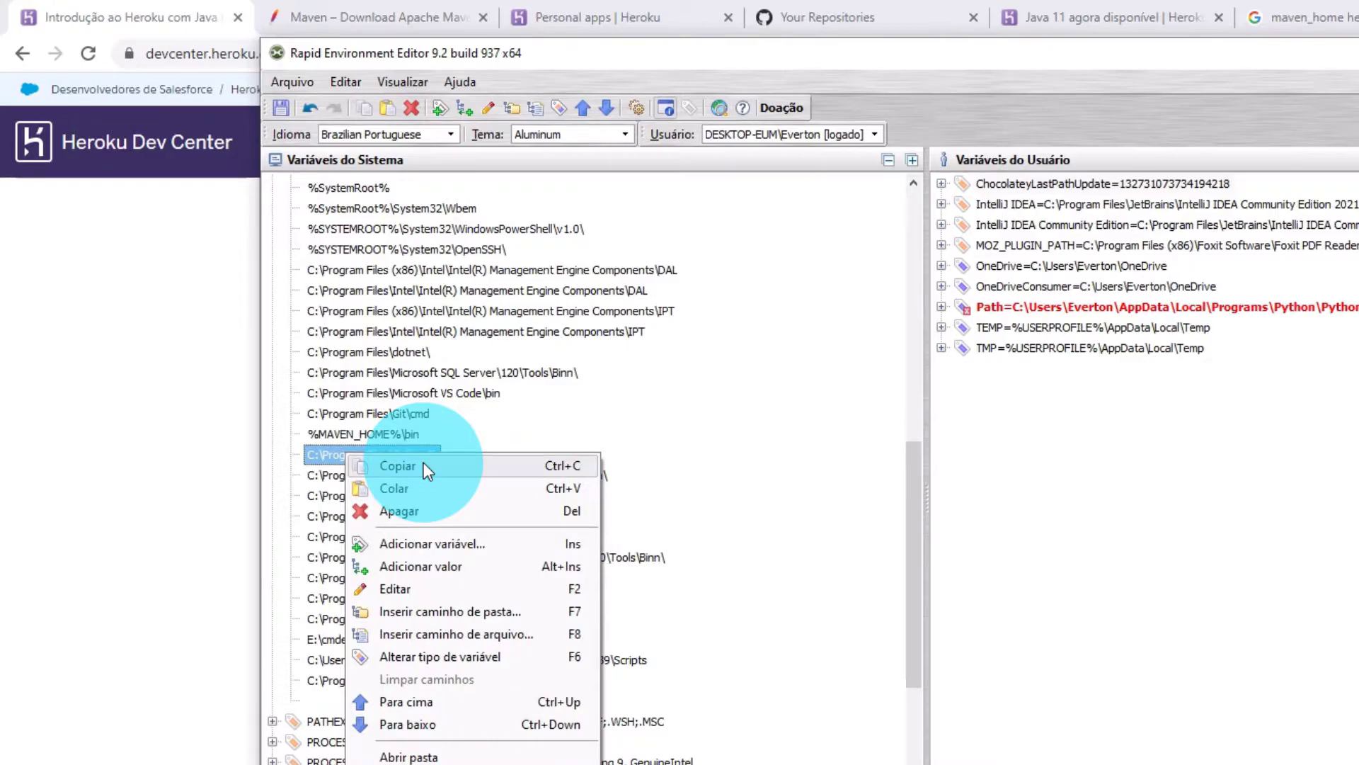
left_click(333, 460)
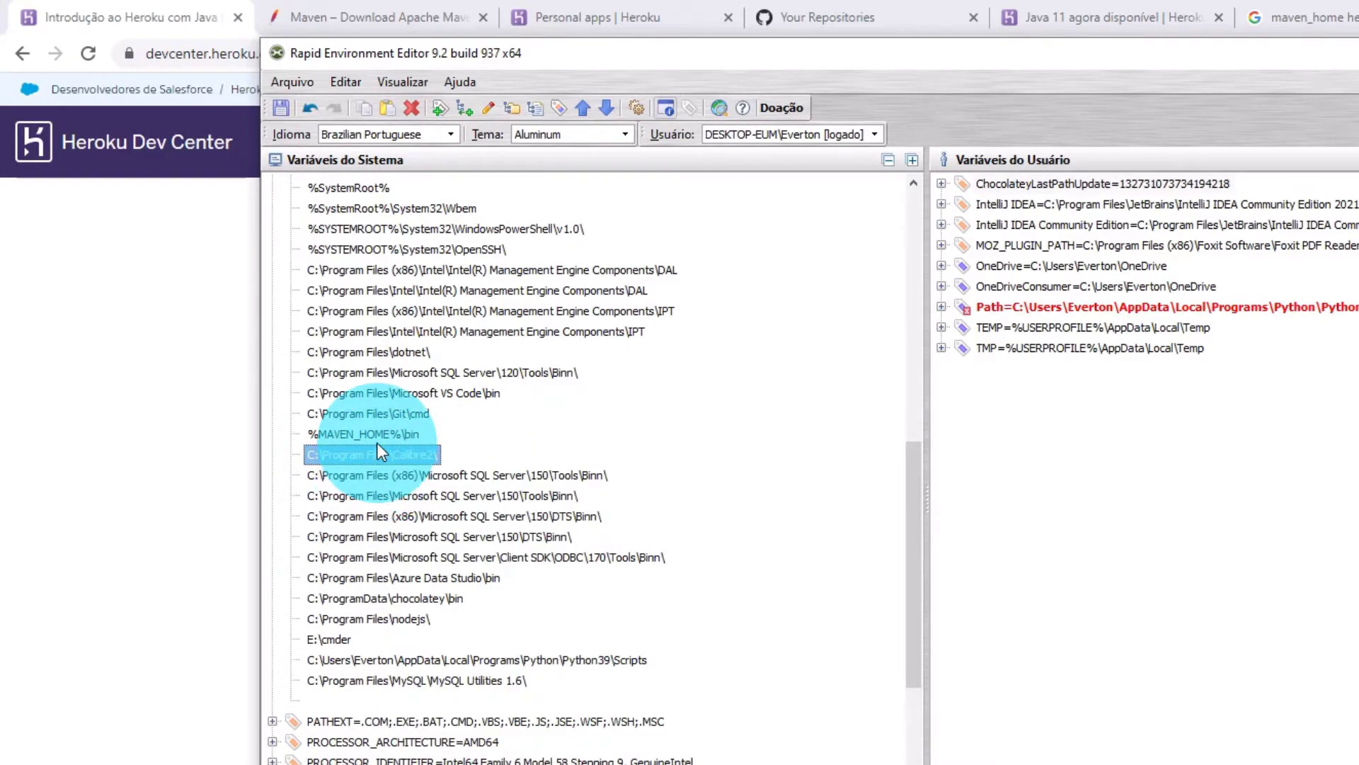
left_click(357, 435)
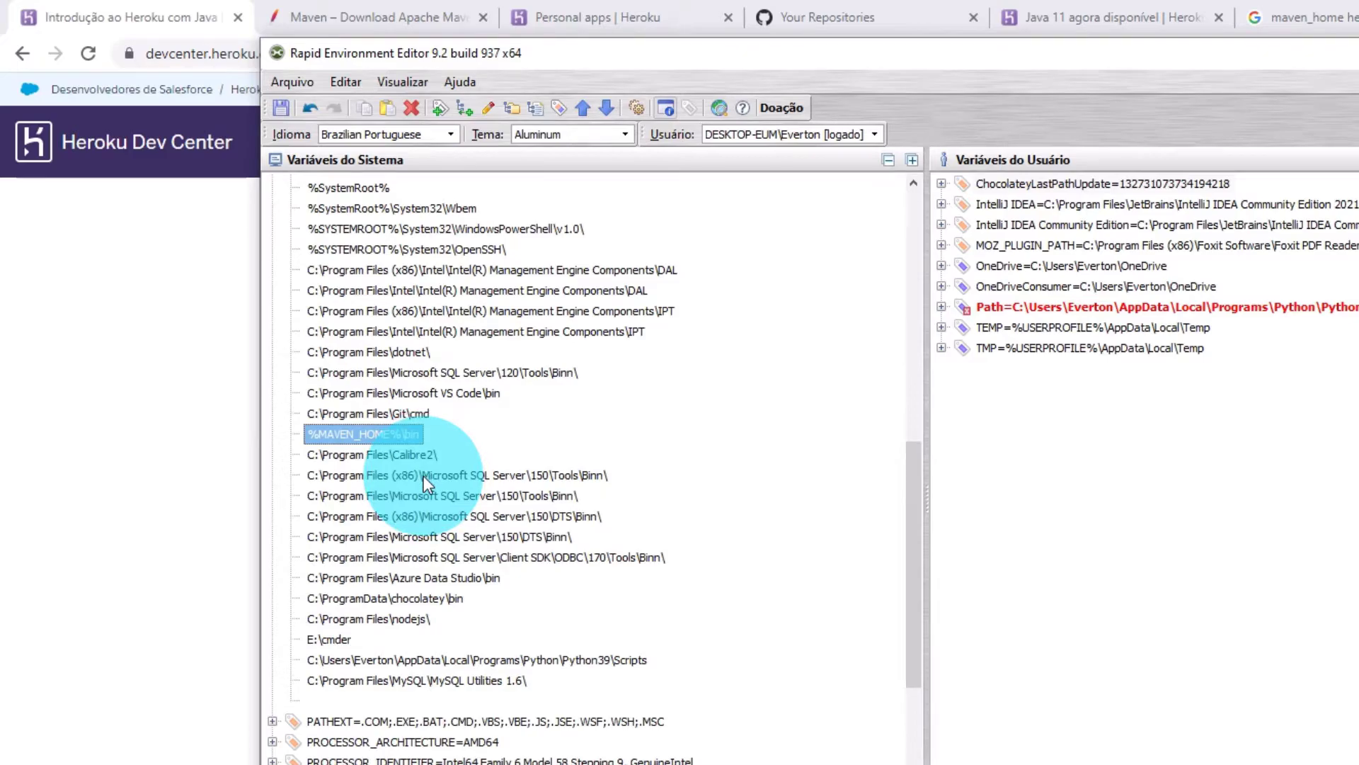
scroll(446, 537, "up", 7)
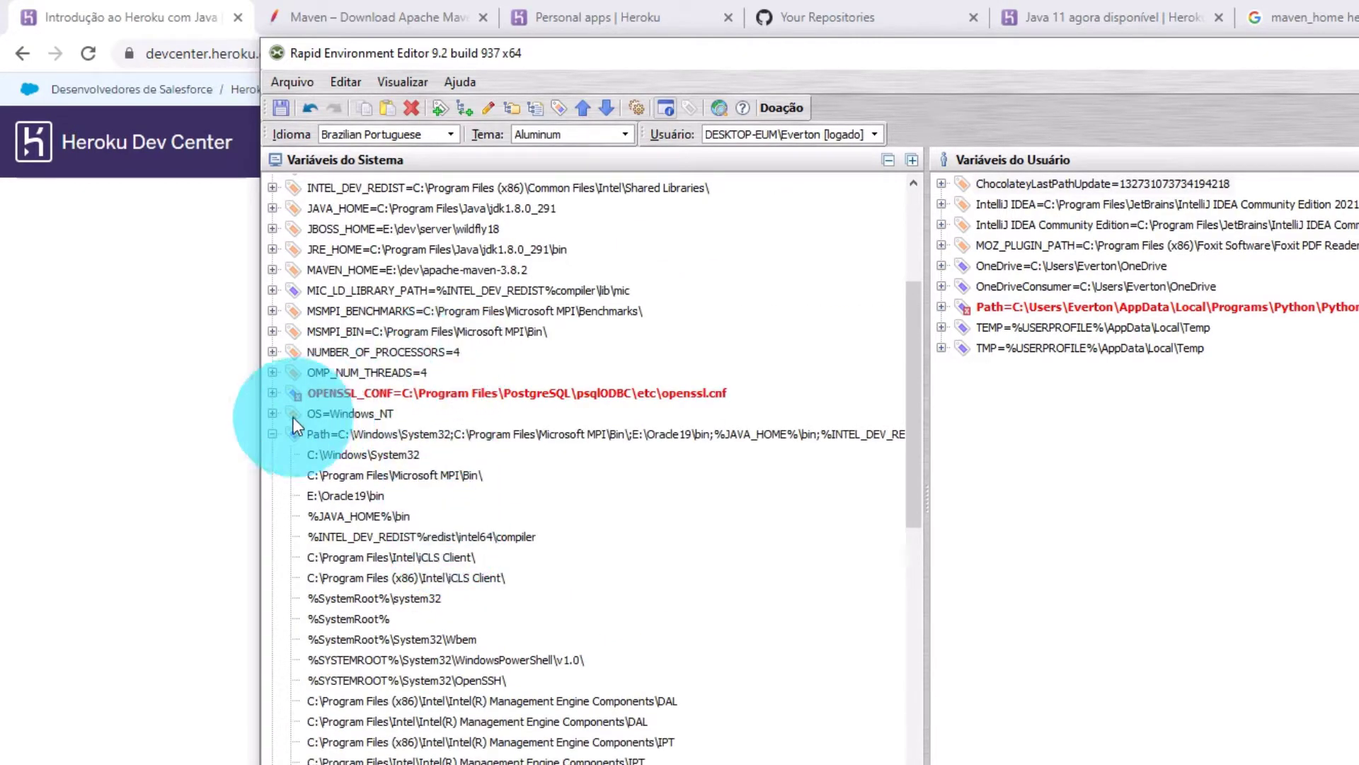
left_click(274, 434)
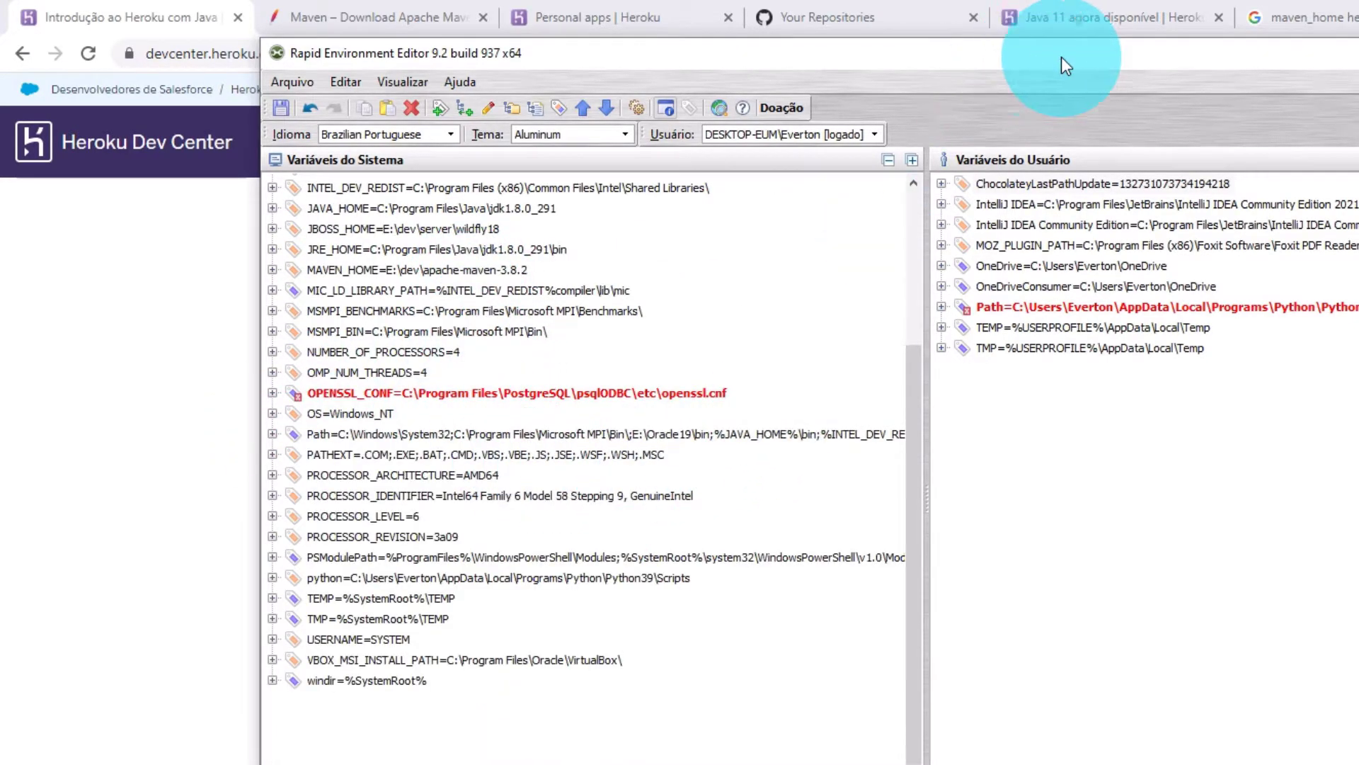
Close Rapid Environment Editor, answering Sim to save the variable changes.
key("alt+F4")
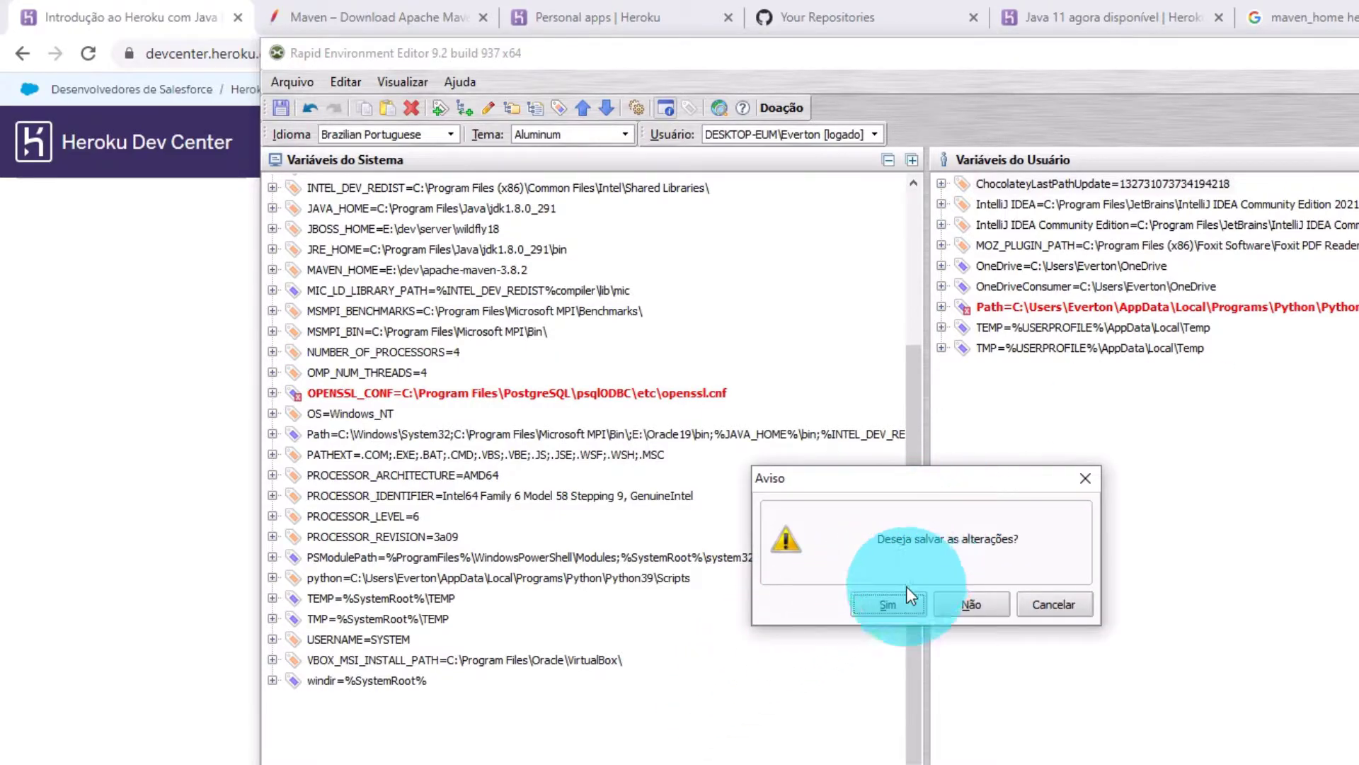
left_click(889, 604)
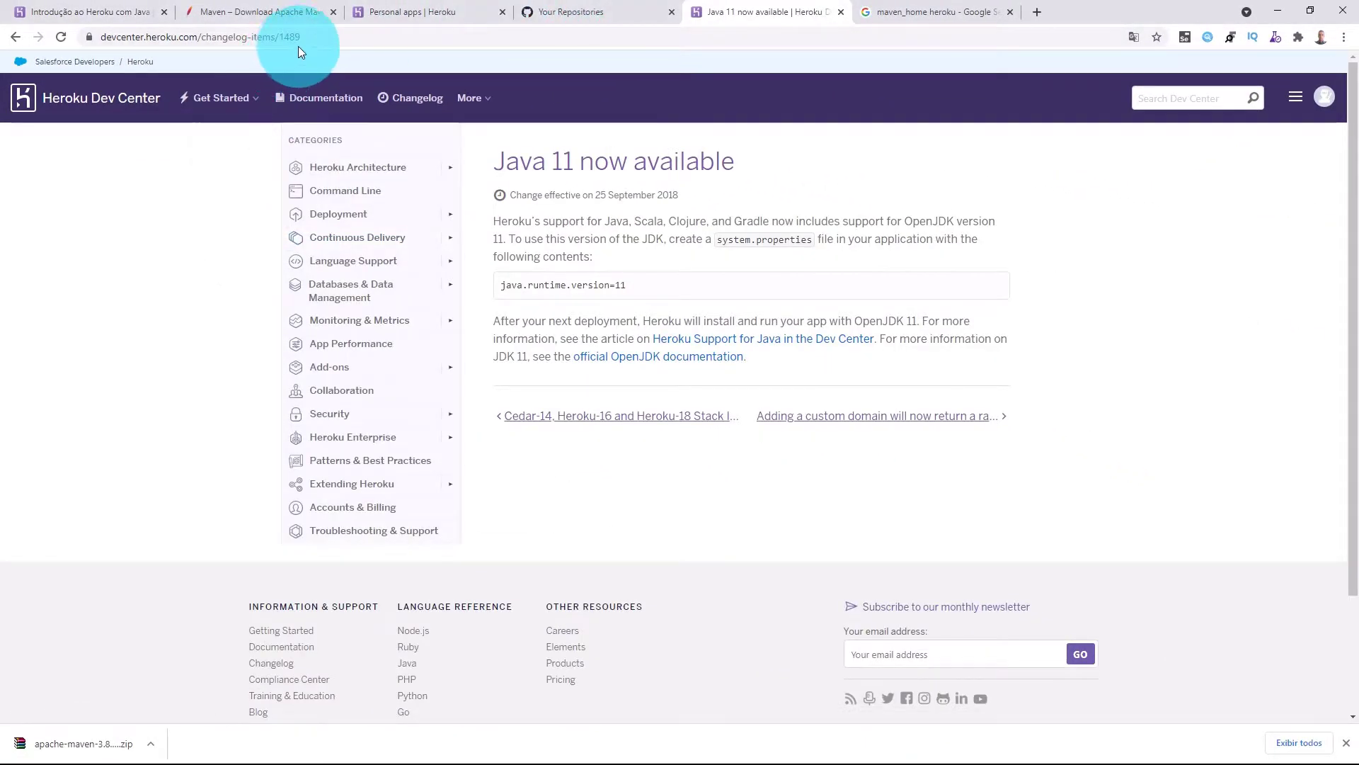
Search Google for 'heroku install' and go to The Heroku CLI article's Download and install section.
left_click(321, 38)
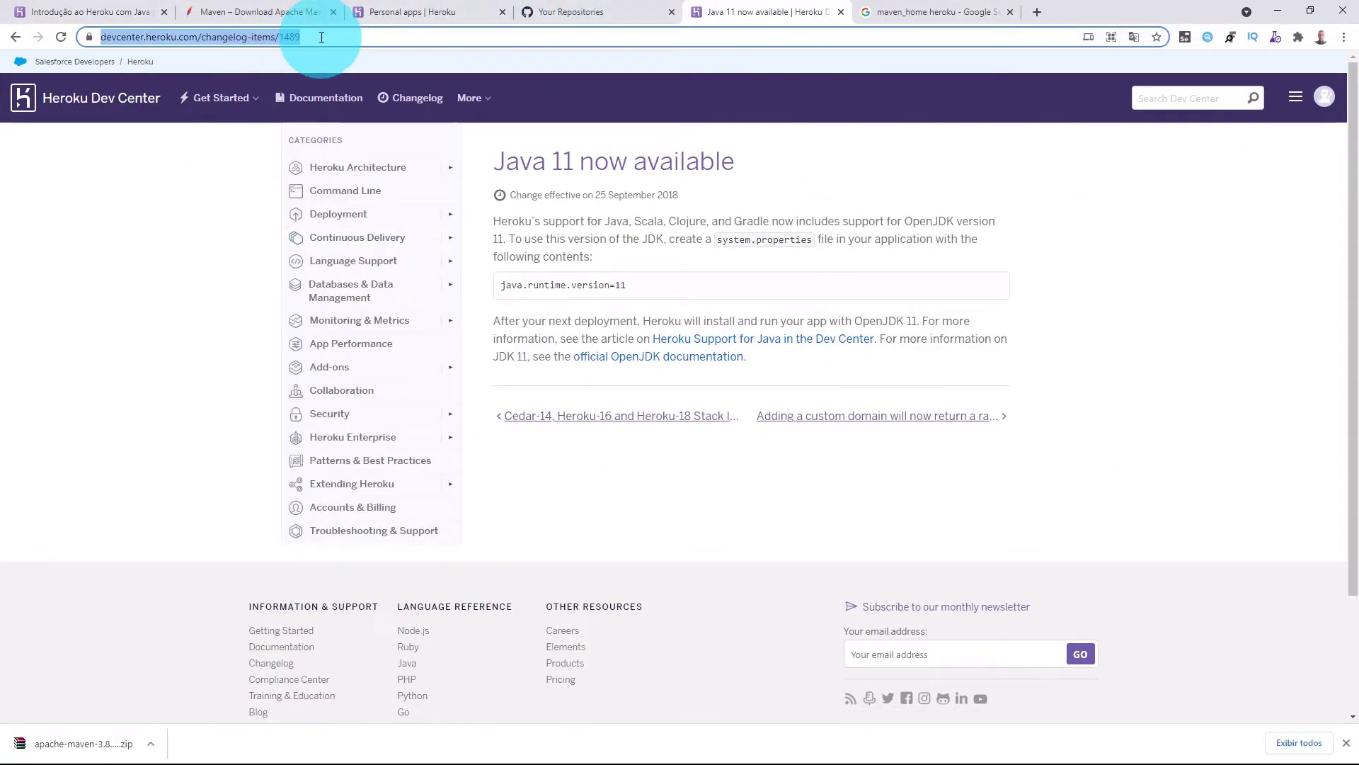
type("heroku")
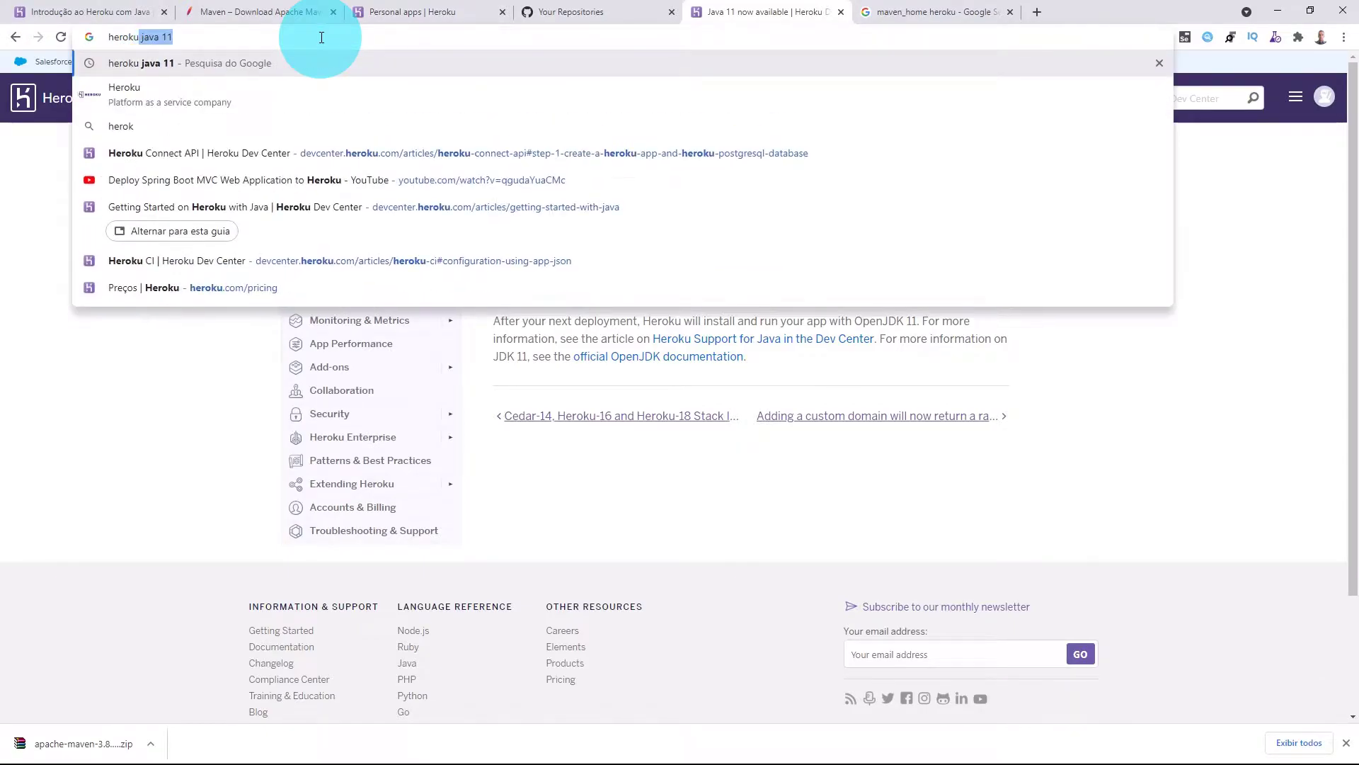
key("Delete")
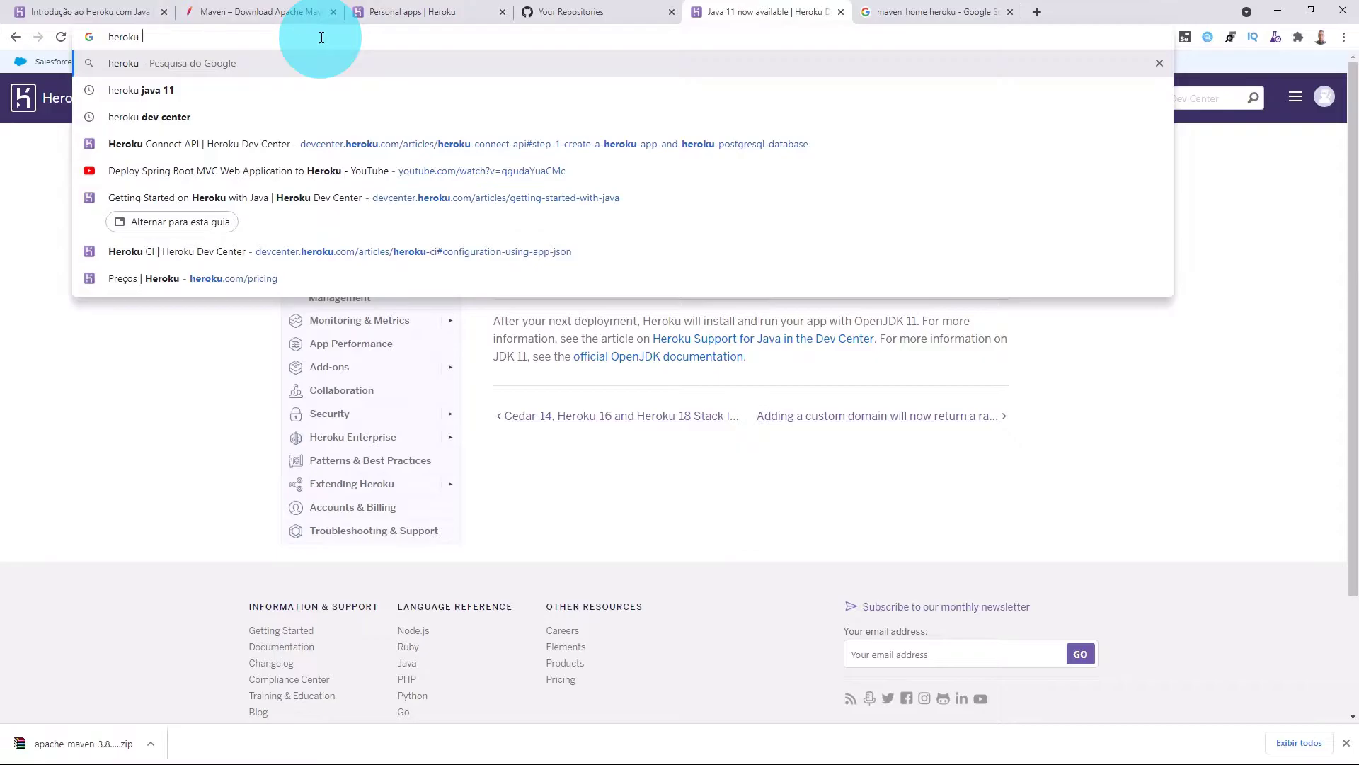
type("instaal")
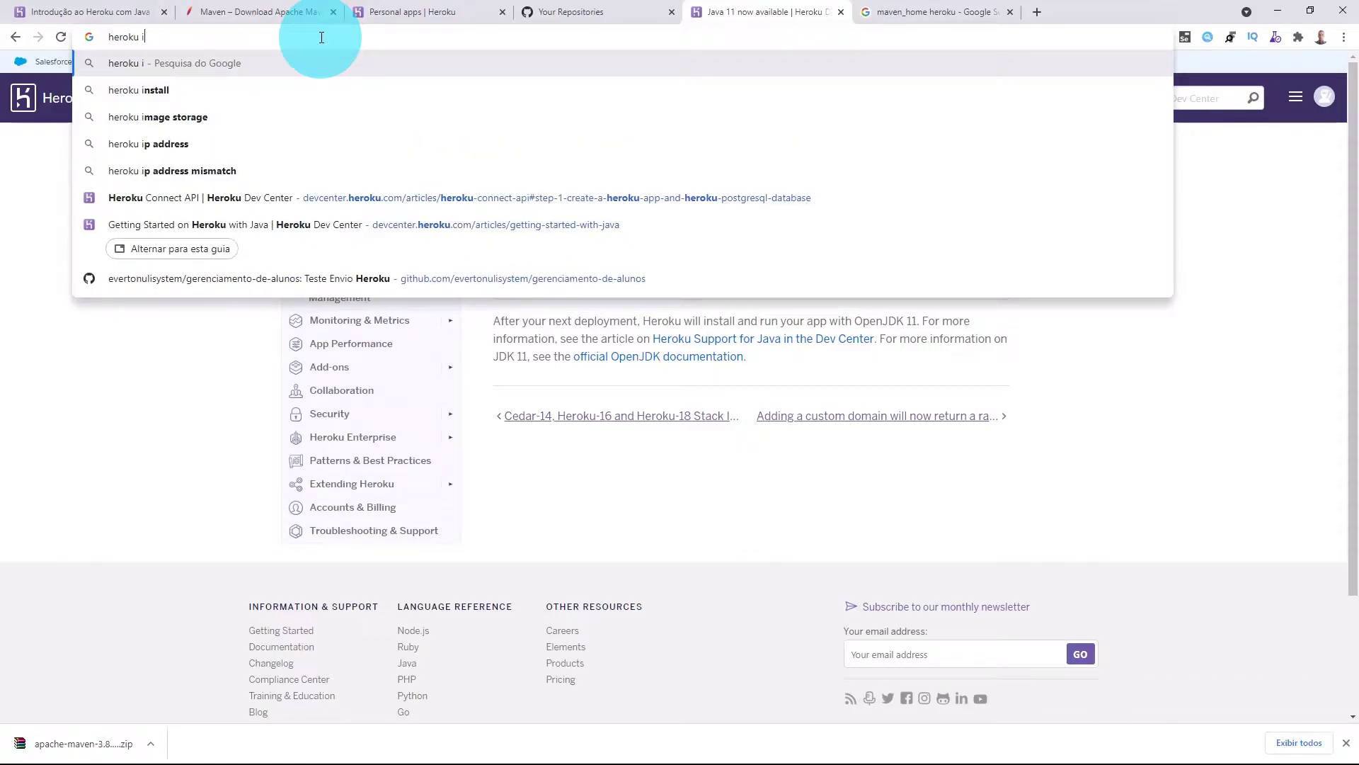
key("BackSpace")
key("BackSpace")
type("ll")
key("Return")
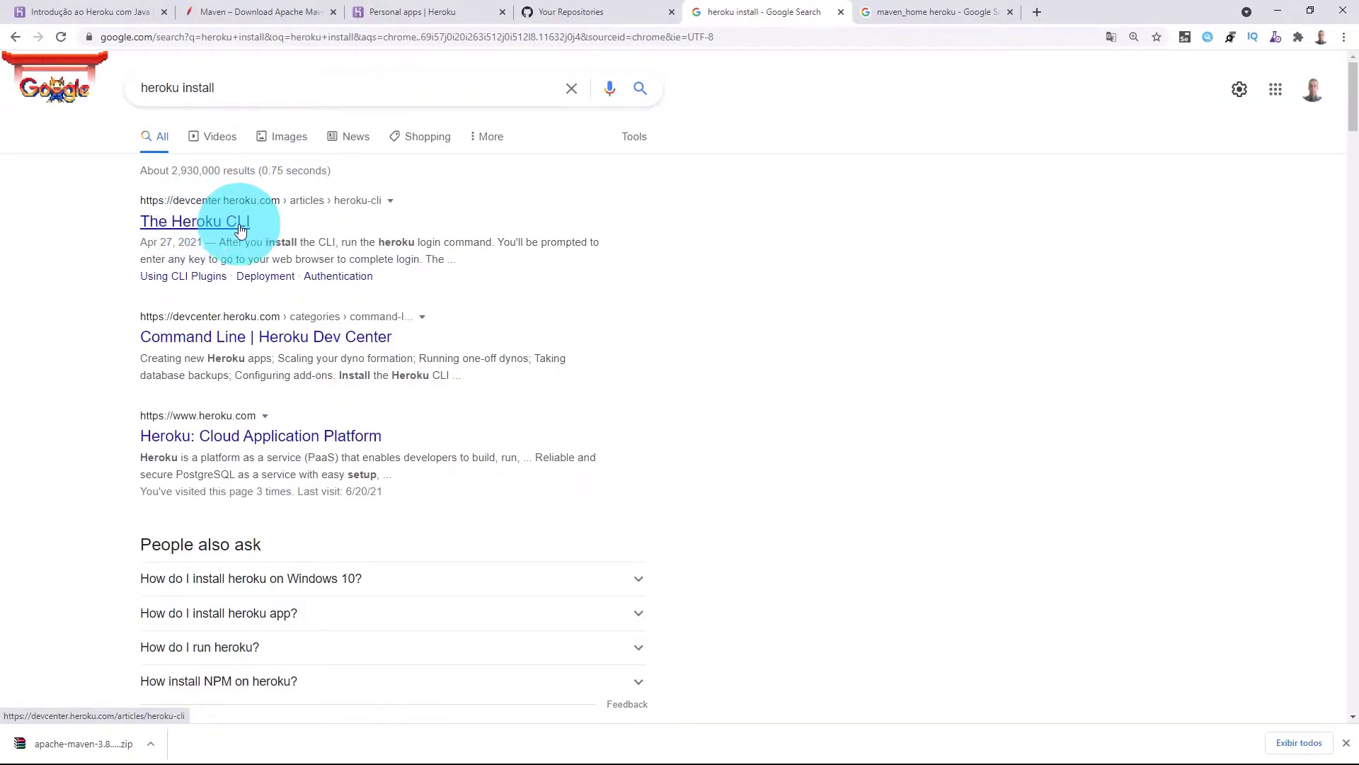
left_click(190, 228)
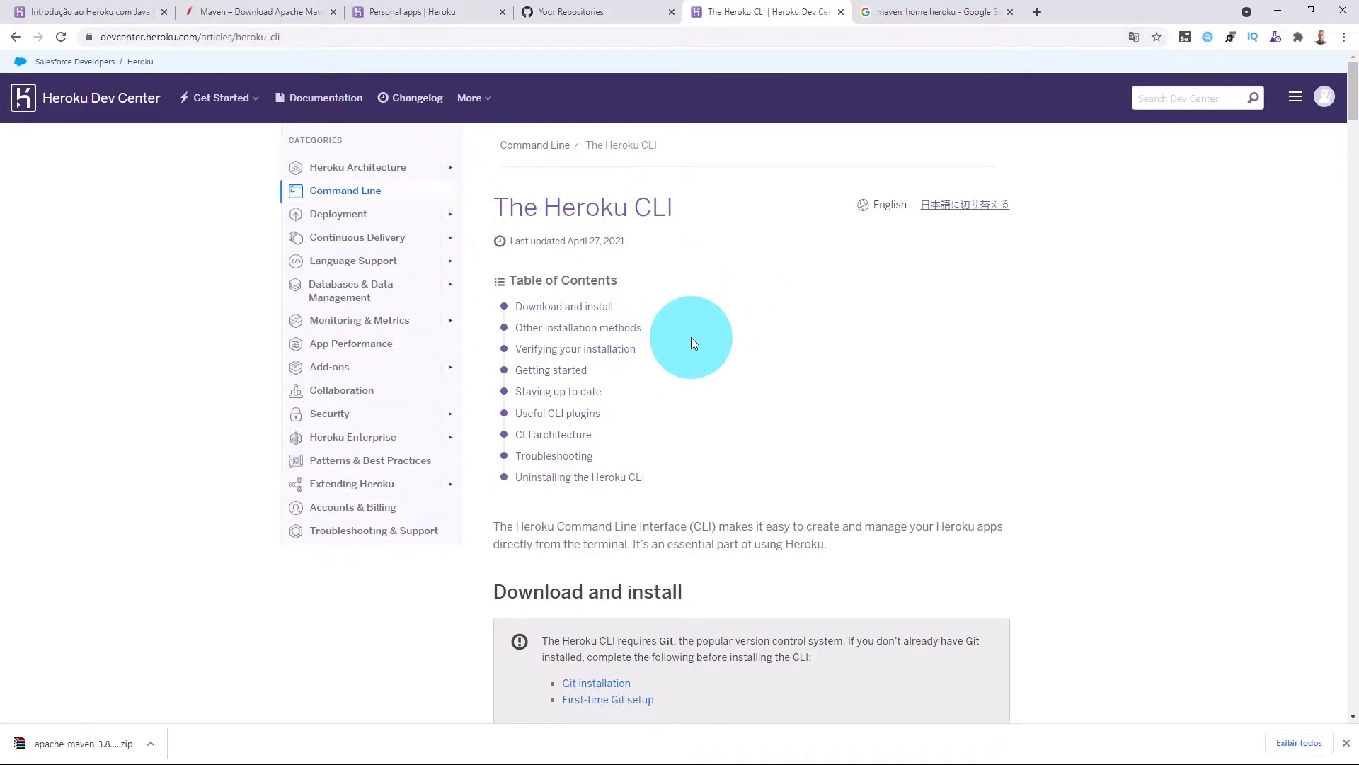
left_click(575, 307)
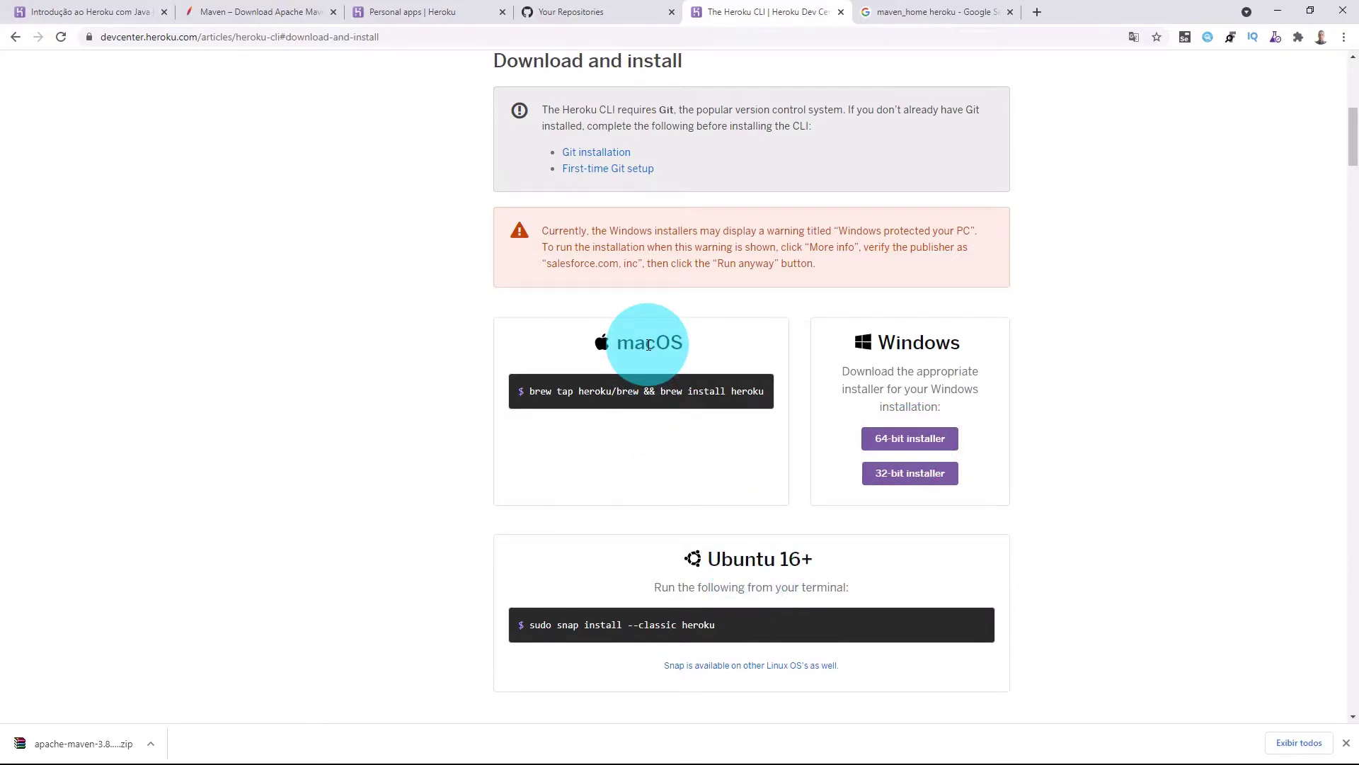
Download and run the 64-bit Heroku CLI installer, installing all components to the default folder.
left_click(922, 445)
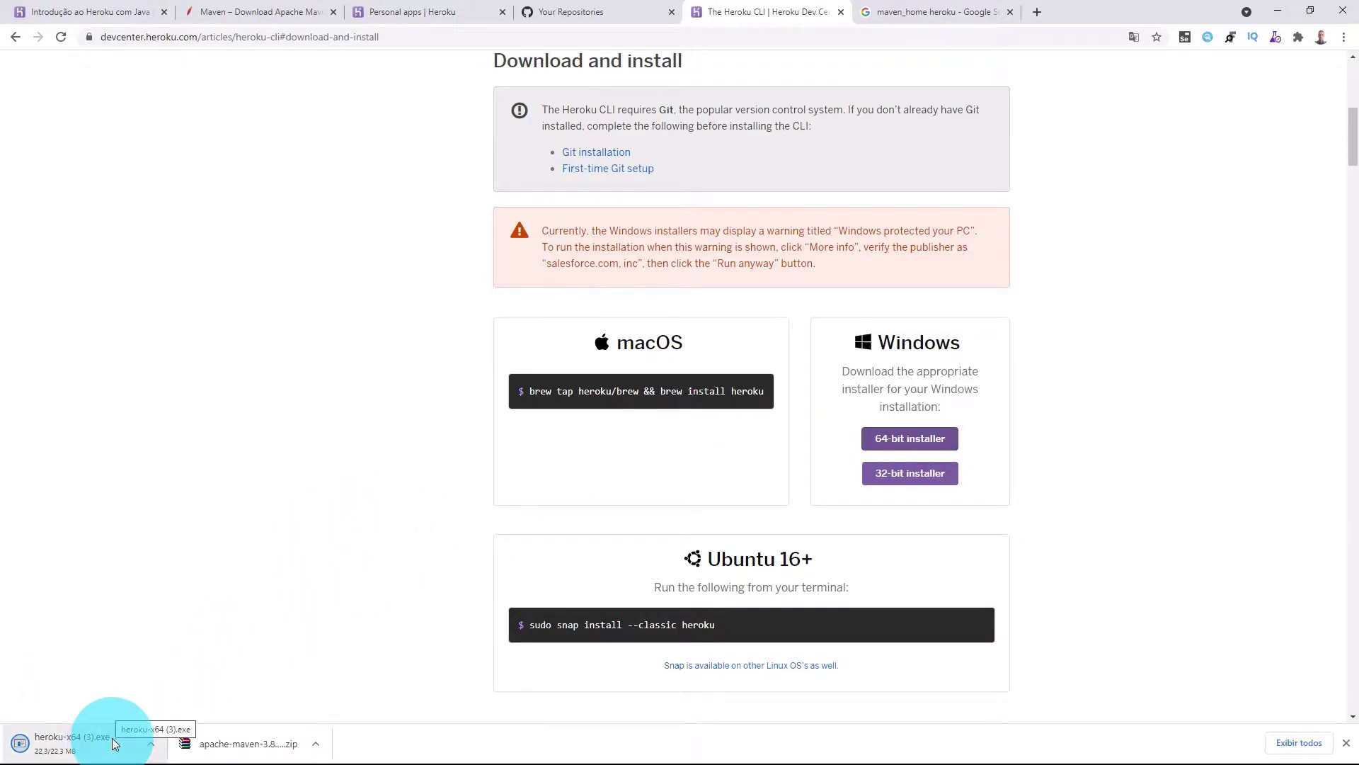
left_click(78, 742)
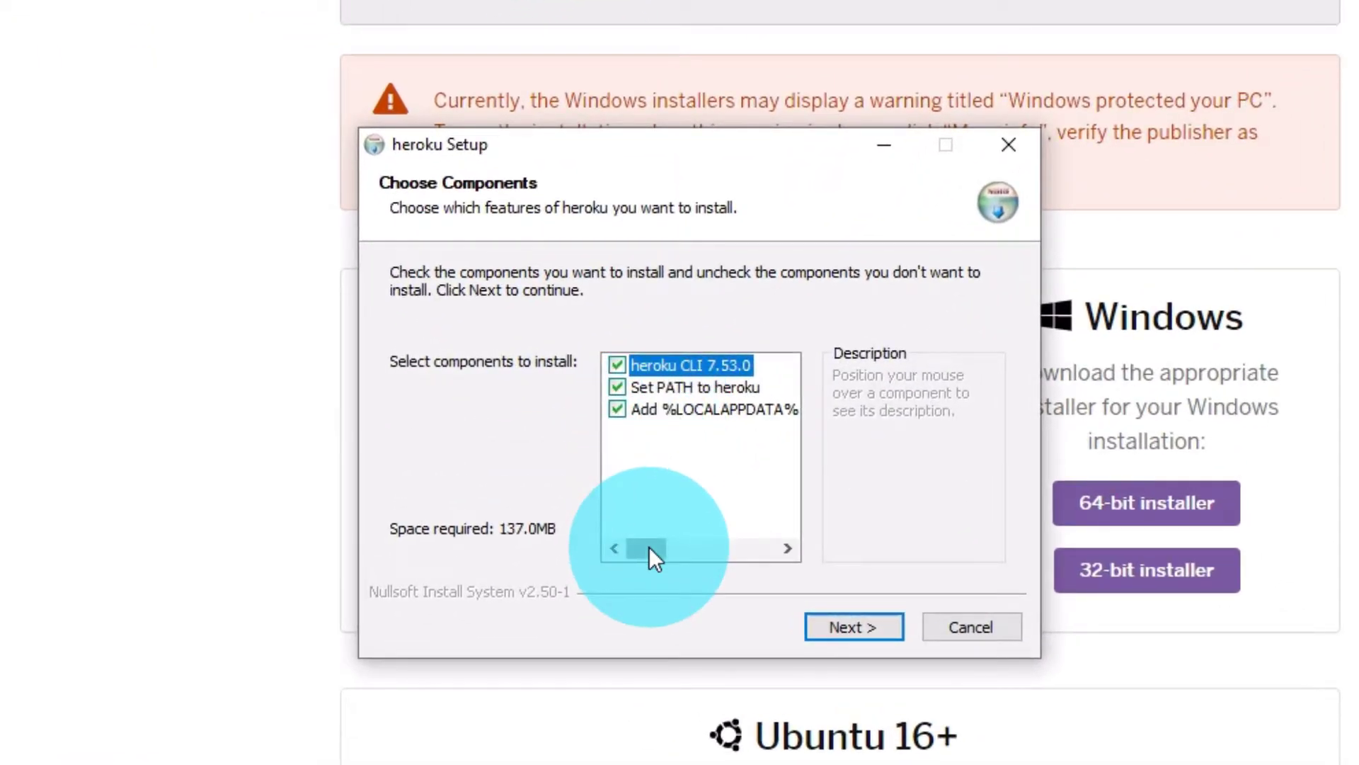
left_click_drag(648, 546, 657, 406)
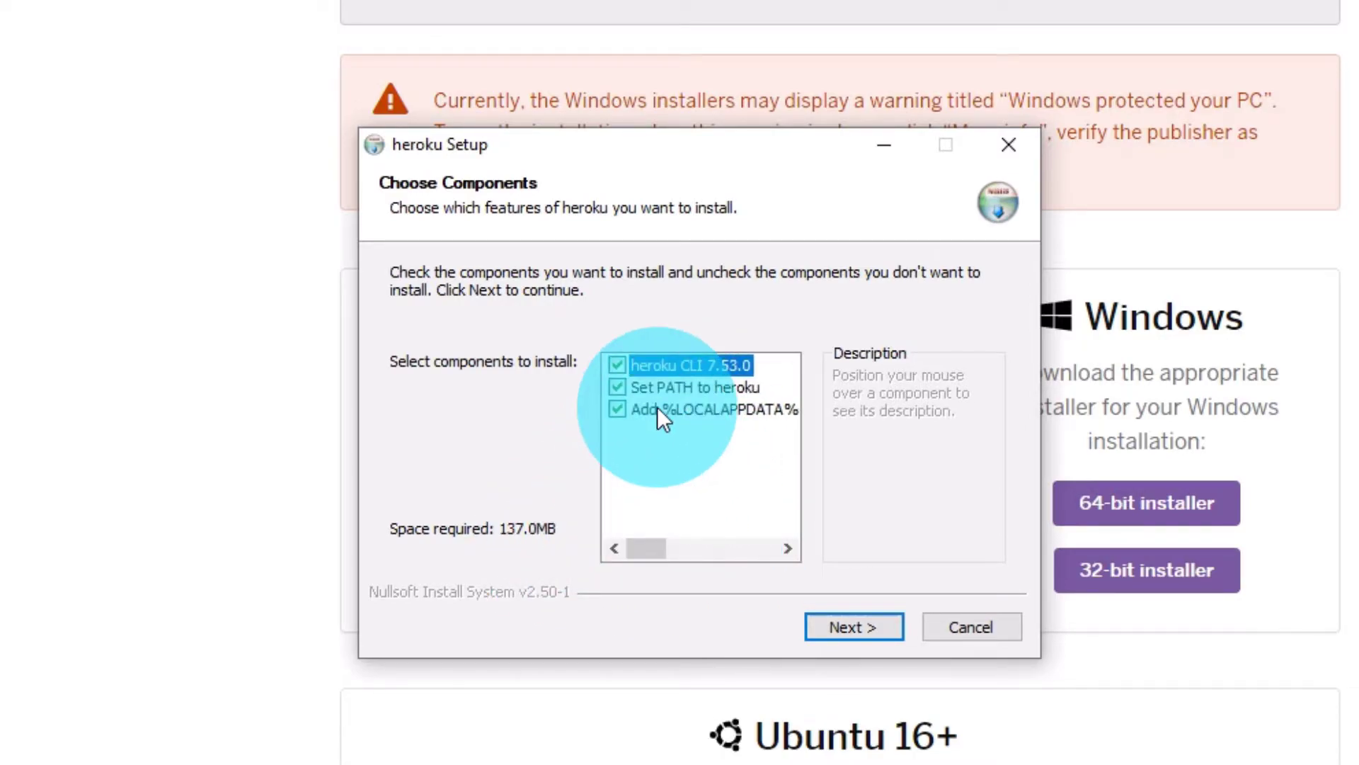
left_click(848, 630)
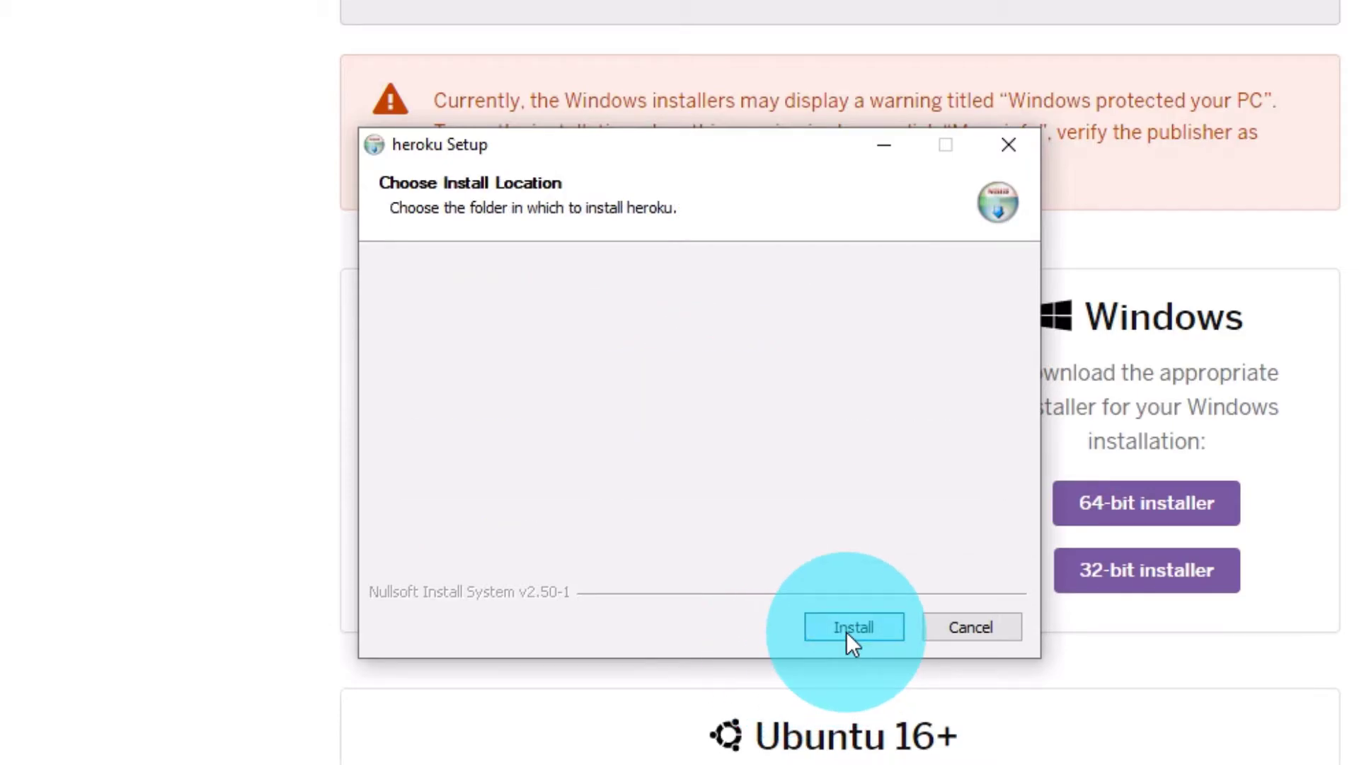
left_click(868, 629)
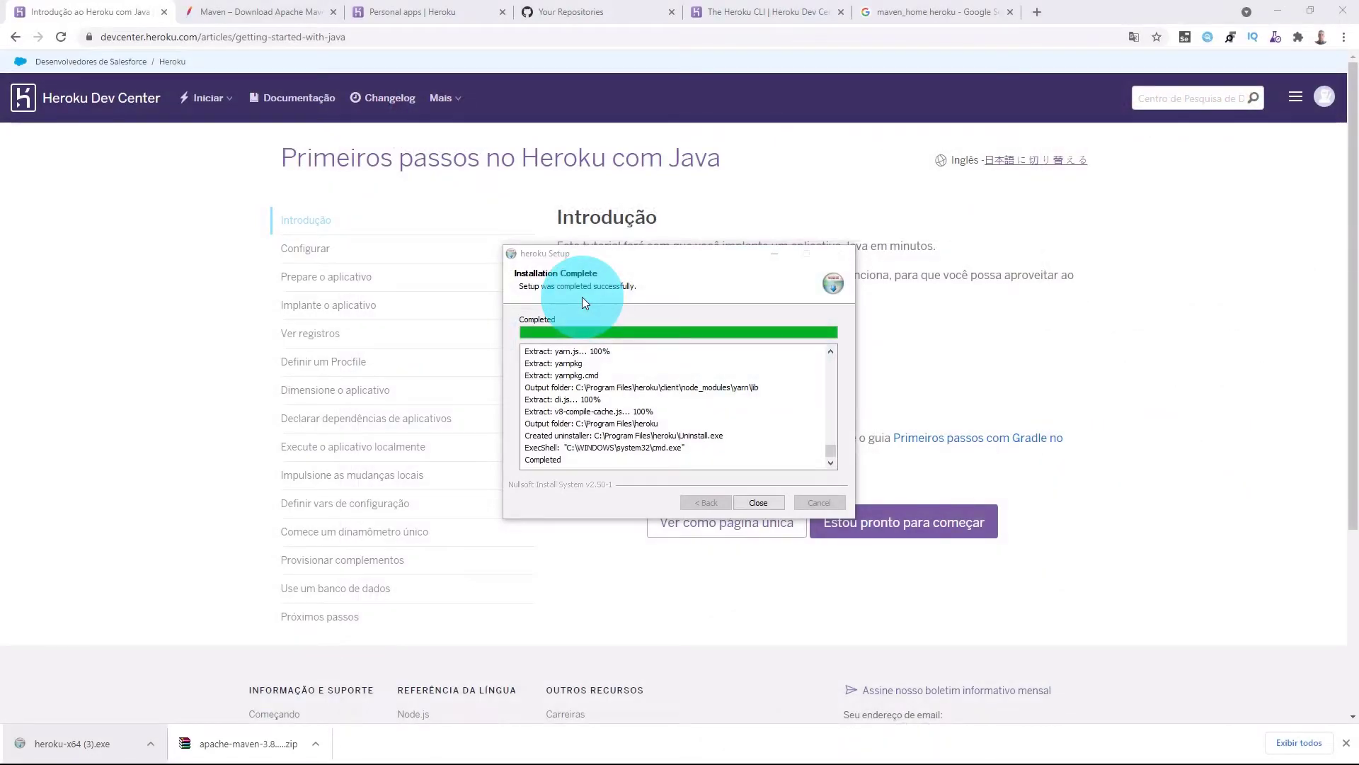
Close the installer and advance the Java tutorial past 'Eu instalei o Heroku CLI'.
left_click(757, 502)
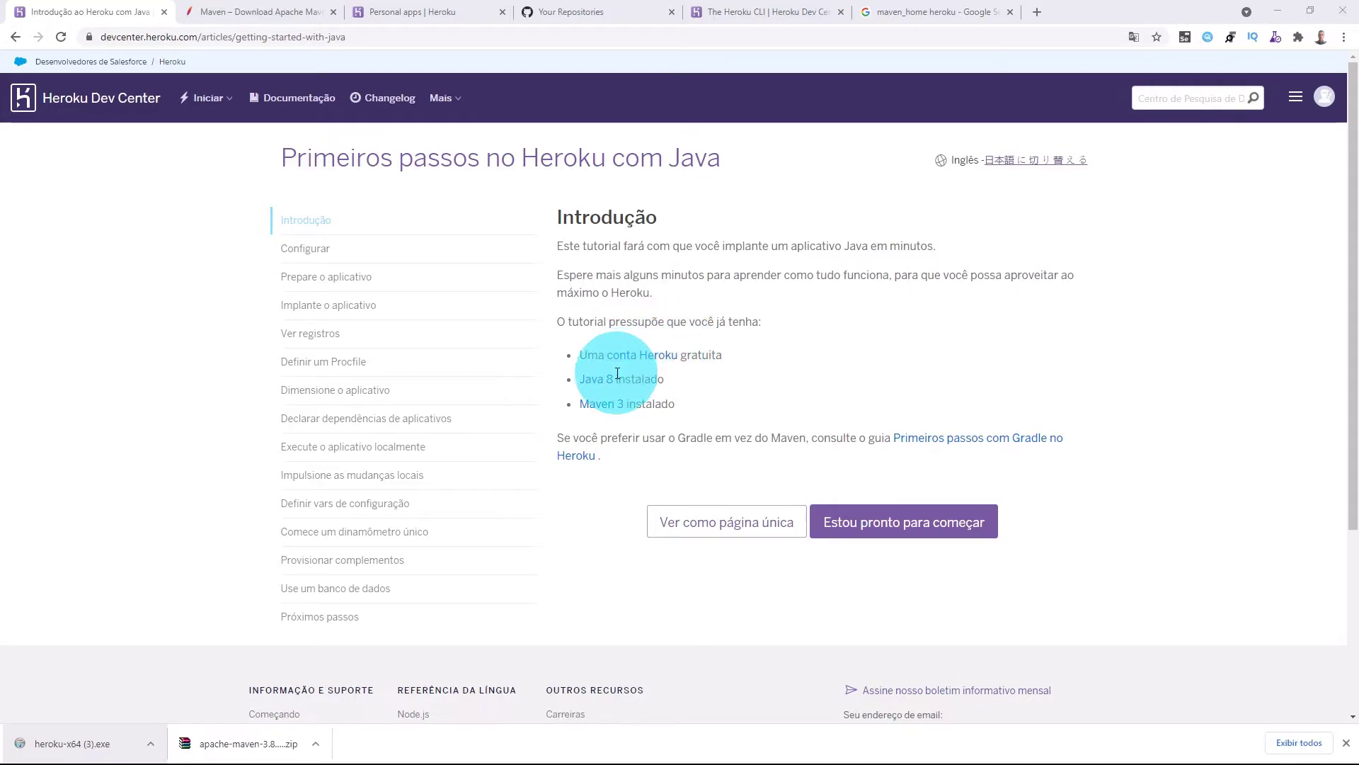
left_click(907, 530)
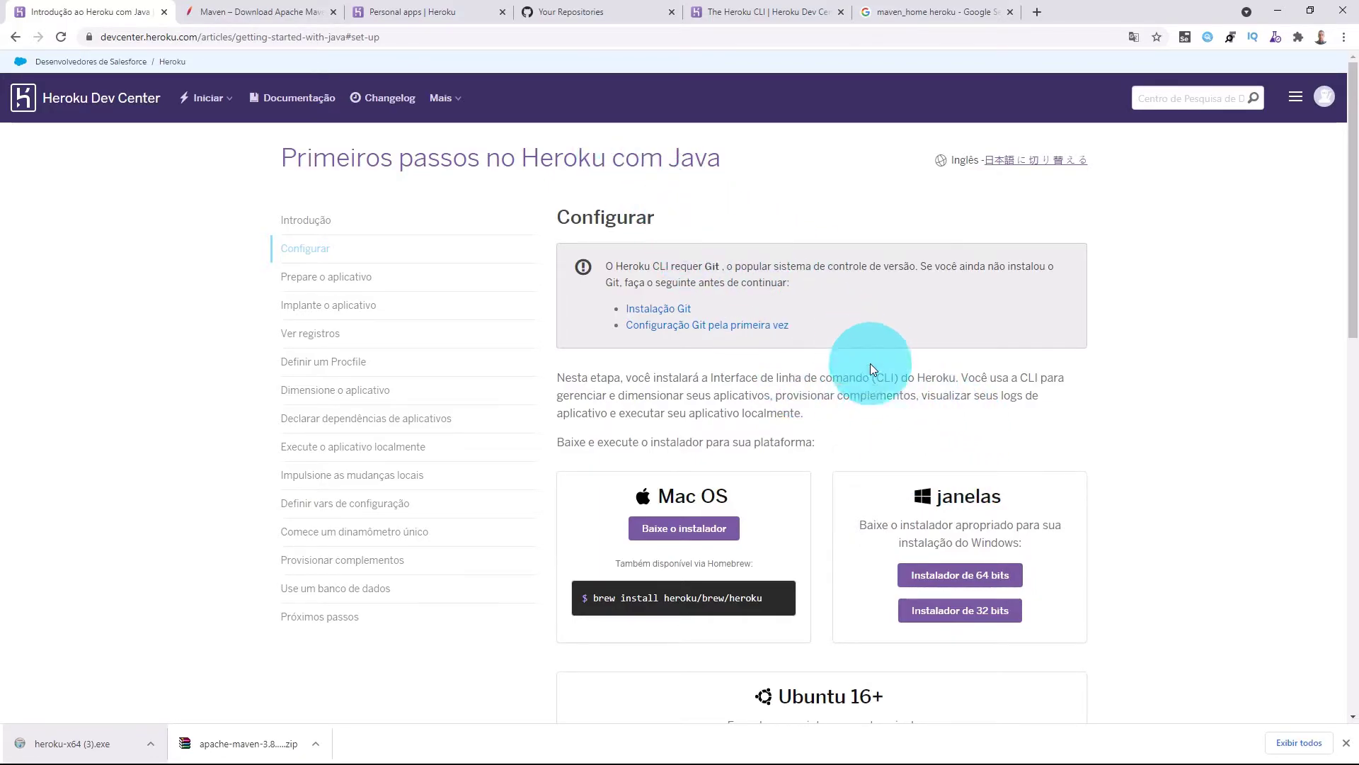
scroll(958, 467, "down", 1)
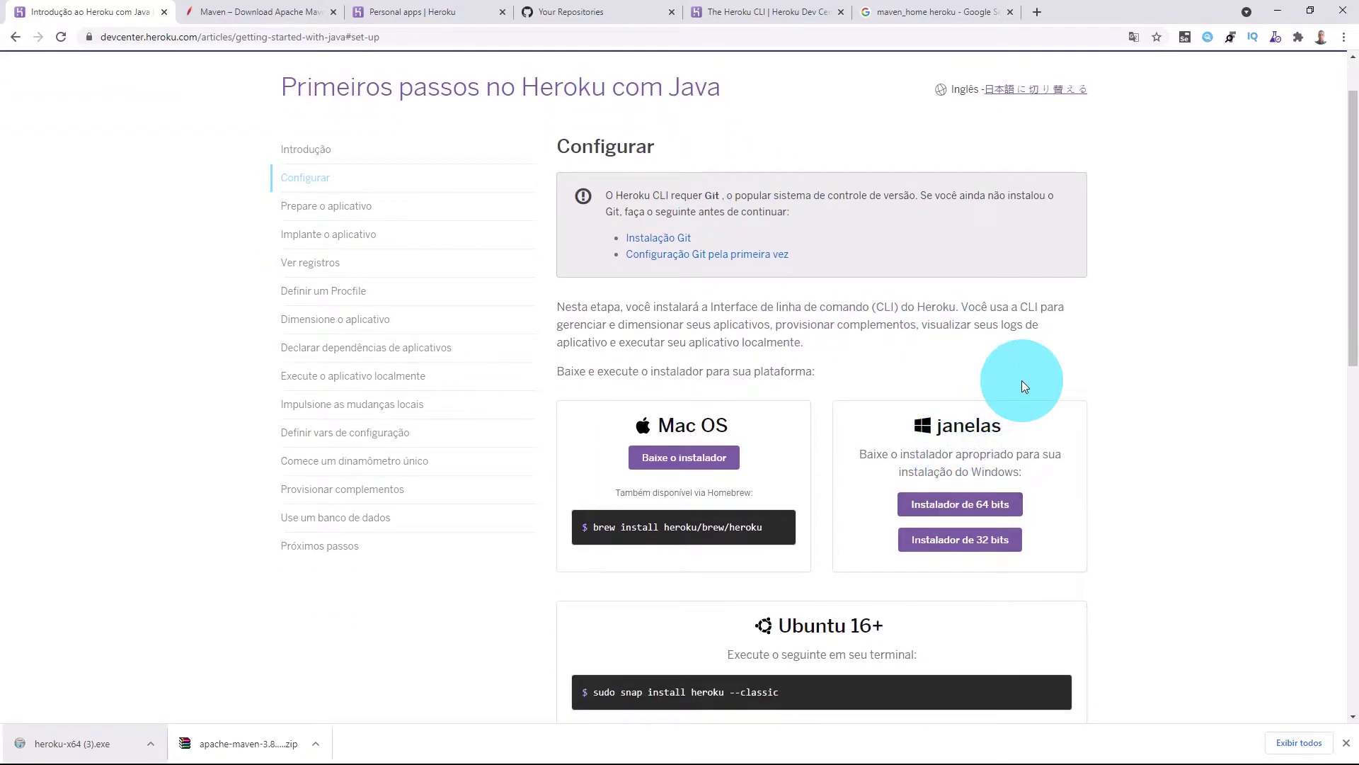
scroll(1022, 380, "up", 1)
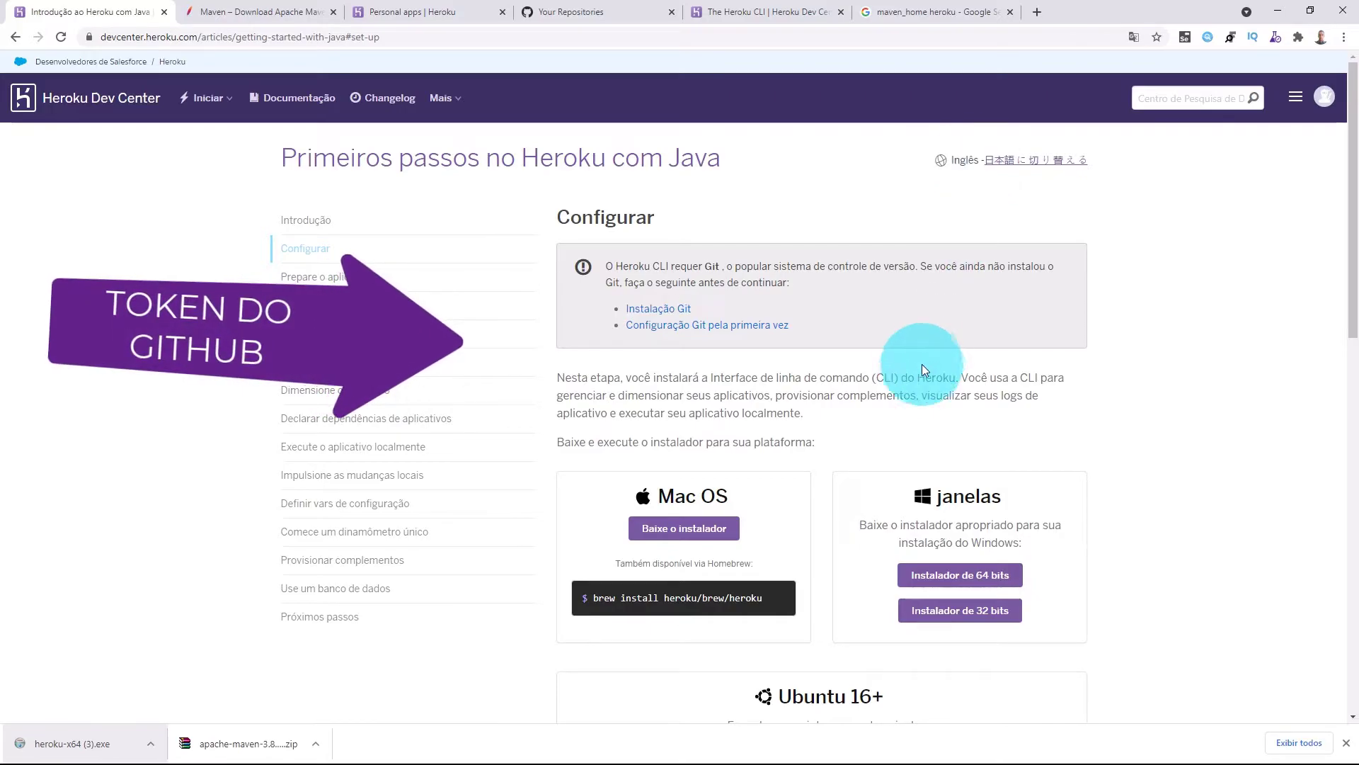
scroll(871, 396, "down", 3)
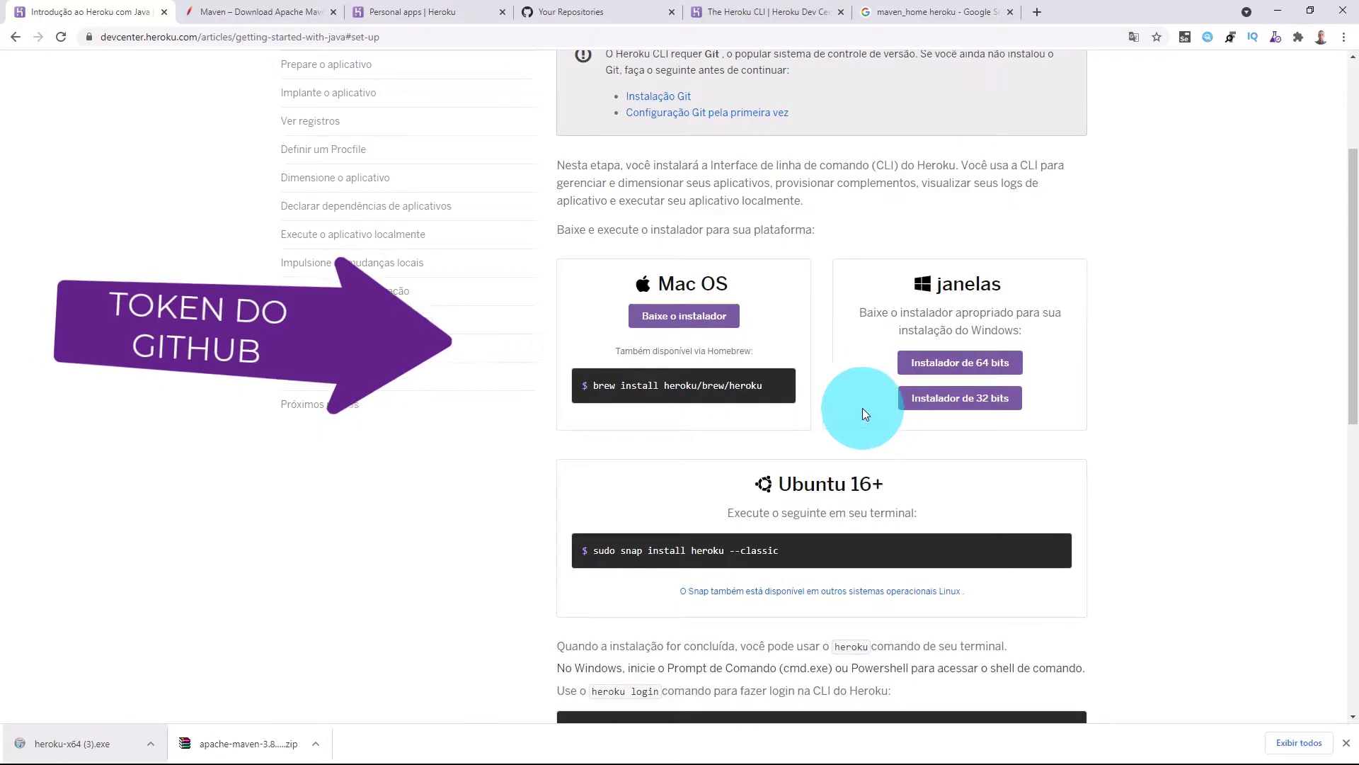
scroll(906, 468, "down", 2)
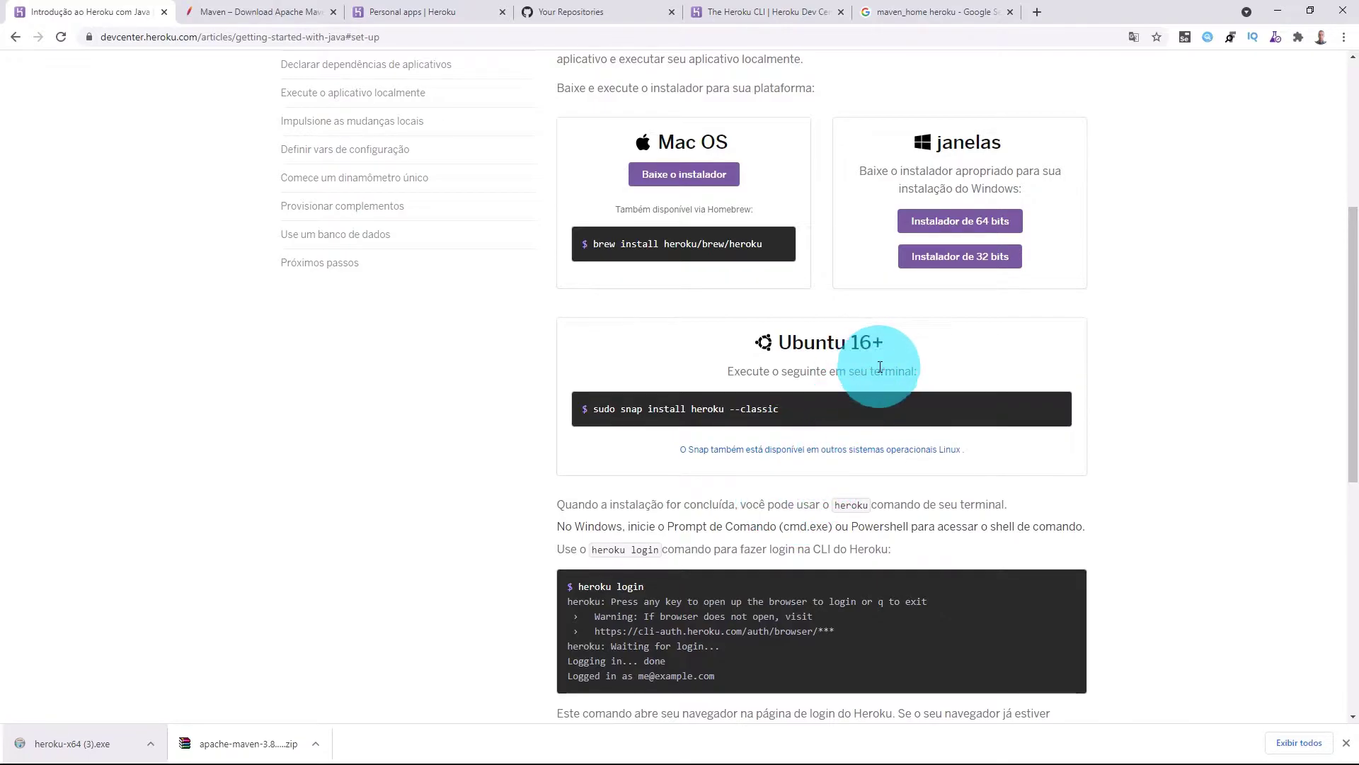
scroll(880, 446, "down", 7)
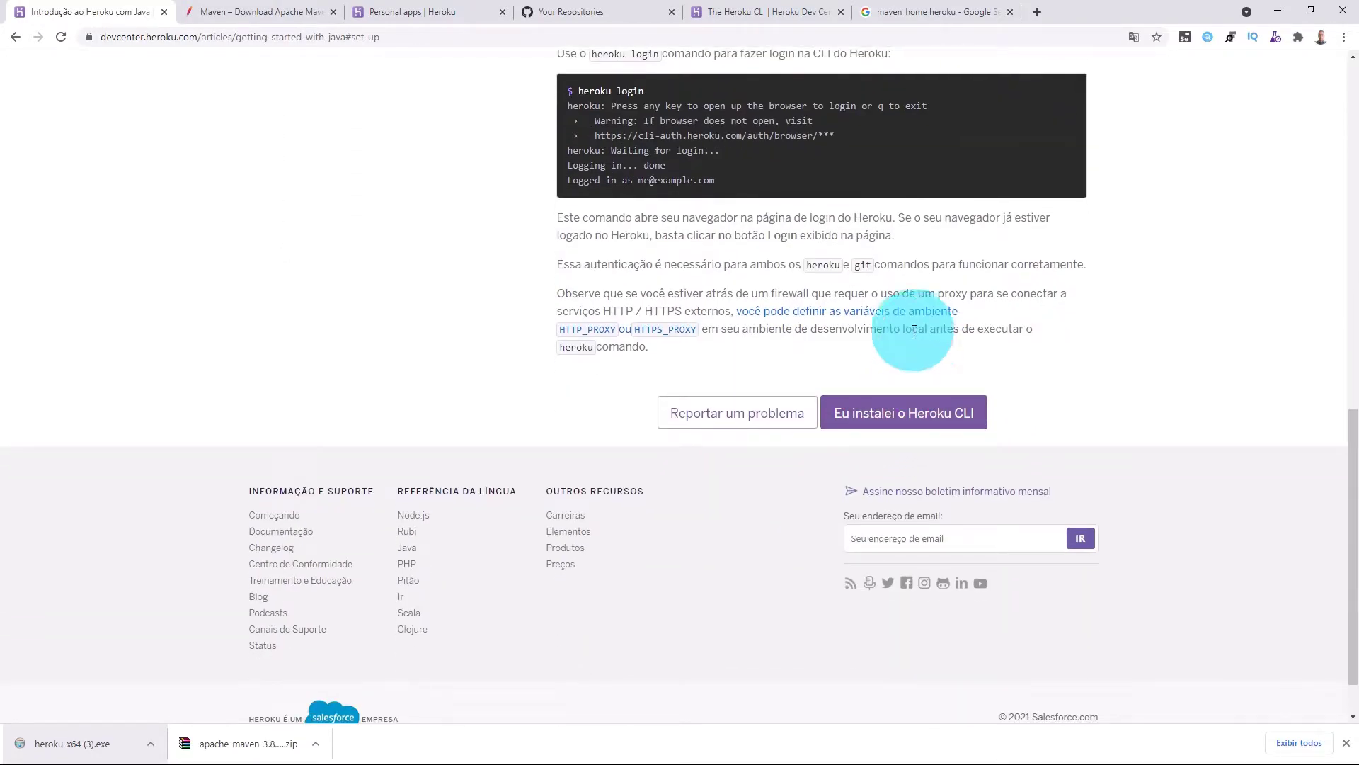
left_click(922, 418)
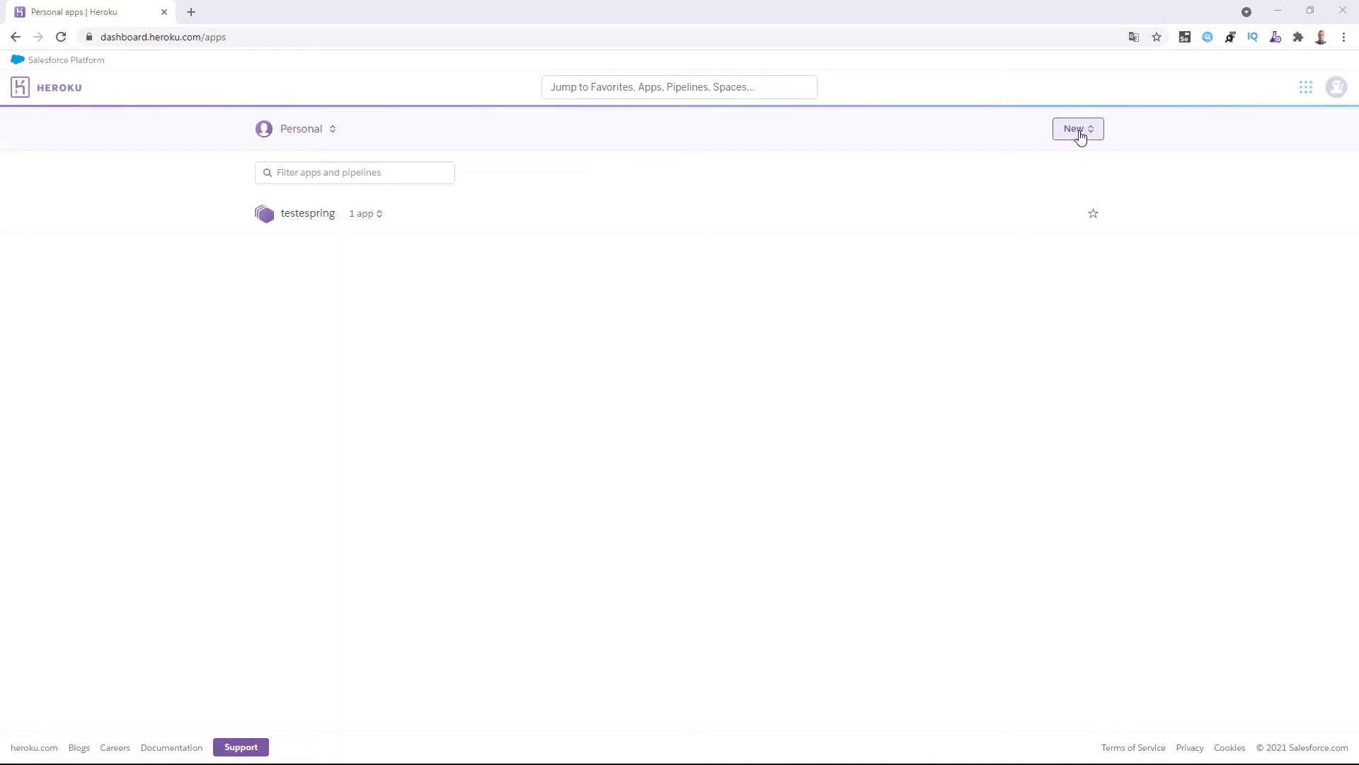
Create the app 'crud-spring-alunos' in the United States region.
left_click(298, 136)
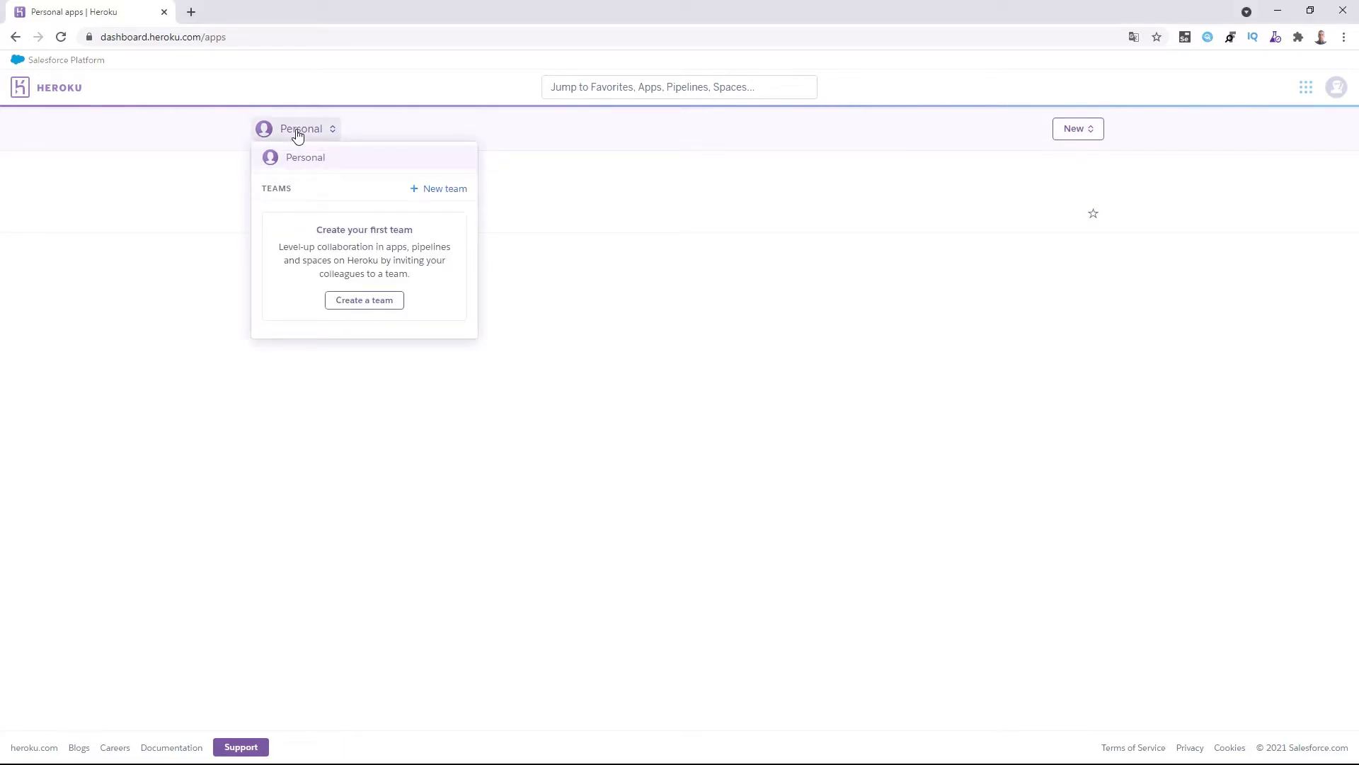
left_click(393, 172)
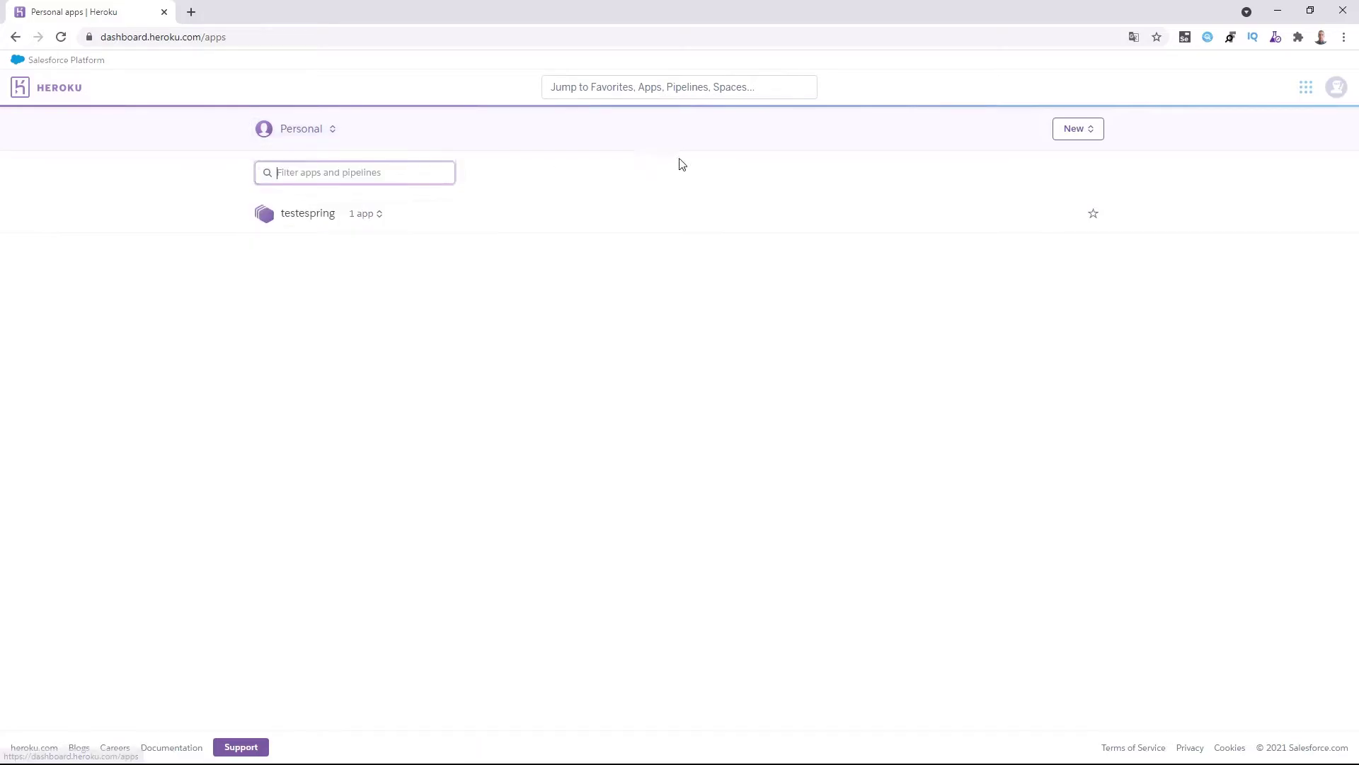
left_click(1074, 134)
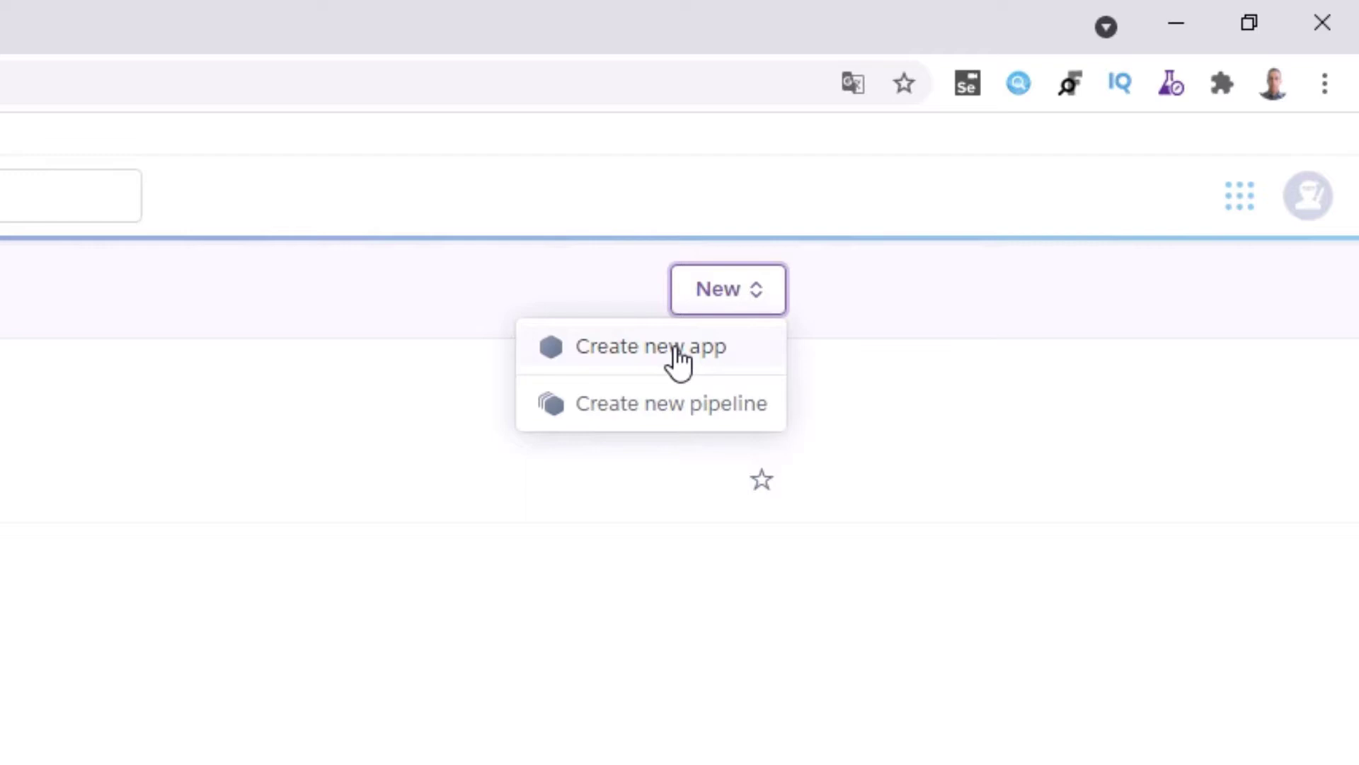
left_click(675, 350)
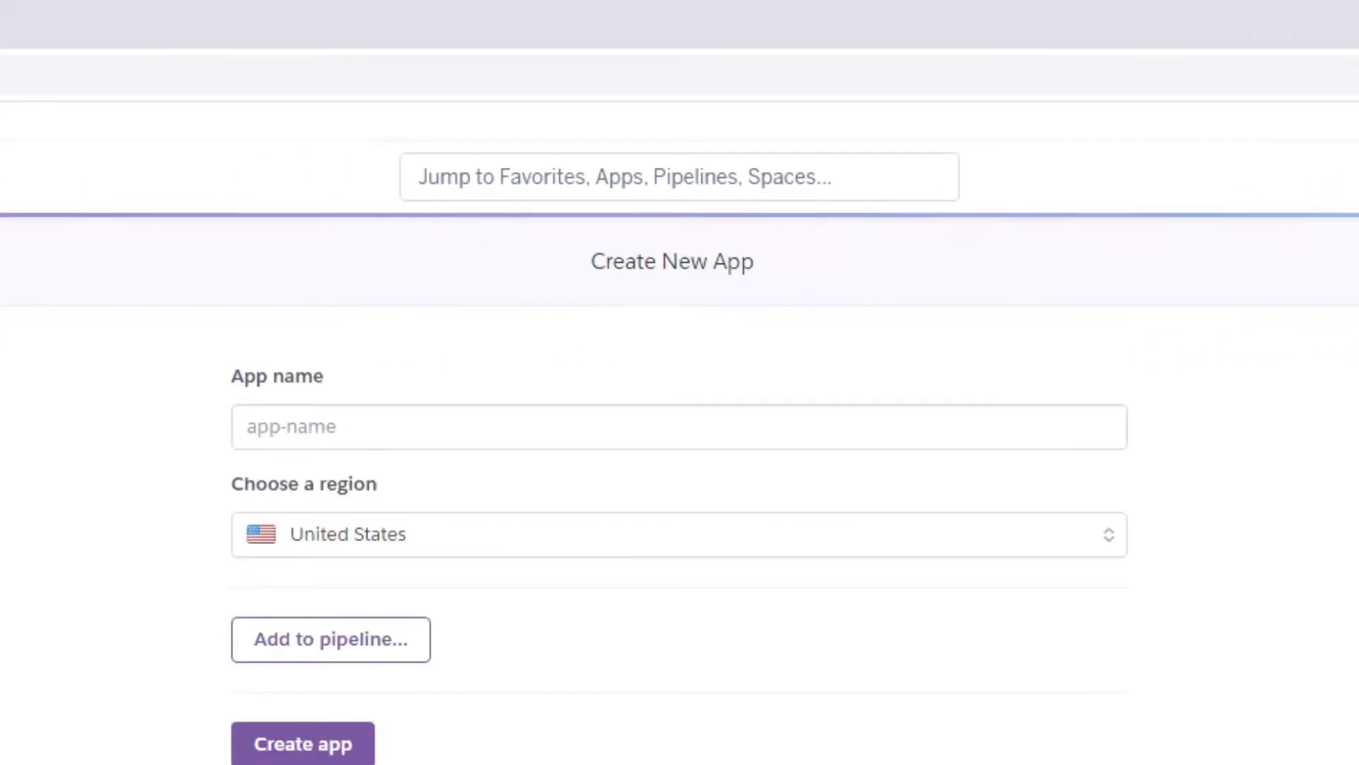
left_click(382, 422)
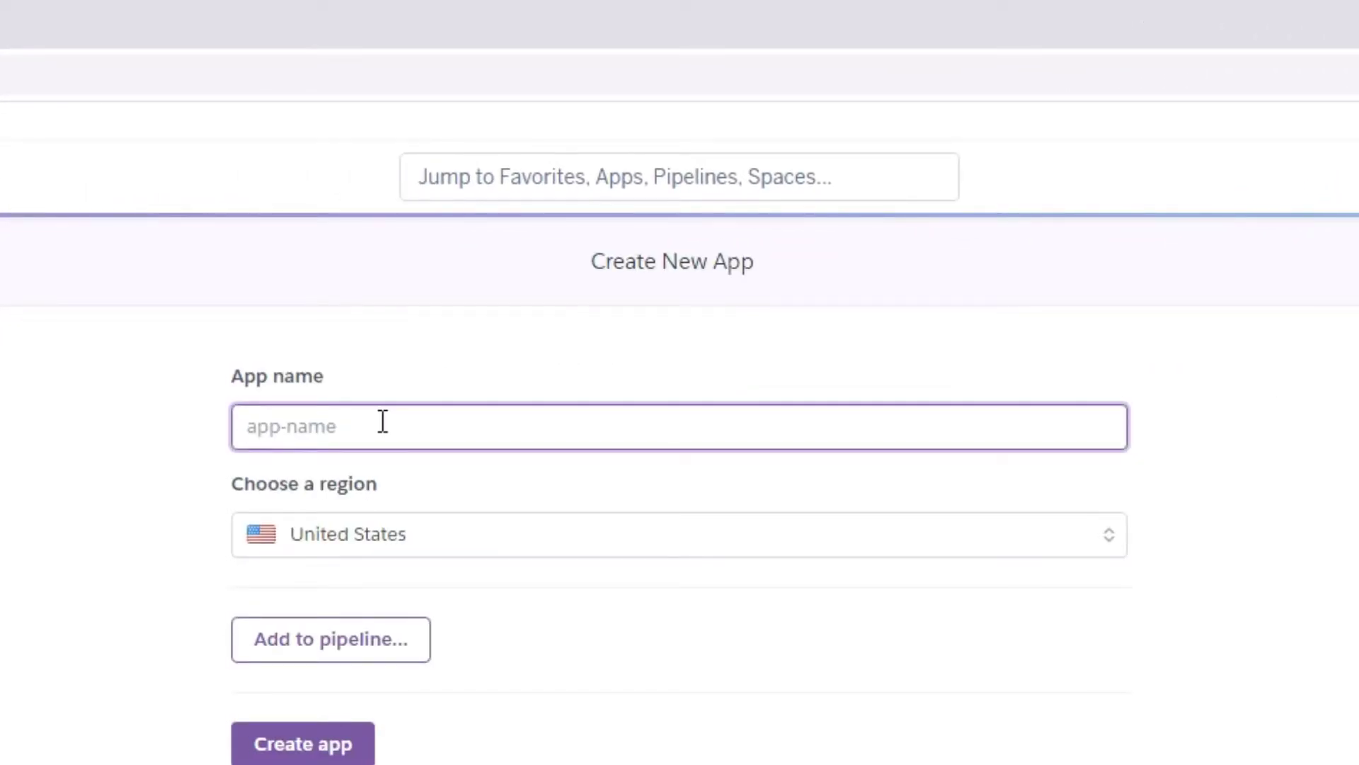
type("crud-s")
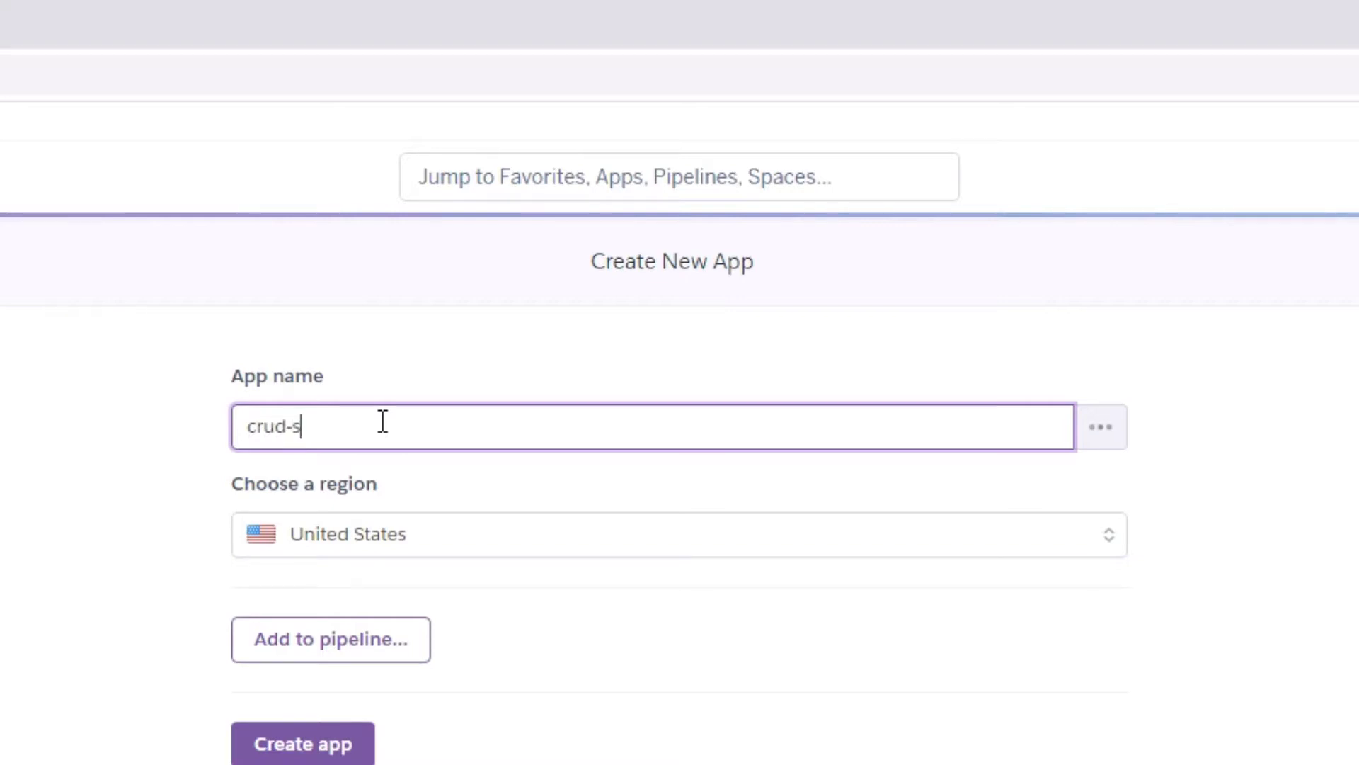
type("pring-alunos")
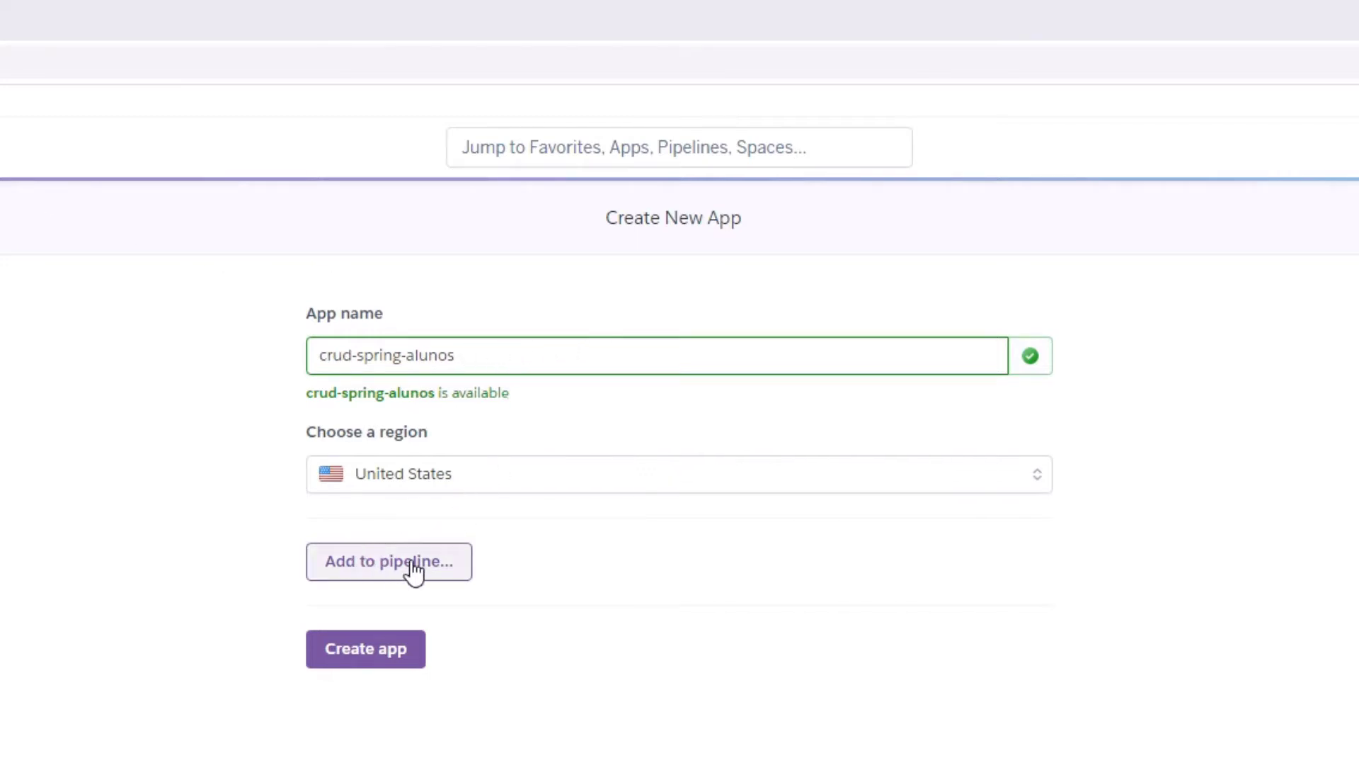
left_click(380, 658)
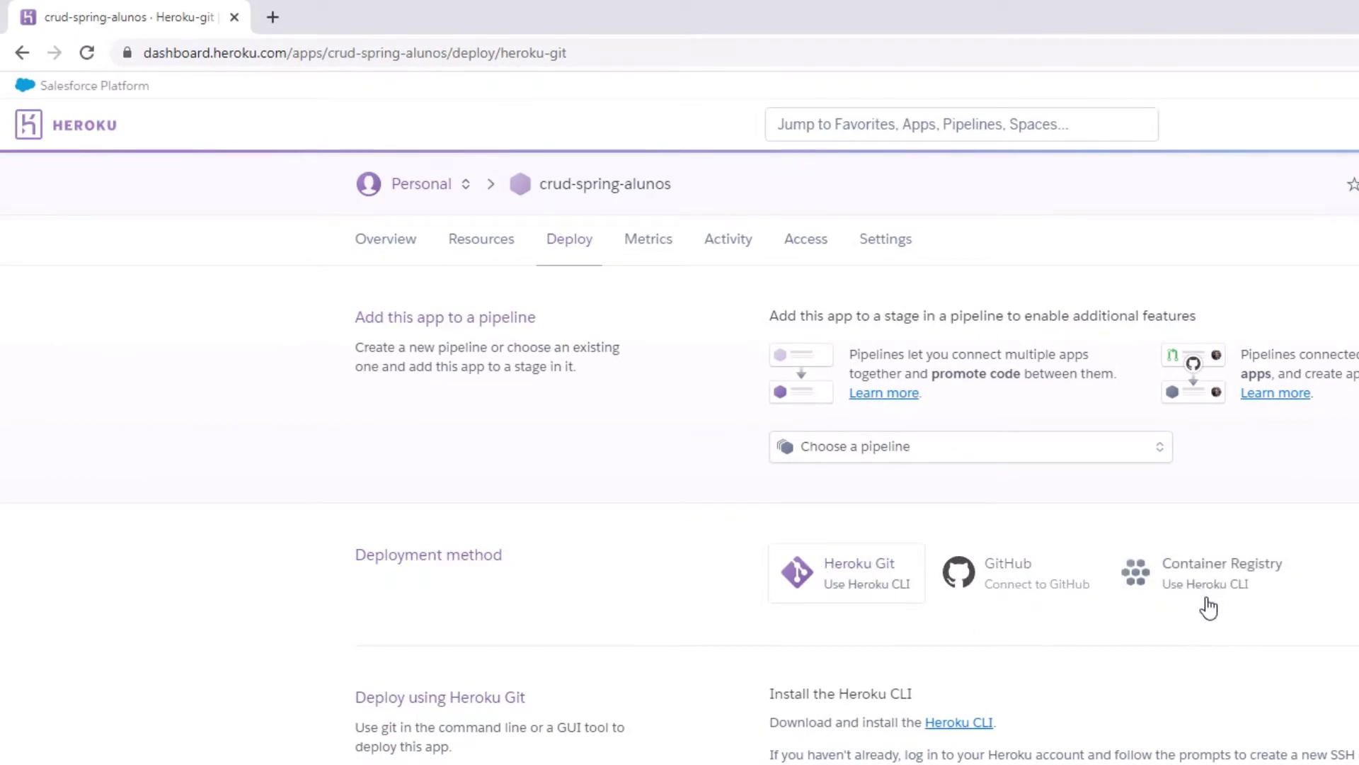
Pick GitHub deployment and connect the crud-spring-alunos repository, enabling master for deploys.
left_click(1014, 582)
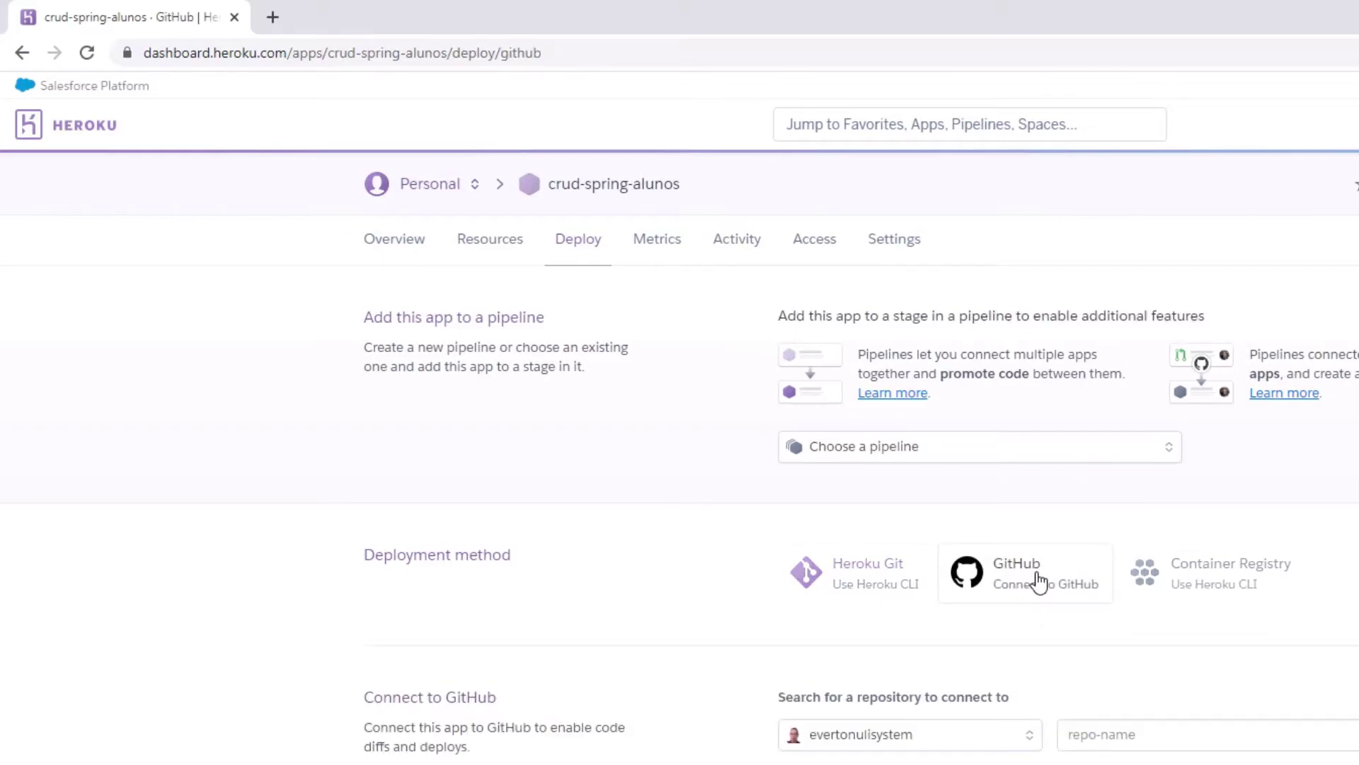
left_click(1172, 740)
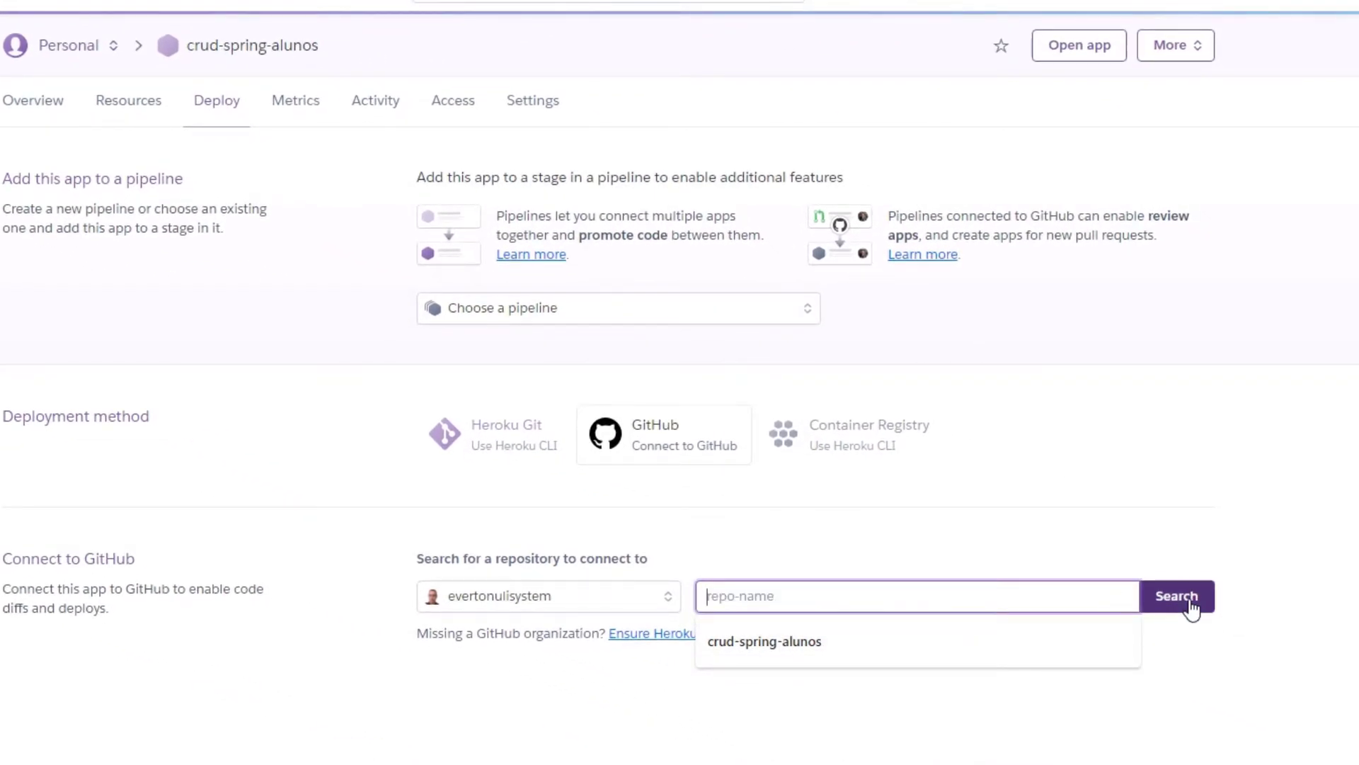
left_click(1192, 608)
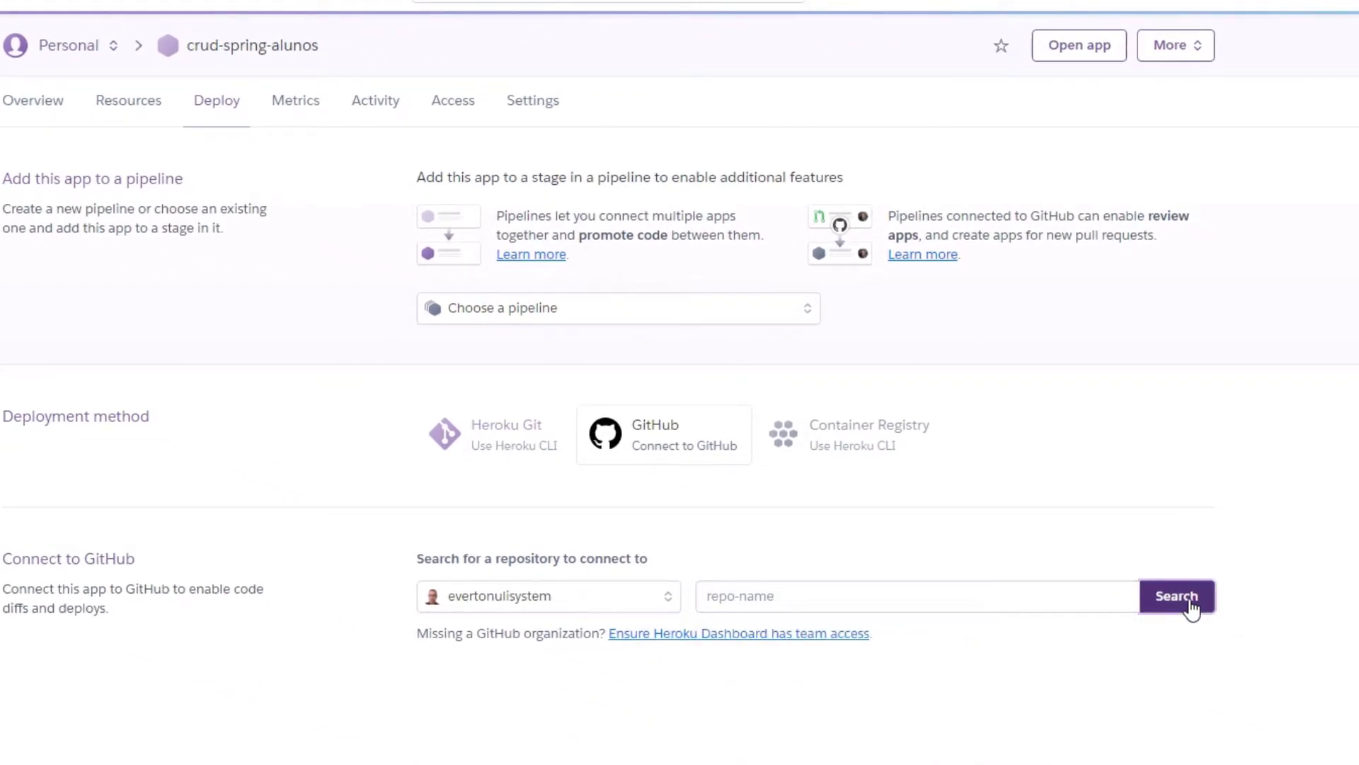
scroll(779, 538, "down", 2)
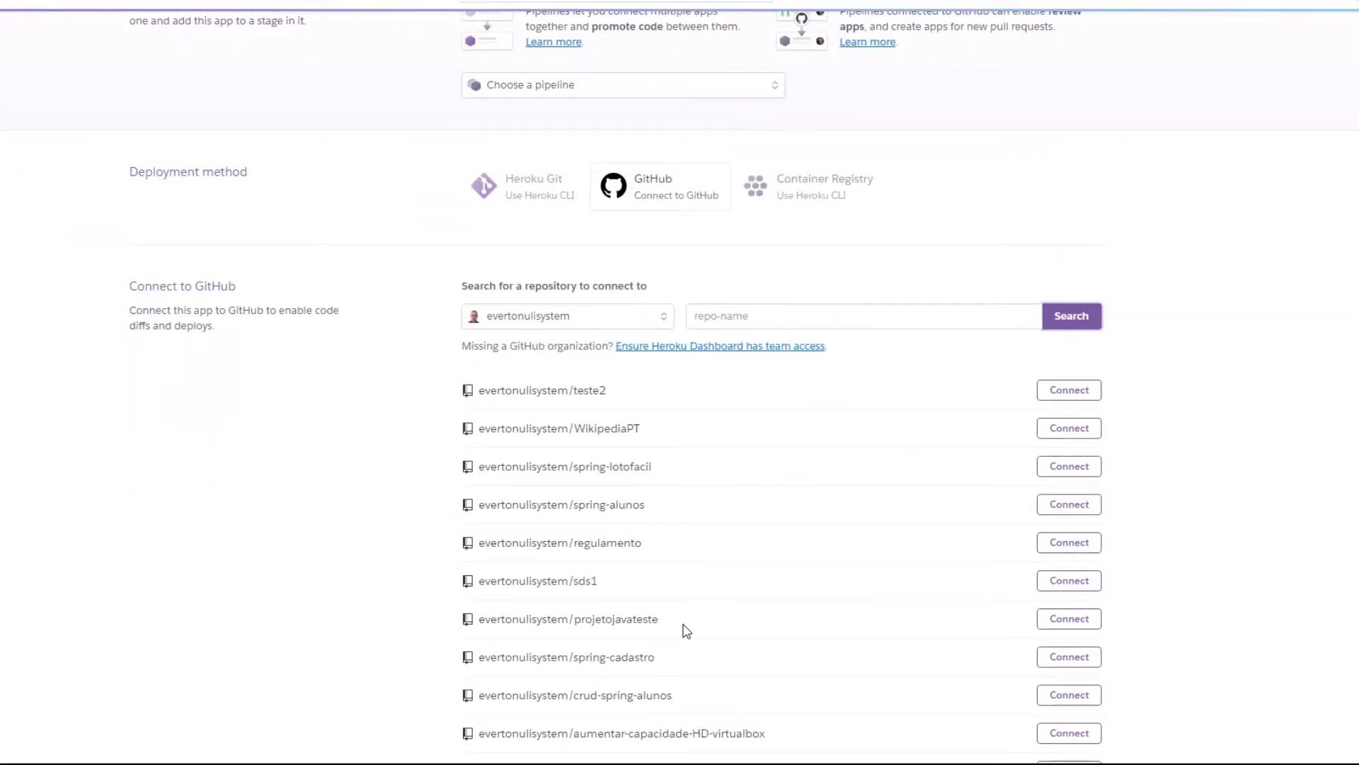
scroll(682, 628, "down", 3)
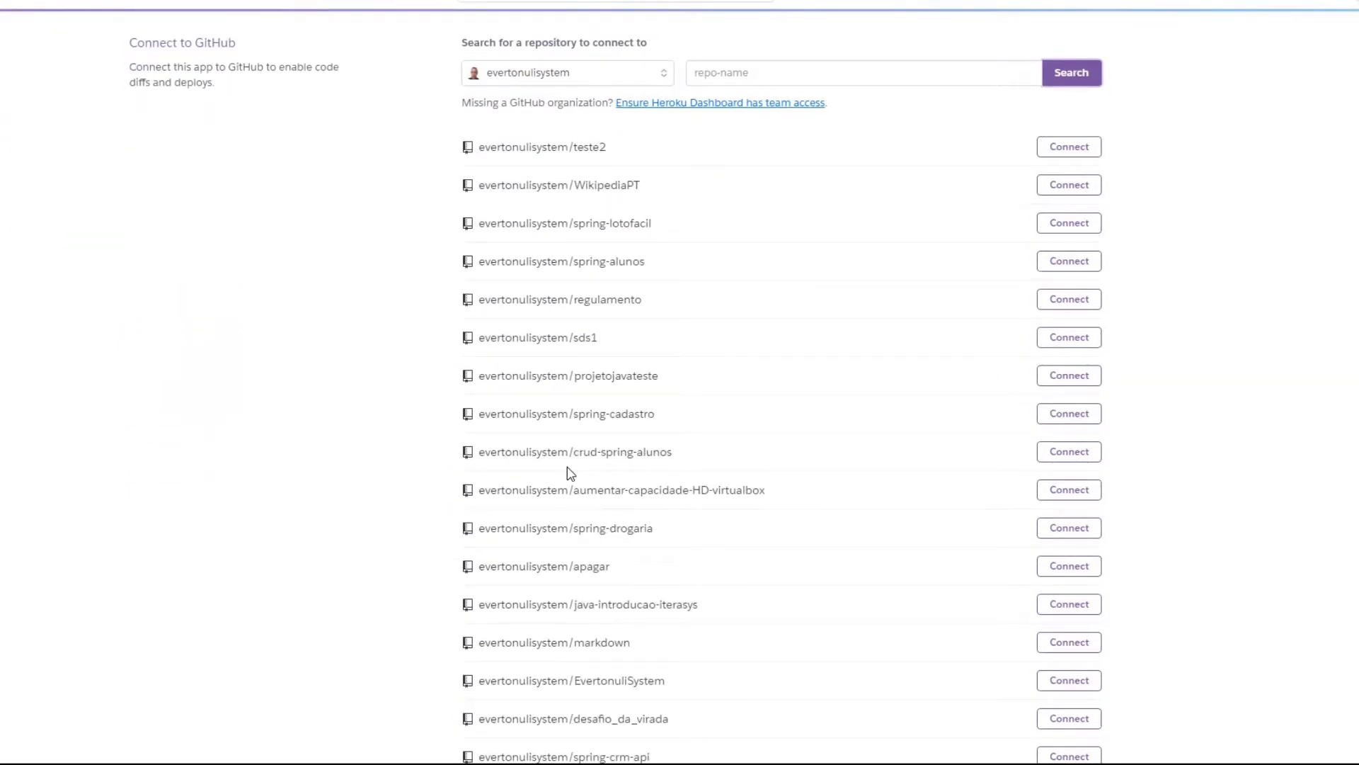
left_click_drag(575, 452, 478, 452)
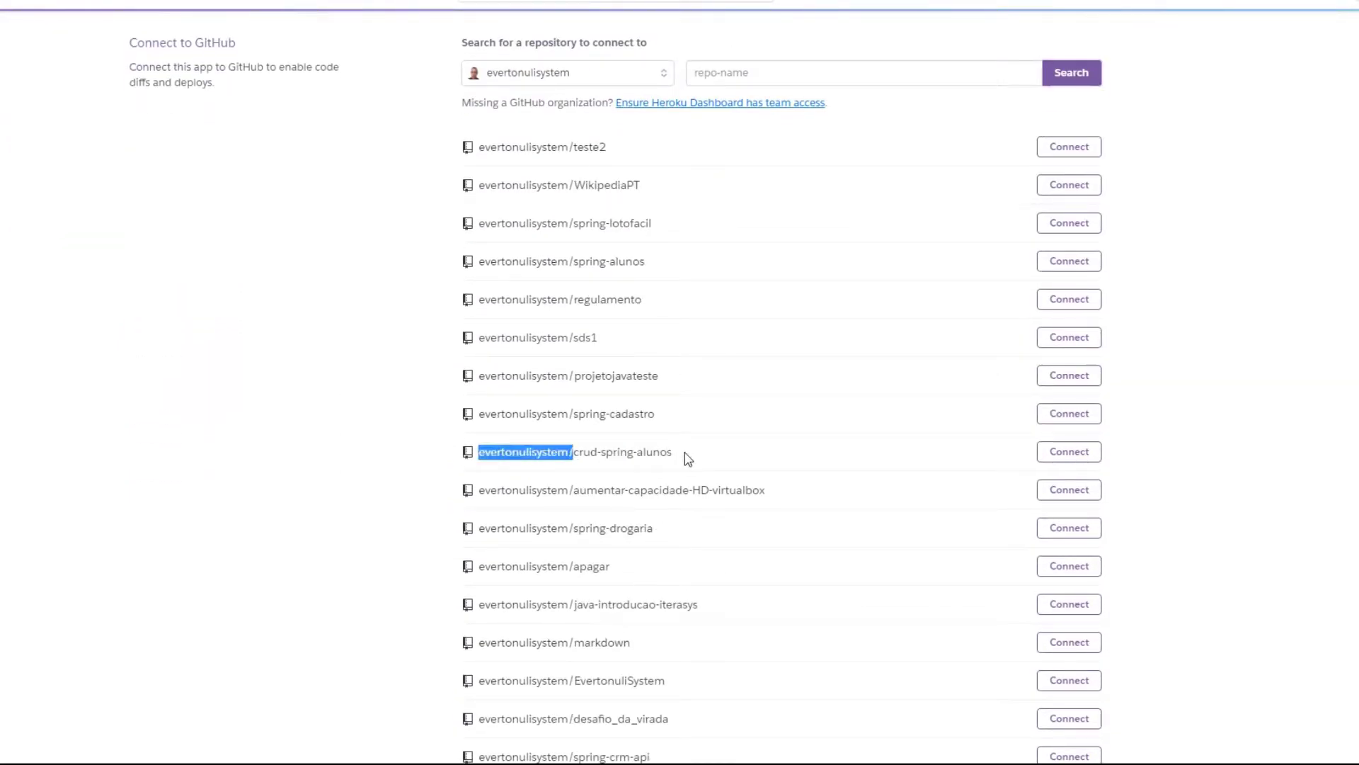
left_click(1076, 453)
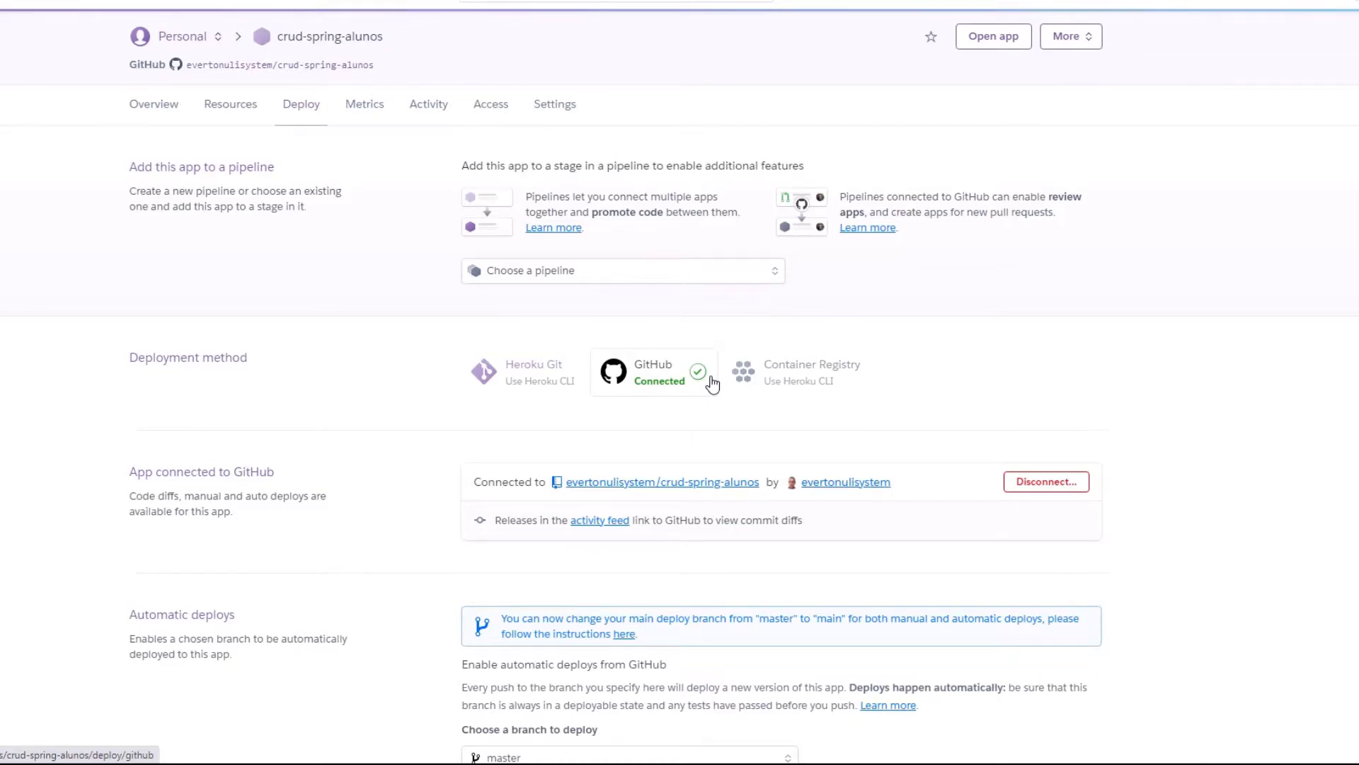
scroll(786, 438, "down", 5)
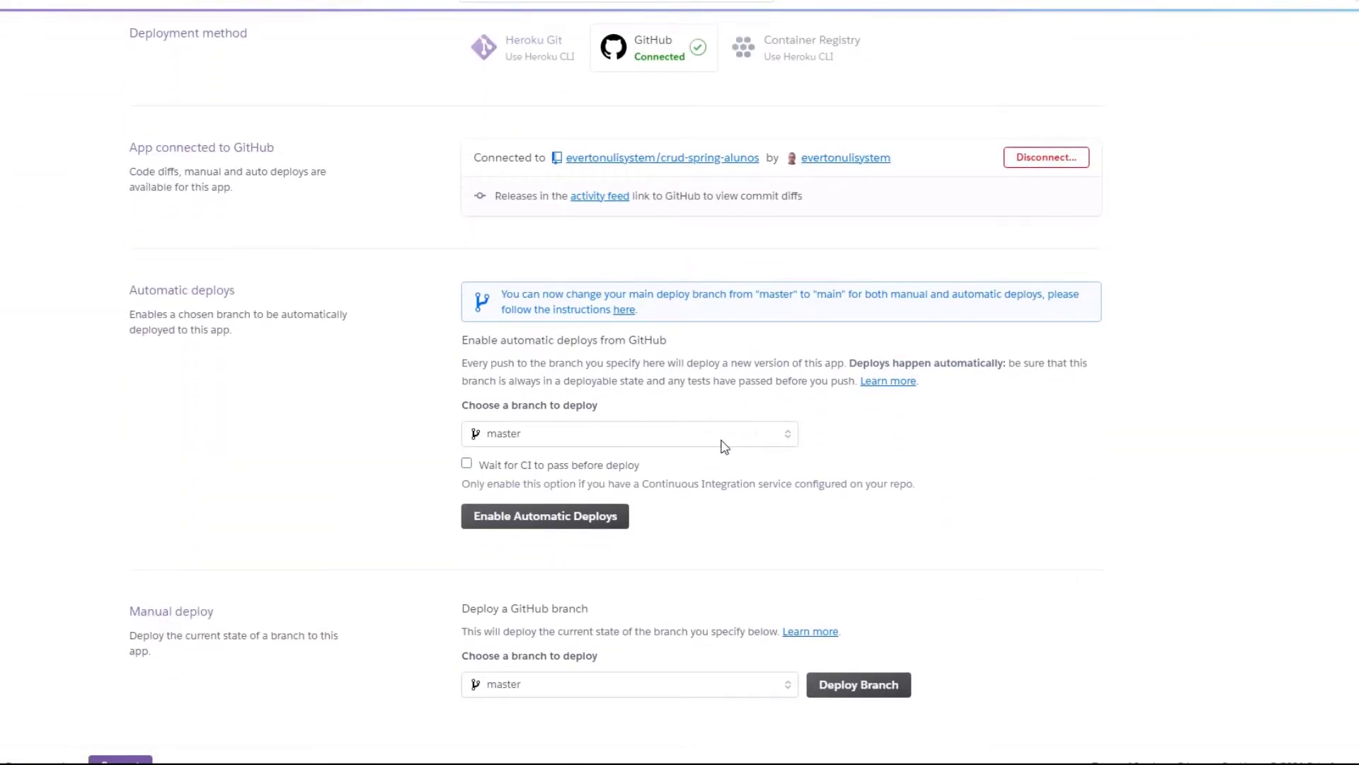
scroll(821, 441, "down", 1)
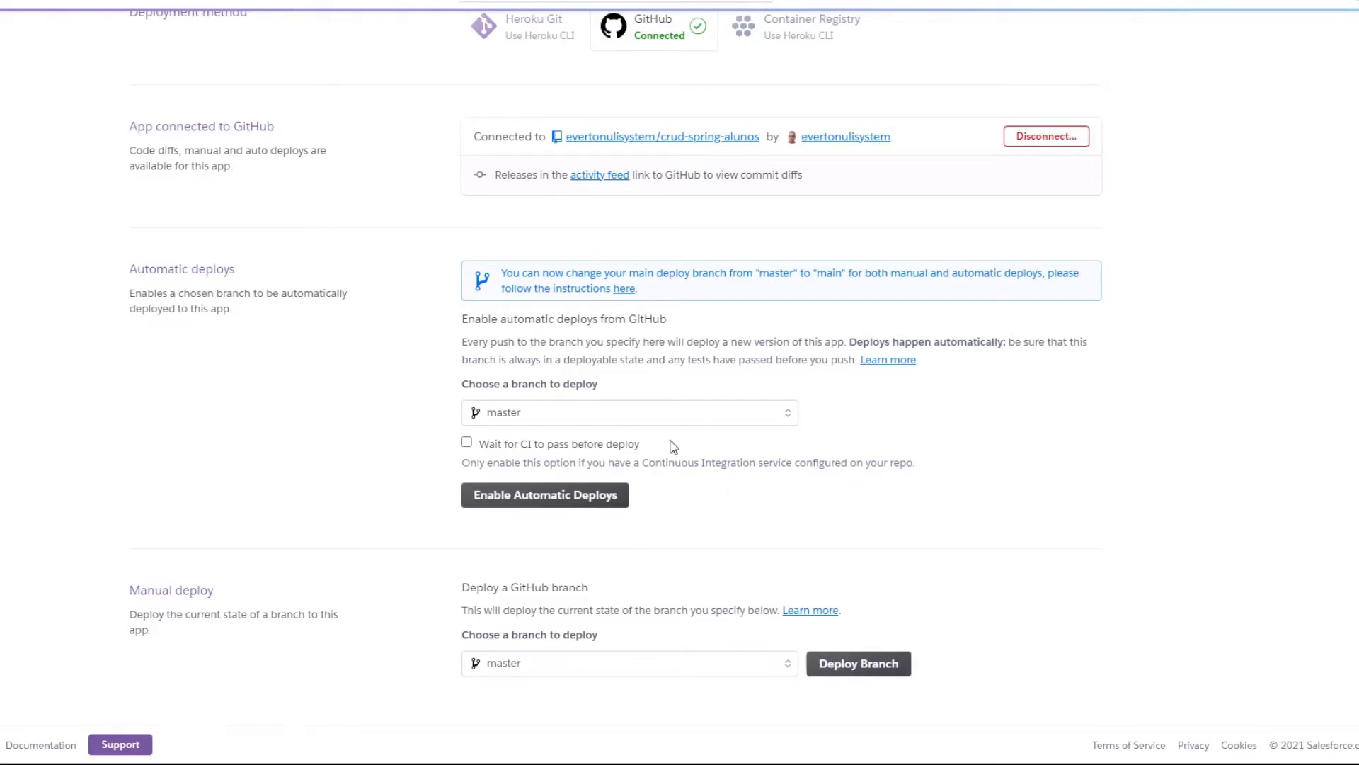
scroll(672, 446, "up", 5)
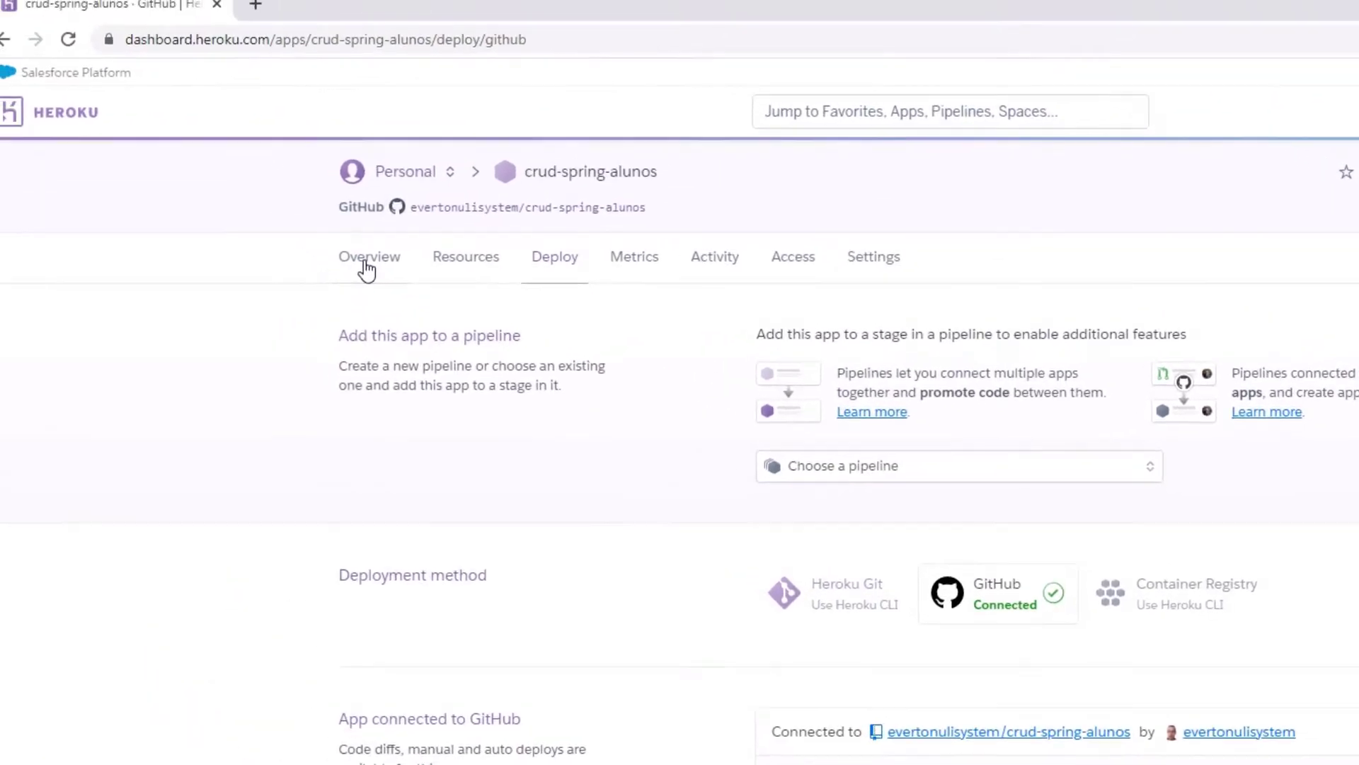
Add the Heroku Postgres add-on on the free Hobby Dev plan from the app's Resources page.
left_click(366, 268)
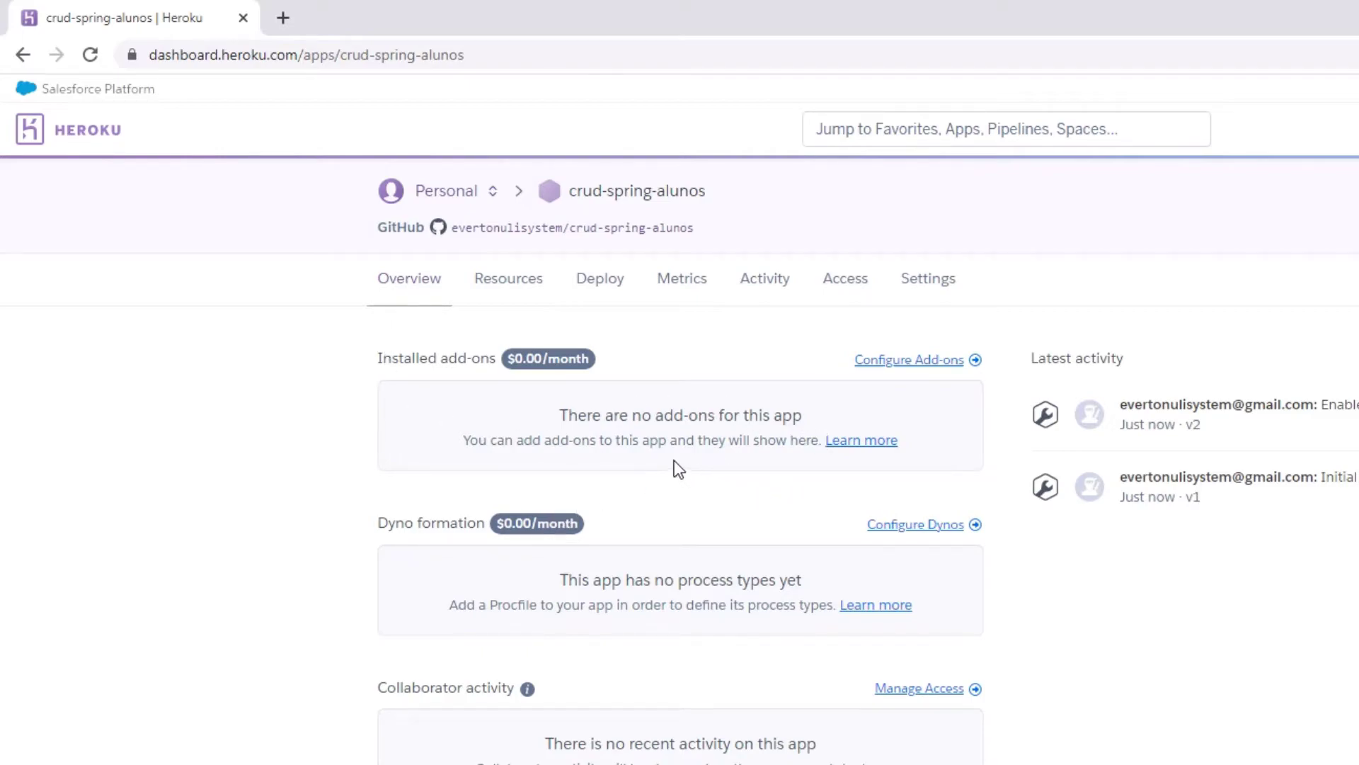
left_click(511, 293)
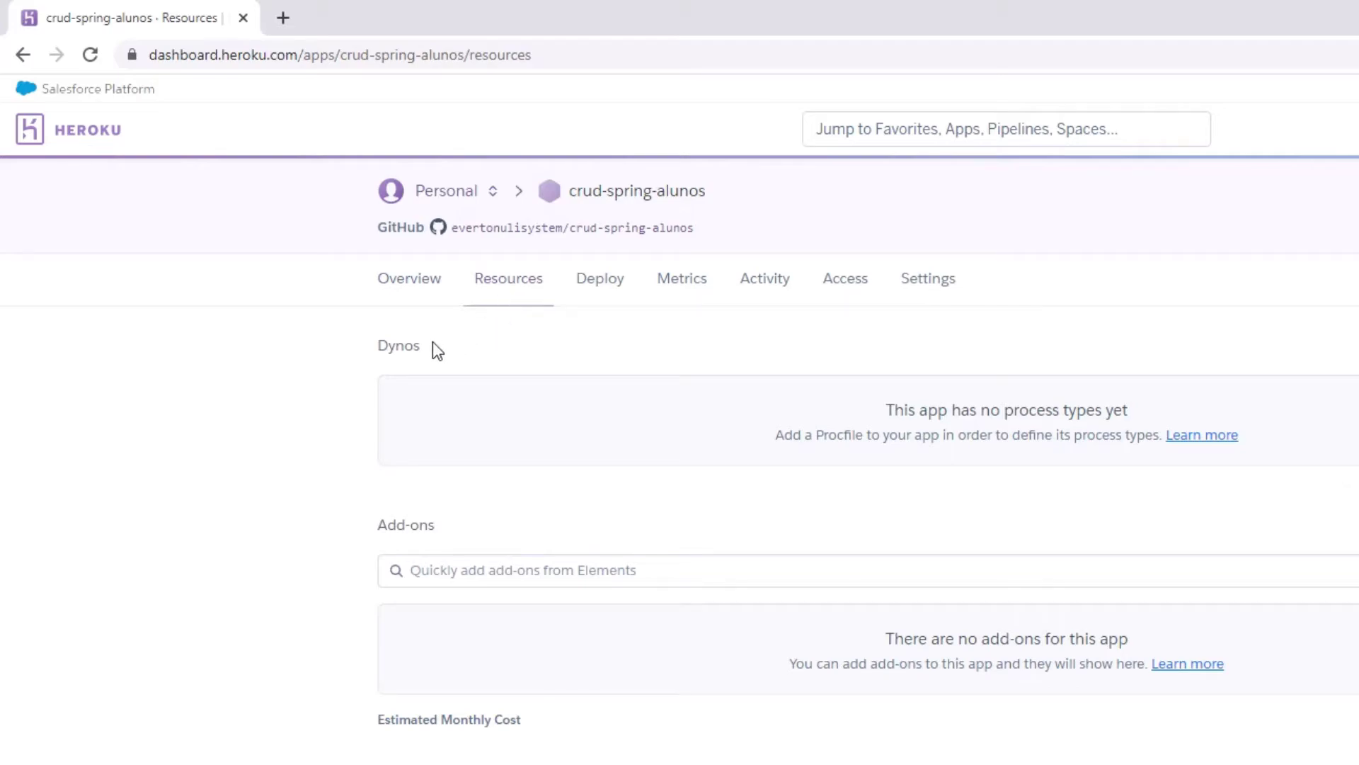
left_click_drag(382, 522, 433, 529)
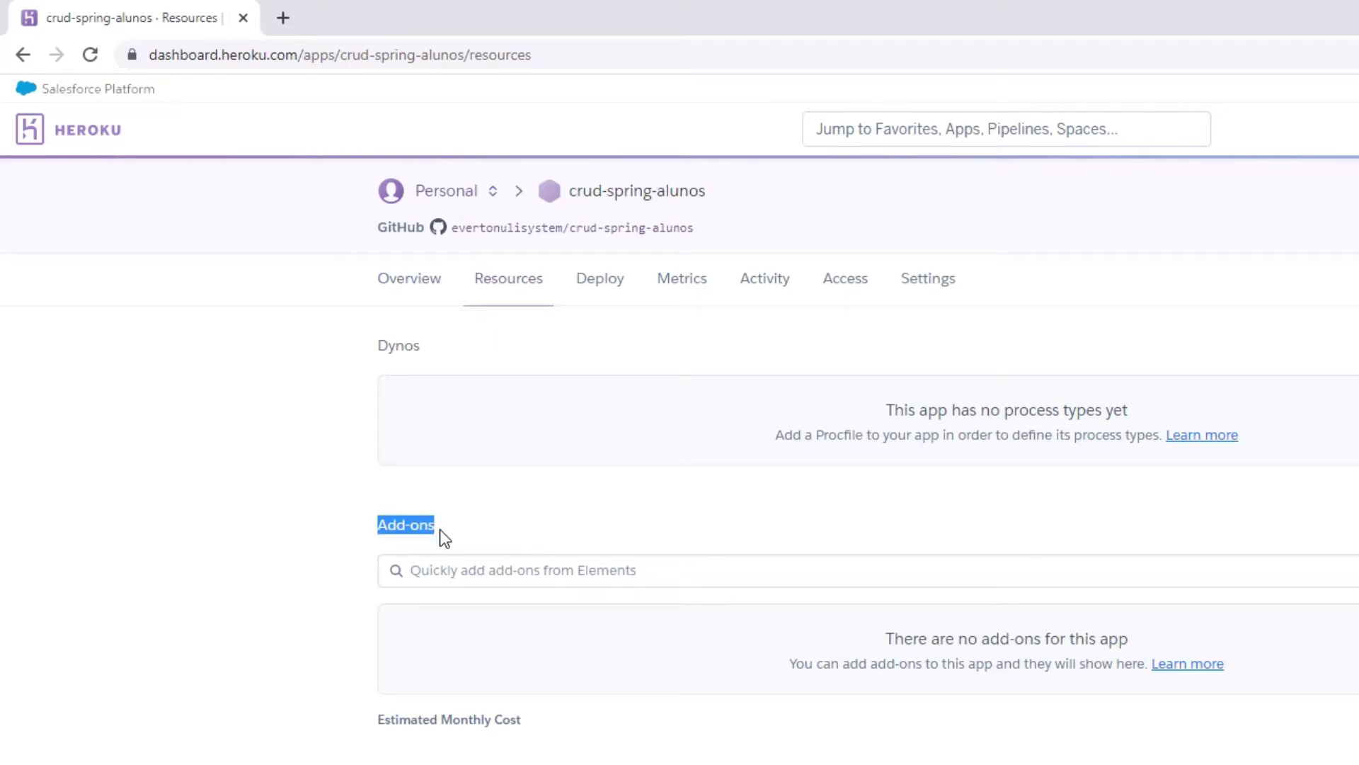
left_click(495, 570)
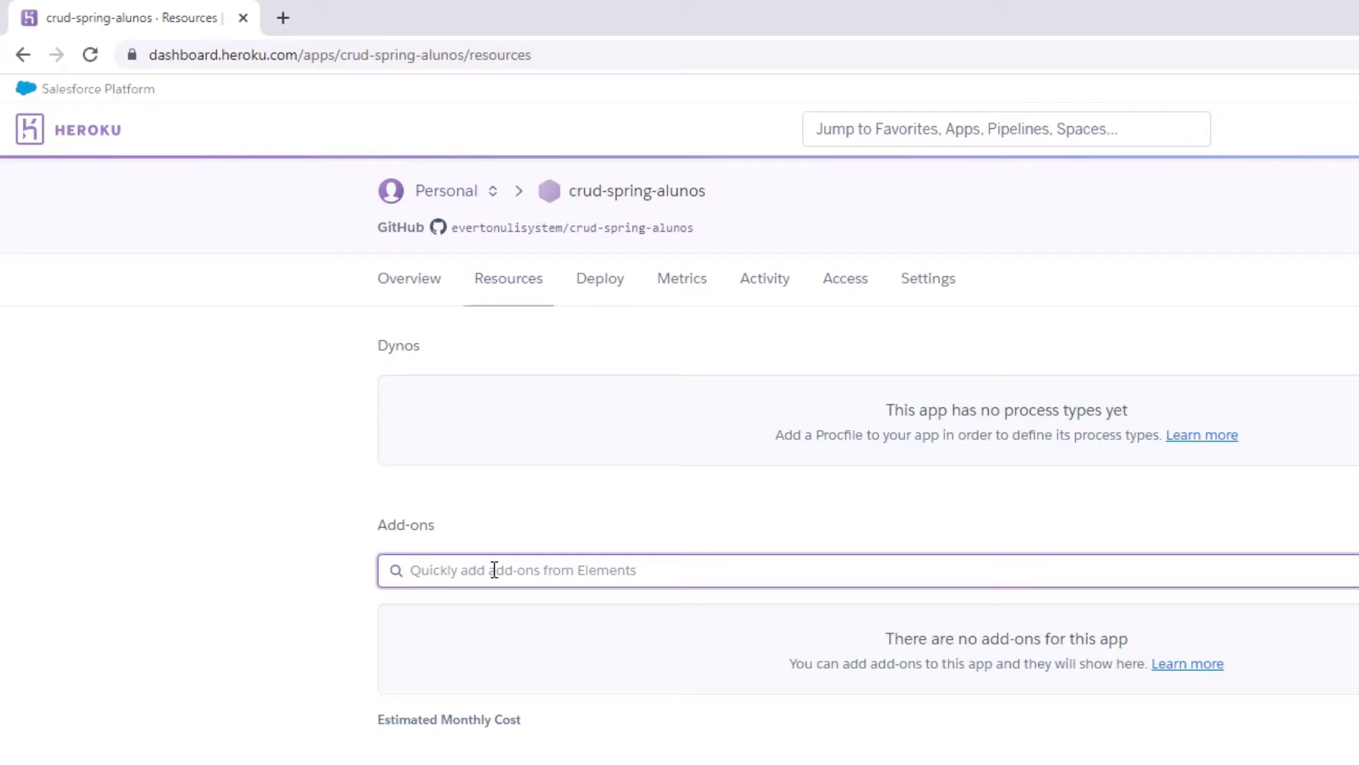
type("pos")
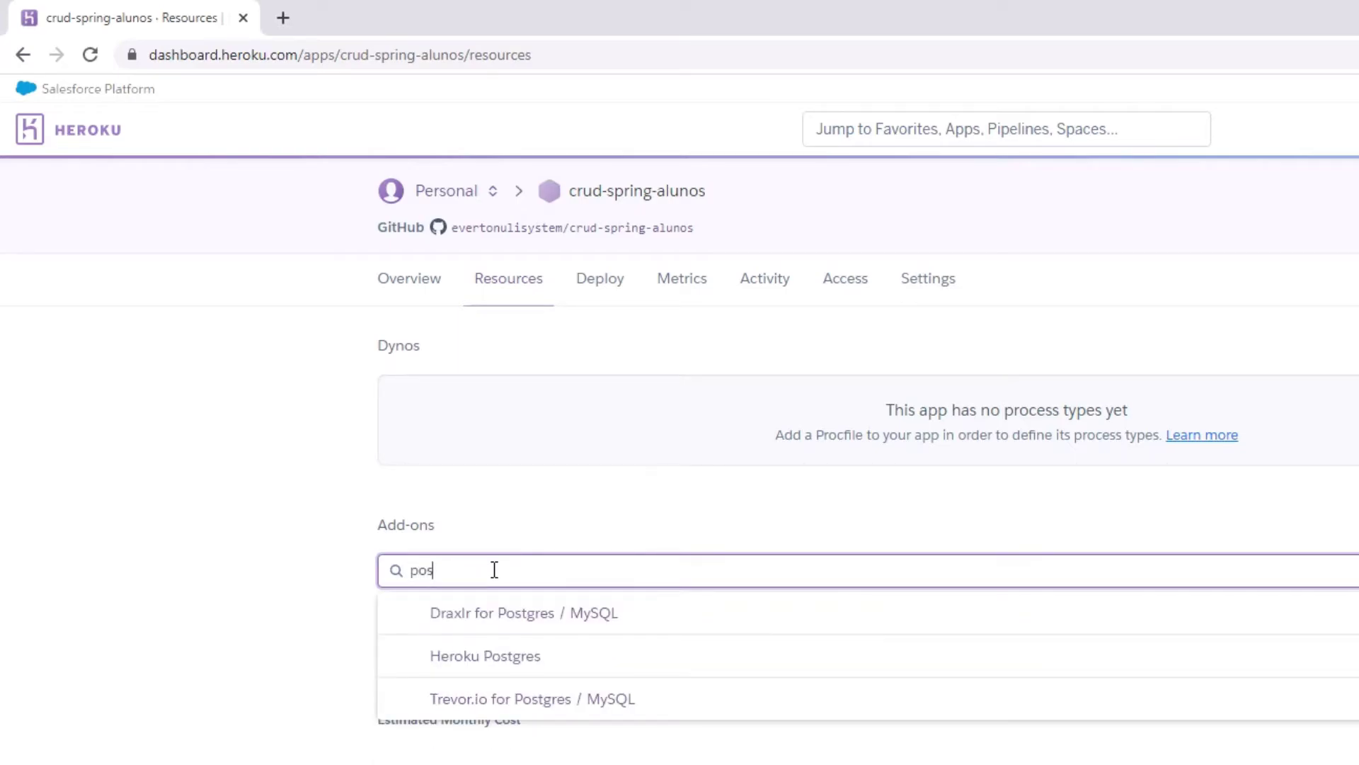
type("tgres")
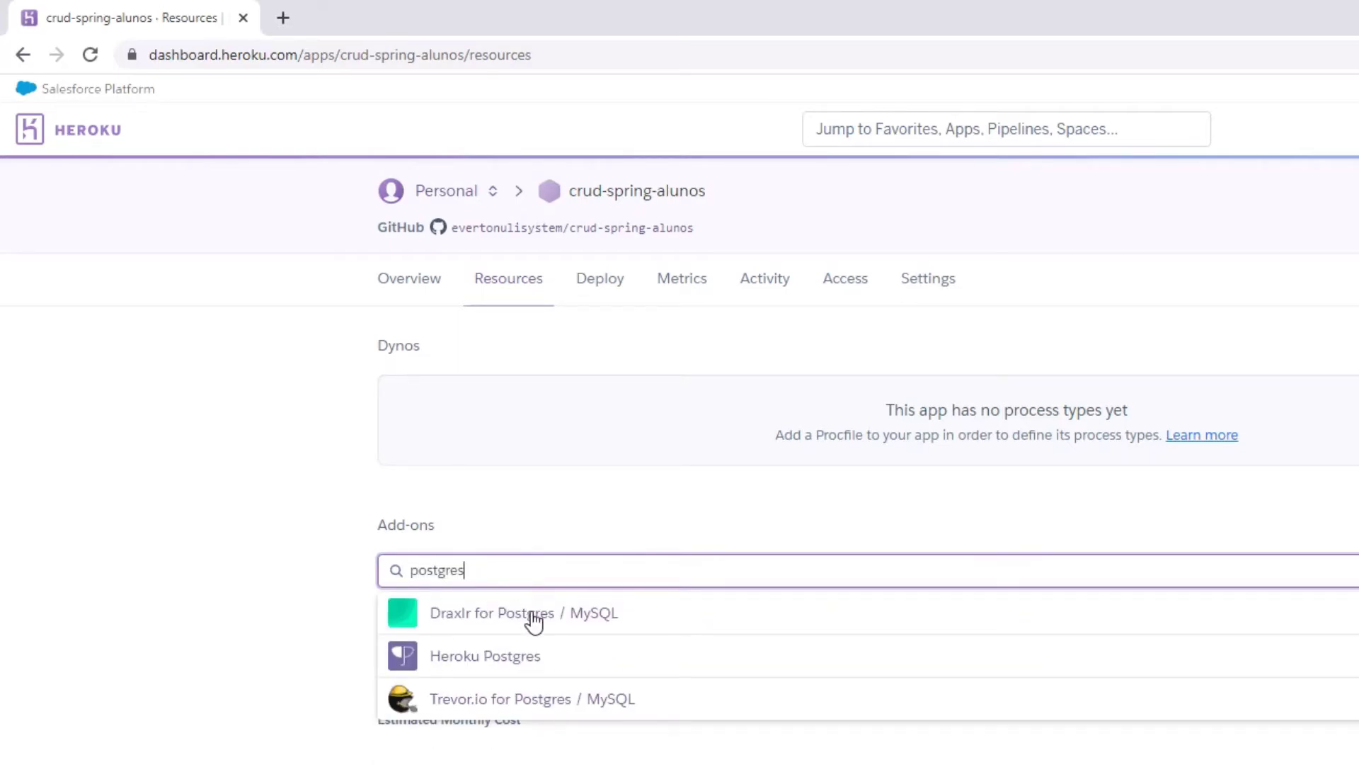
left_click(521, 671)
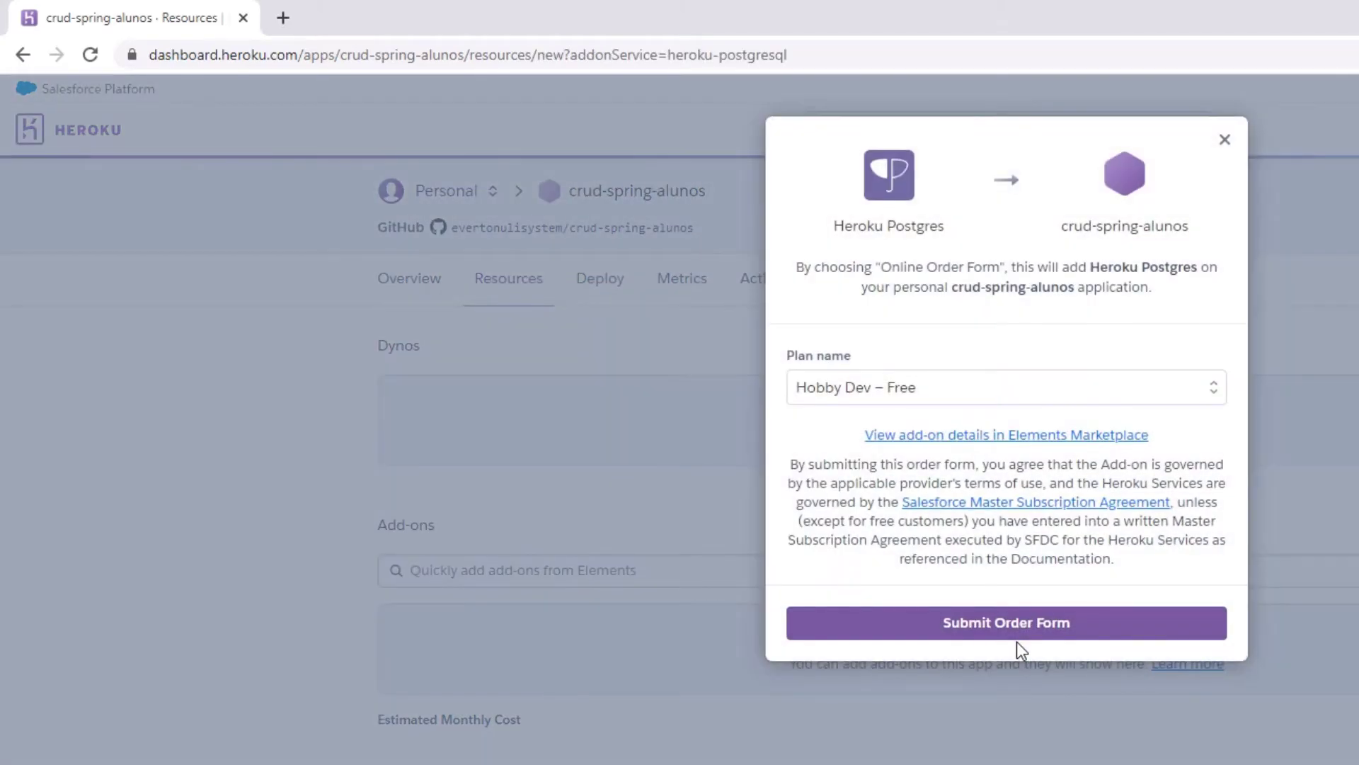
left_click(800, 397)
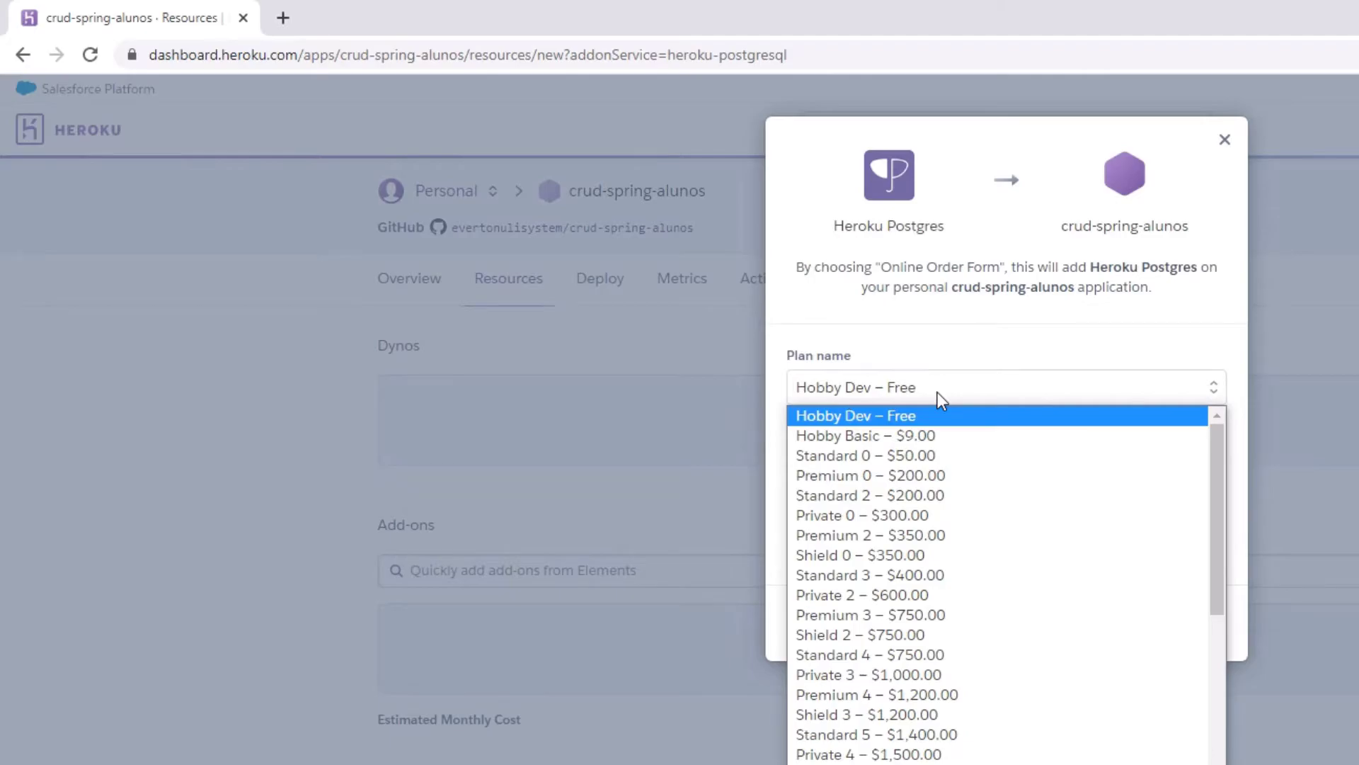
left_click(937, 393)
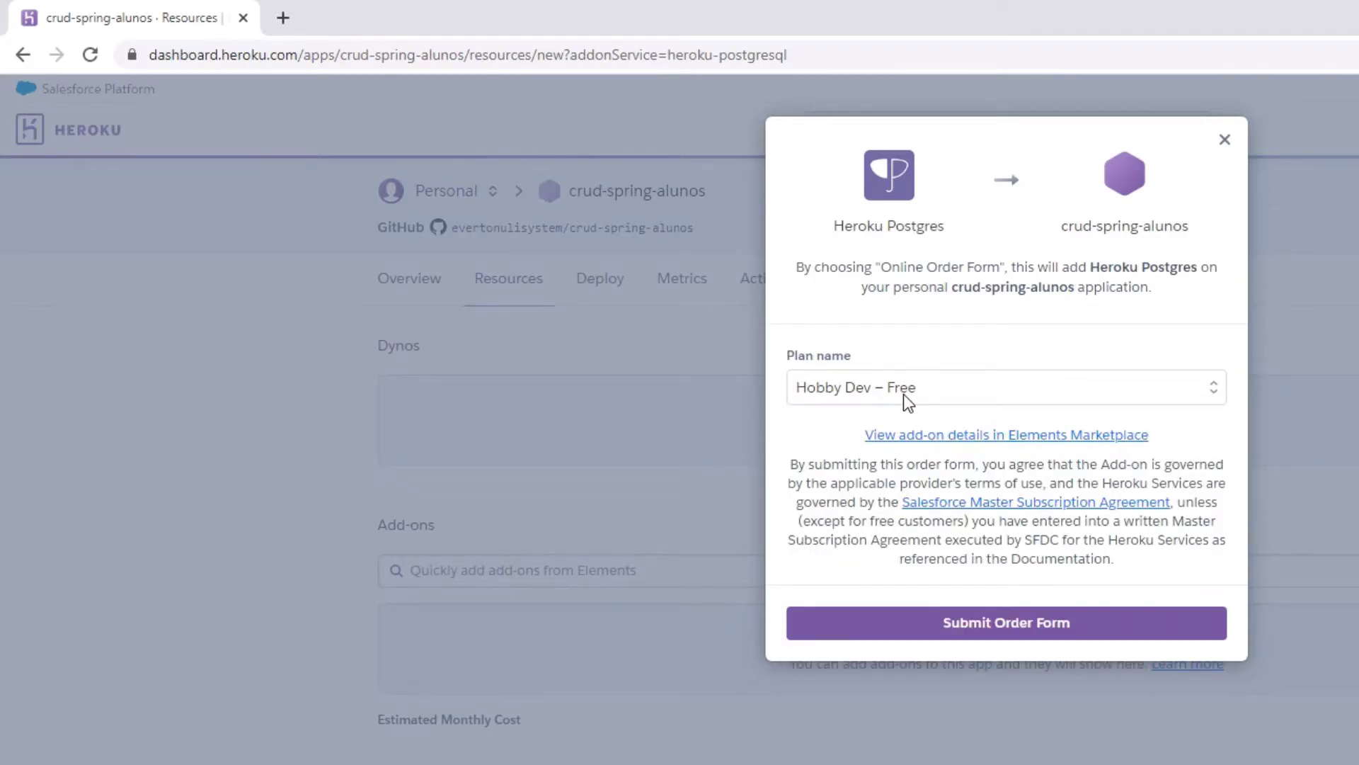
left_click(1026, 628)
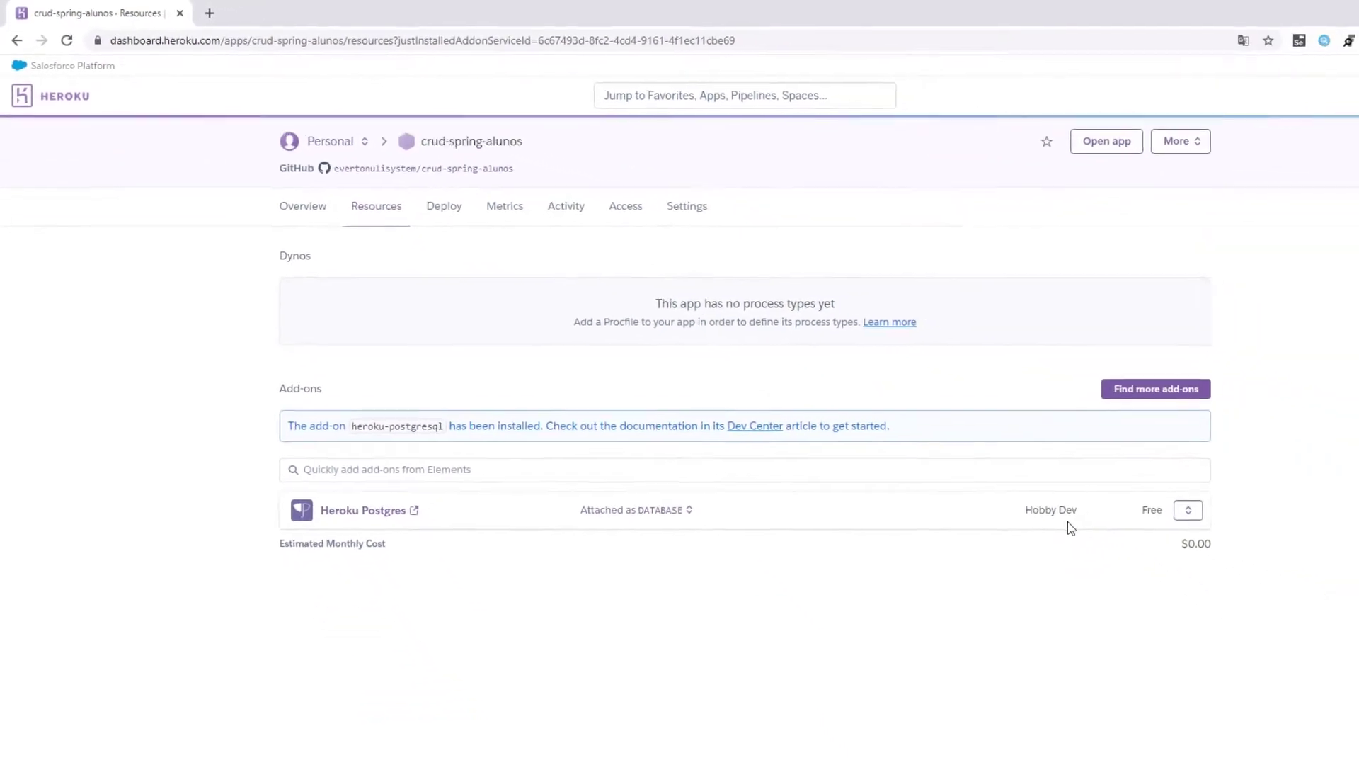
left_click(666, 512)
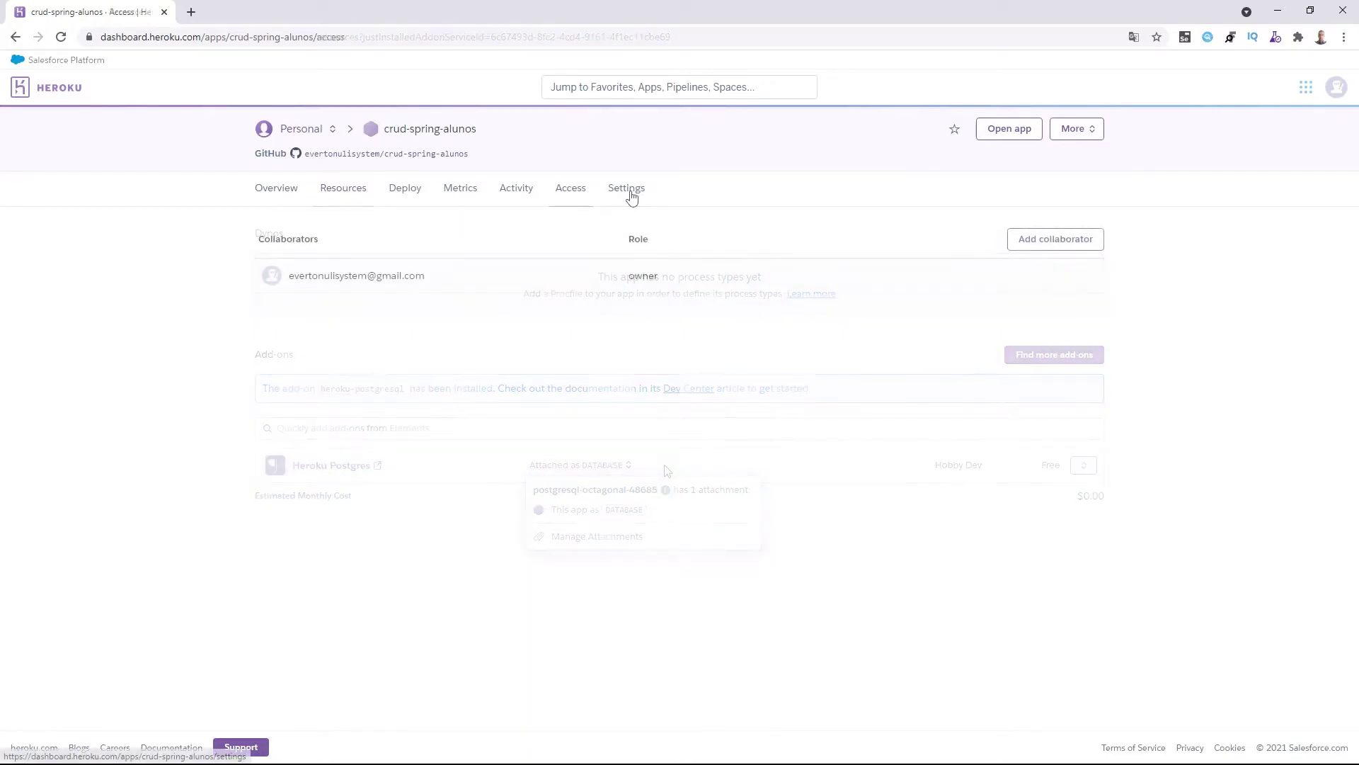
Add the heroku/java buildpack in the app's Settings and save the change.
left_click(627, 189)
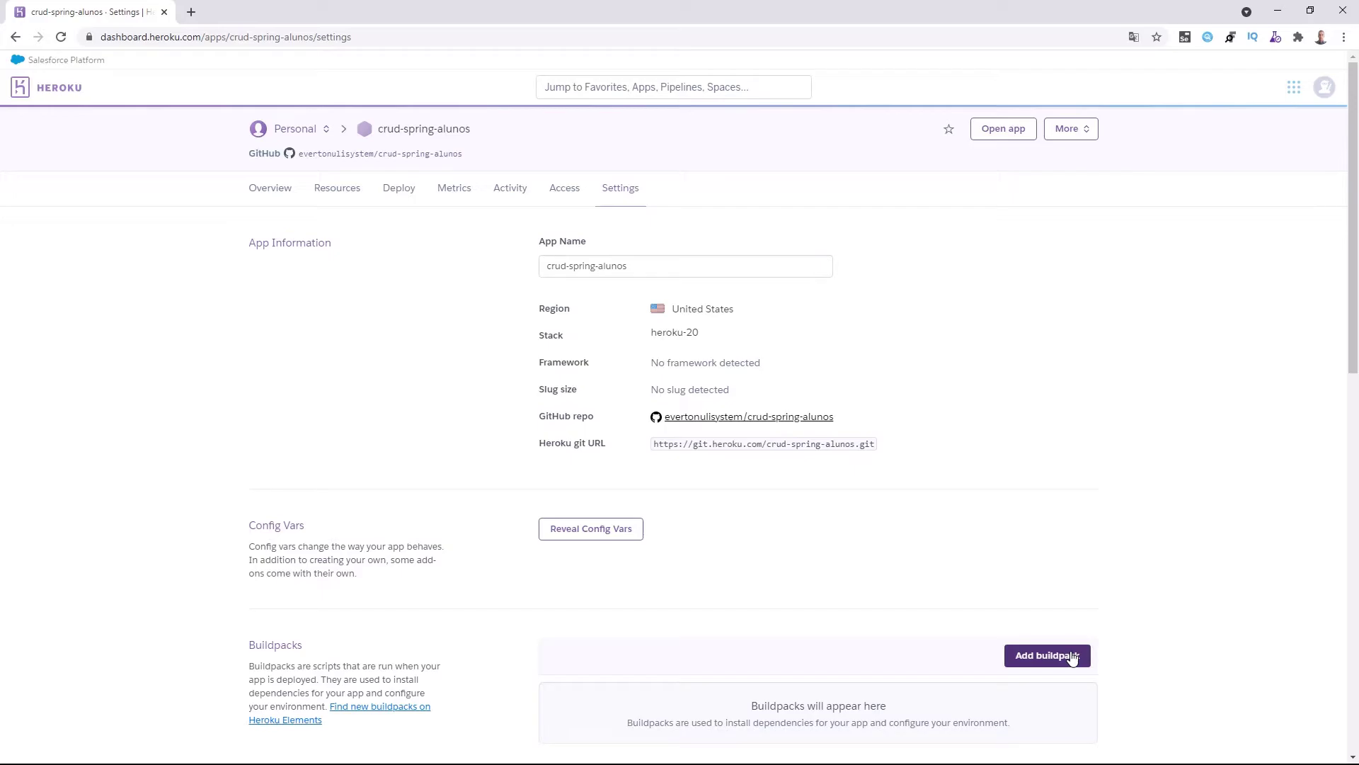
left_click(1073, 658)
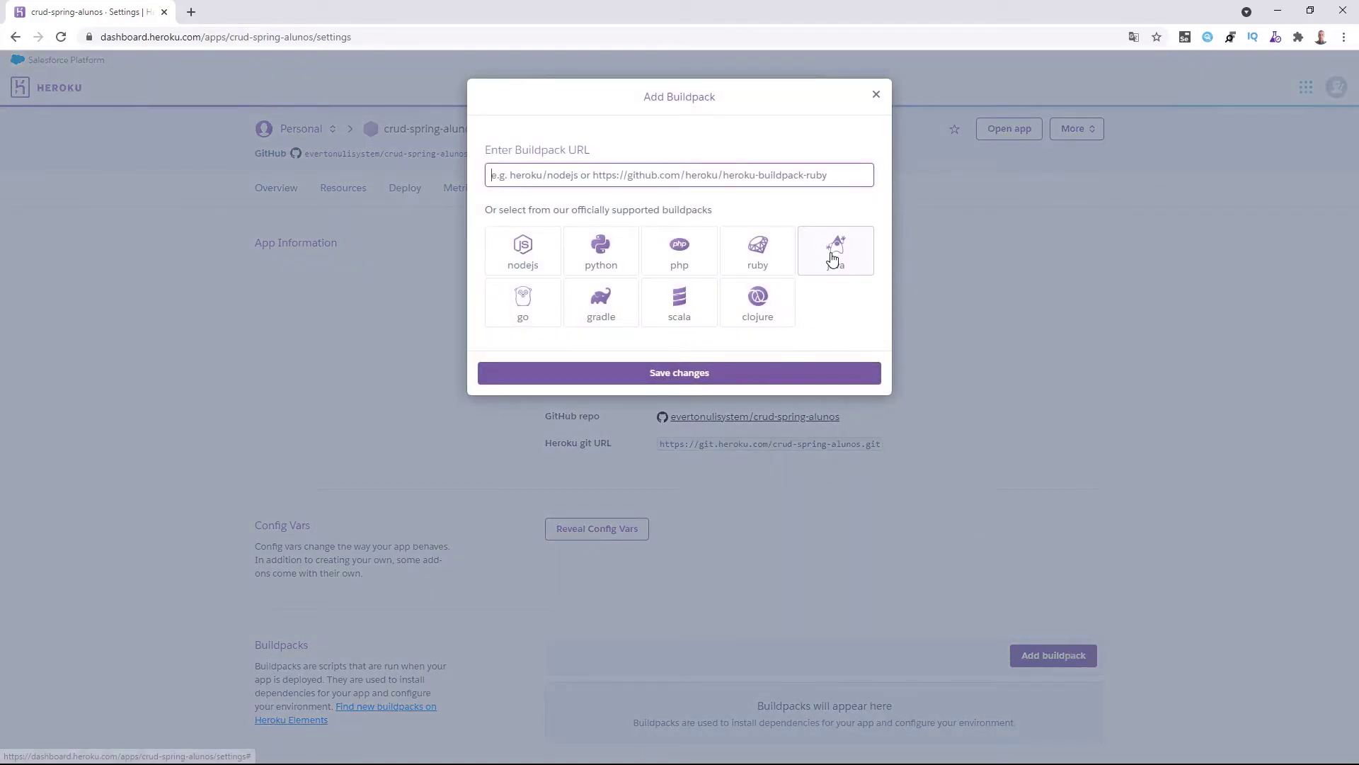
left_click(837, 262)
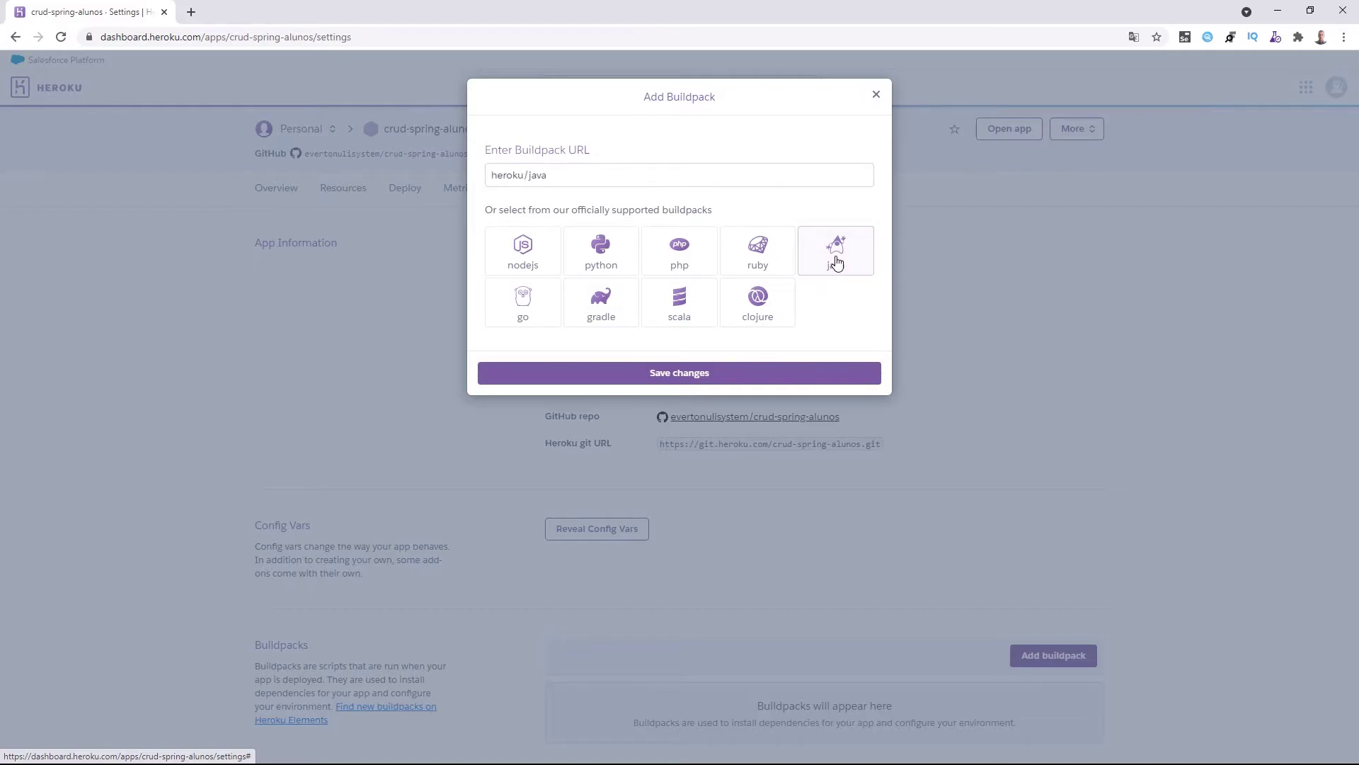
left_click(685, 375)
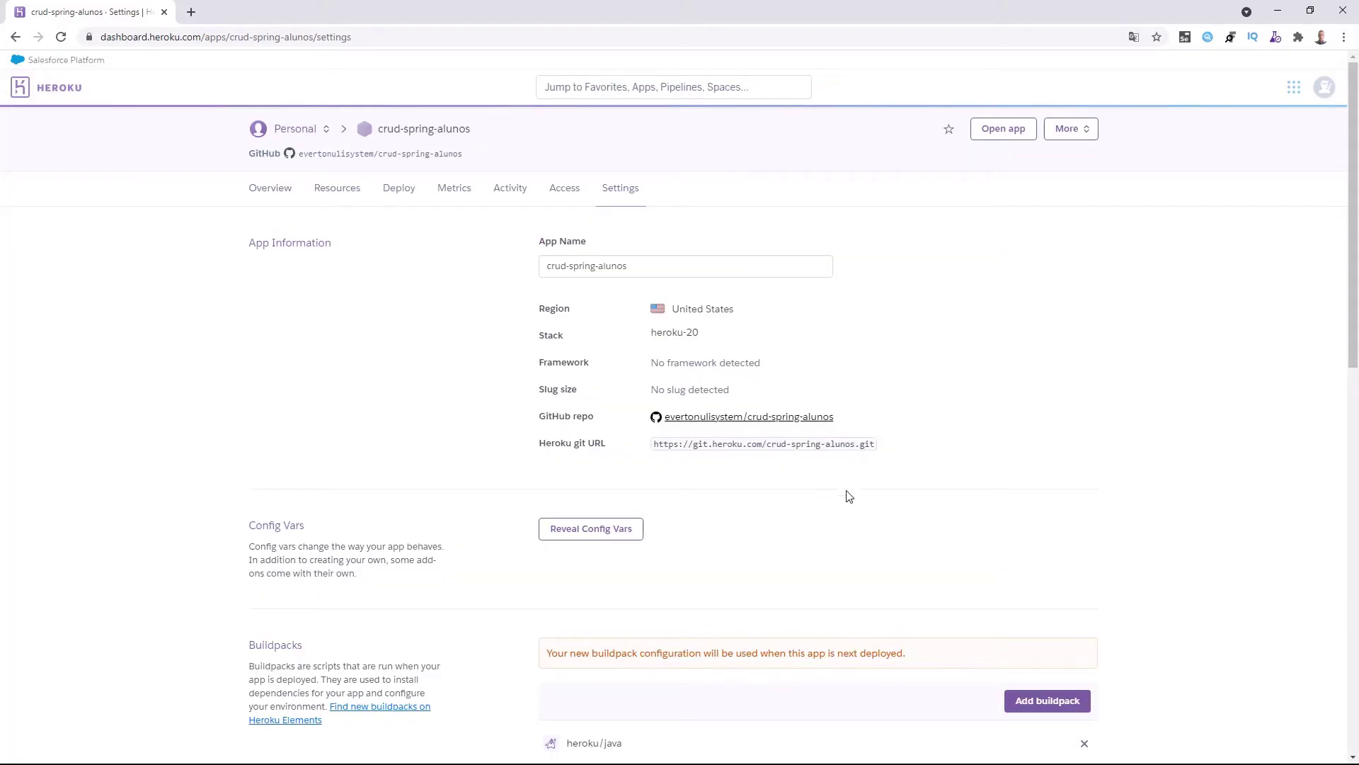
scroll(849, 497, "down", 4)
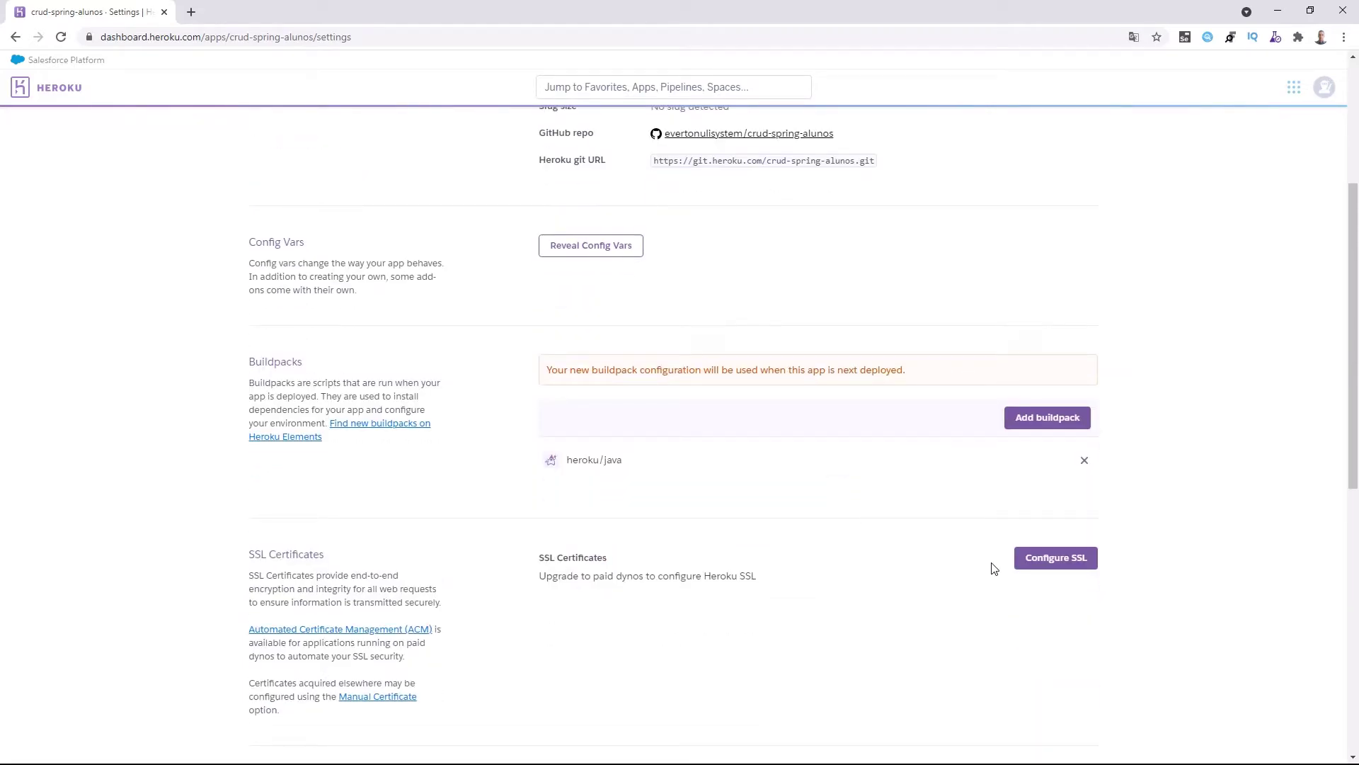
scroll(779, 619, "down", 4)
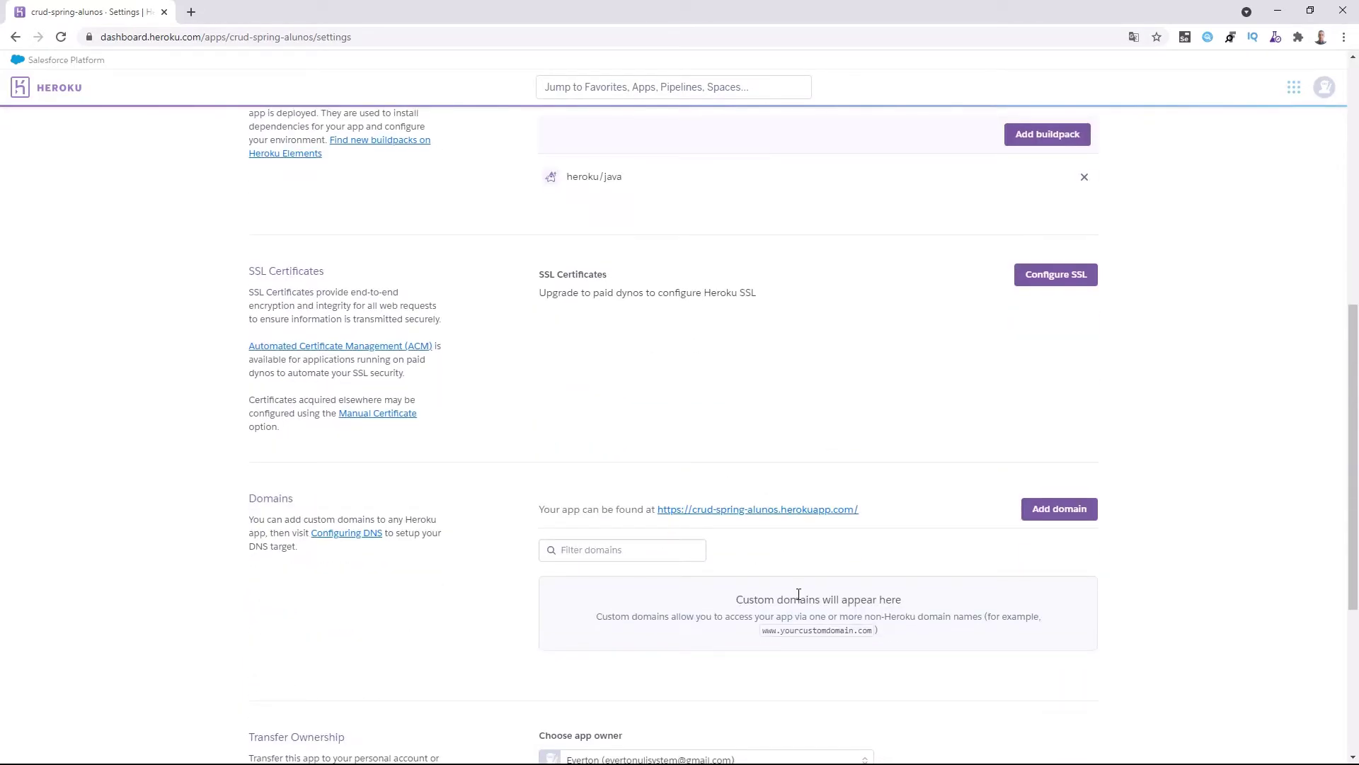
scroll(805, 597, "down", 4)
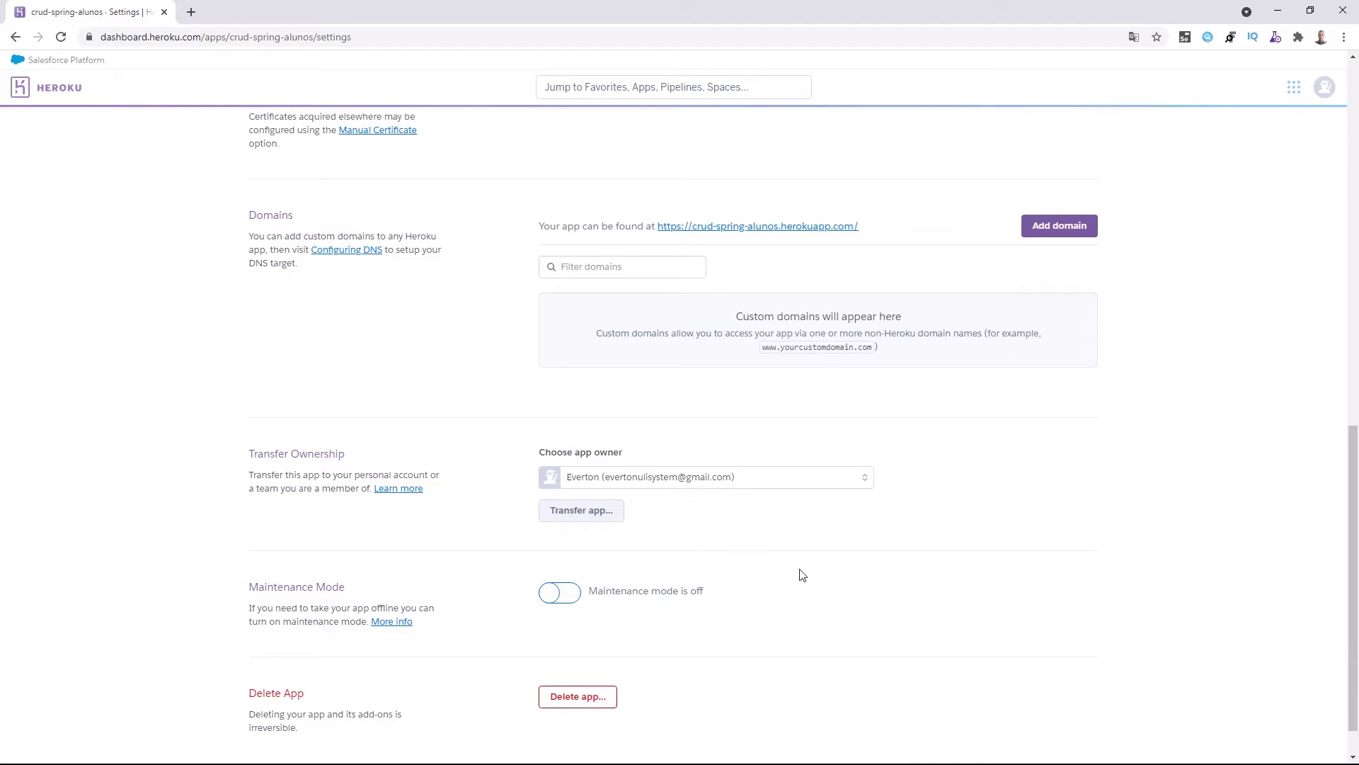
scroll(802, 575, "down", 1)
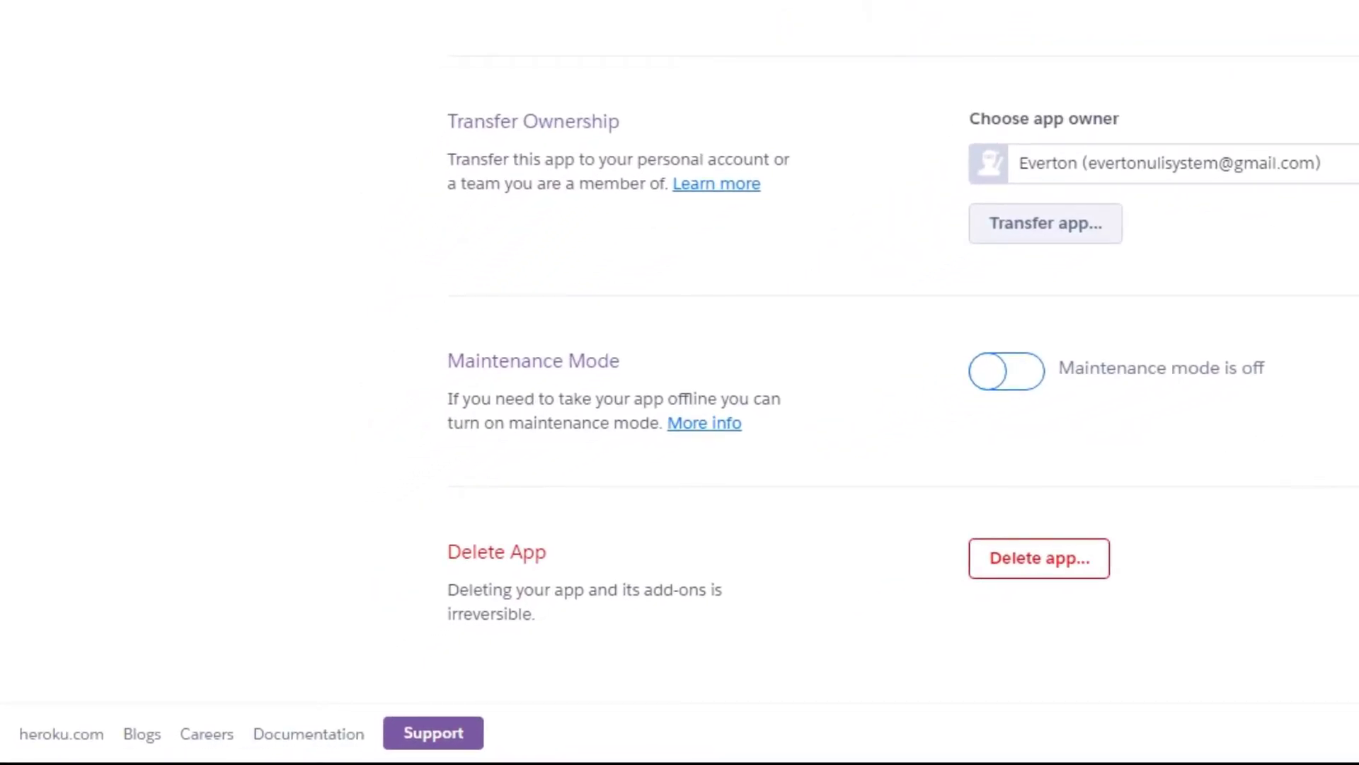
scroll(1296, 624, "up", 10)
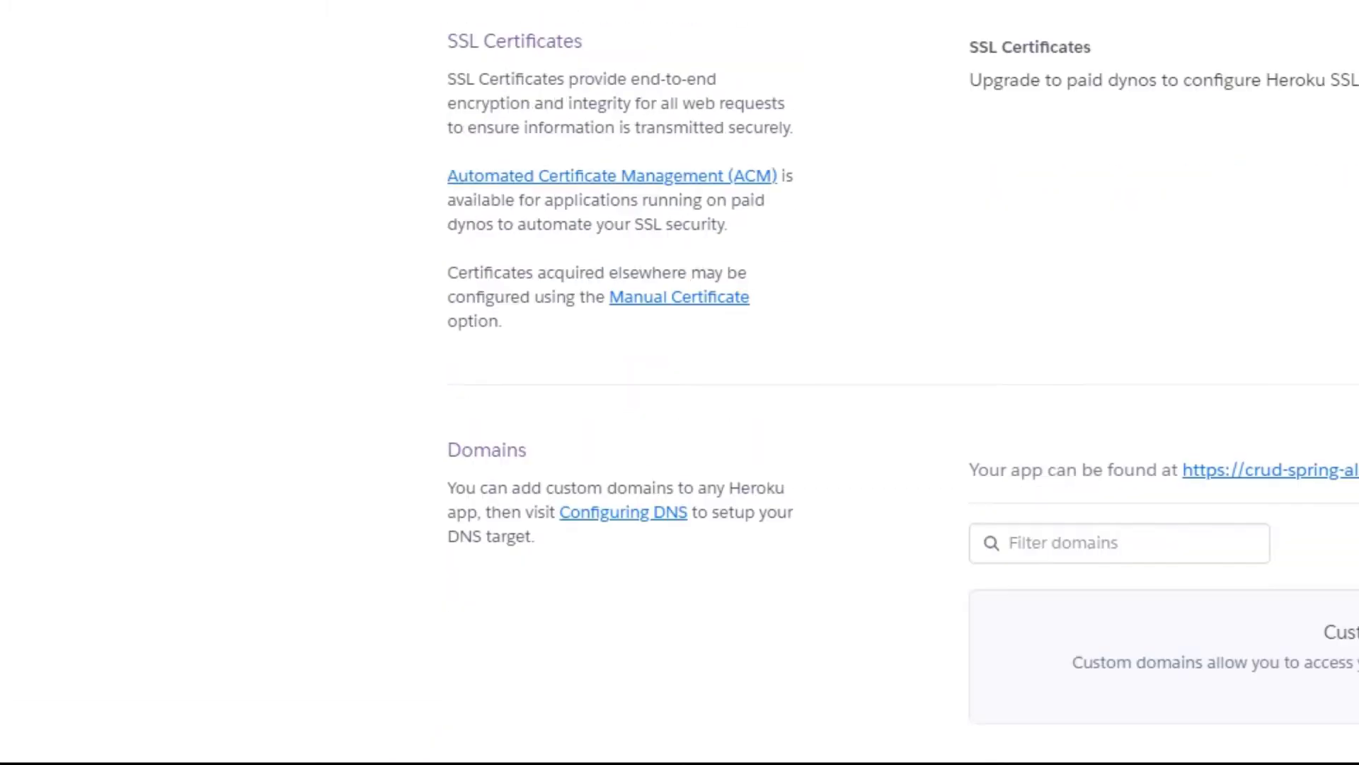
scroll(1296, 624, "down", 8)
scroll(1295, 624, "down", 3)
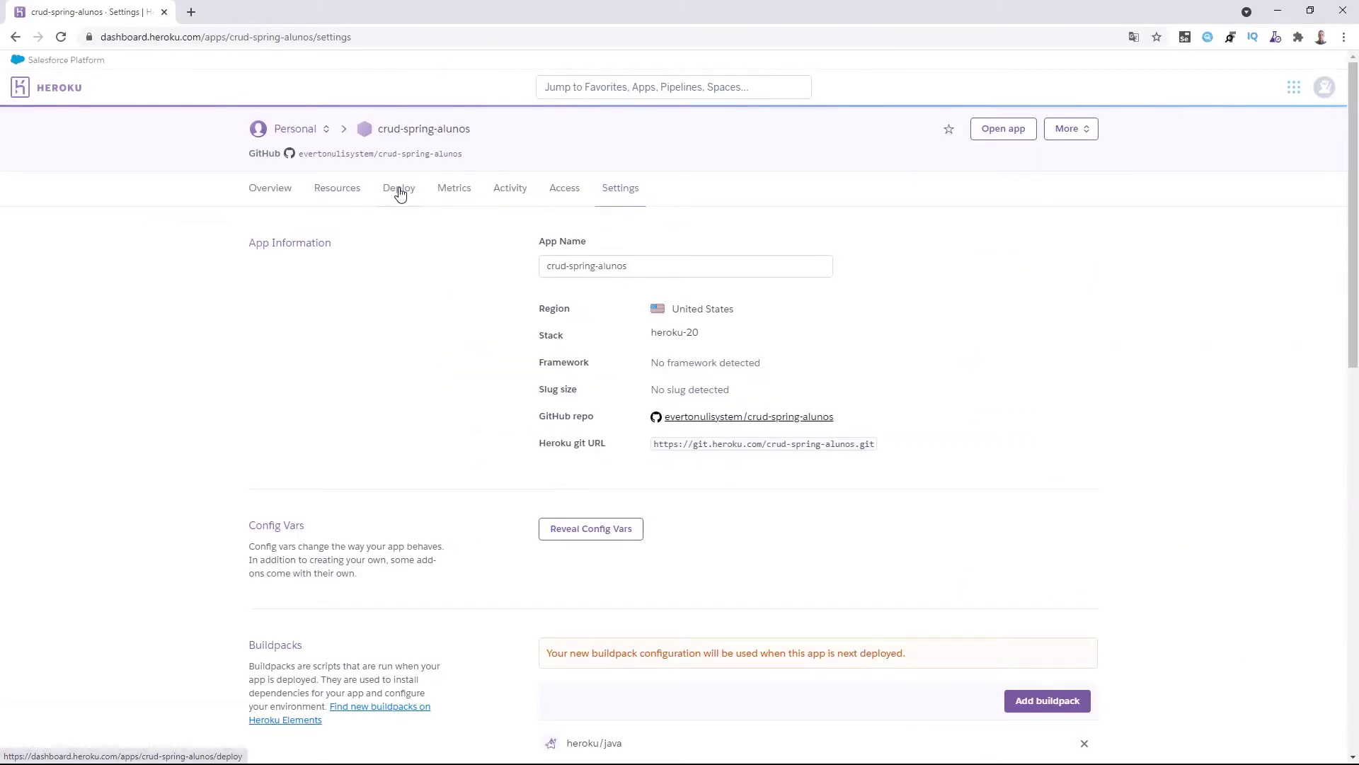
left_click(398, 188)
scroll(729, 446, "down", 5)
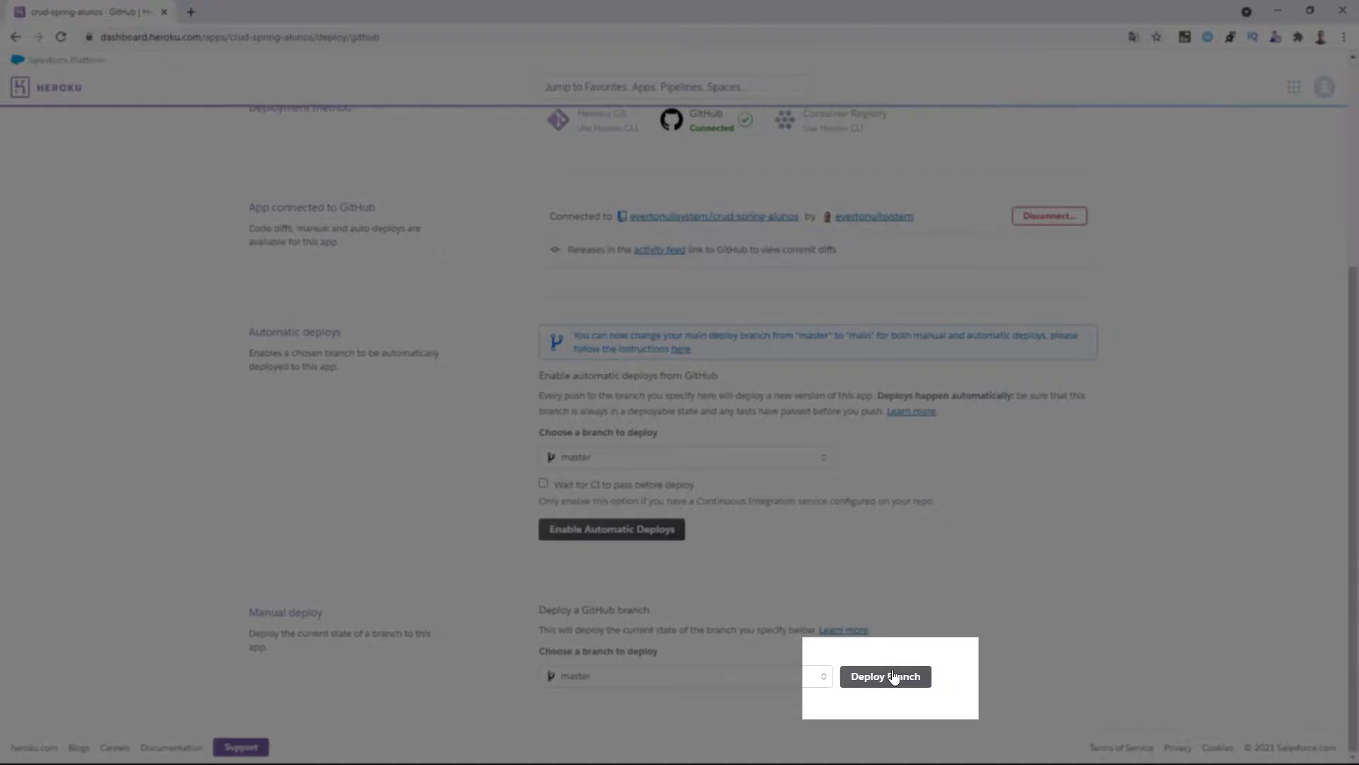
left_click(897, 678)
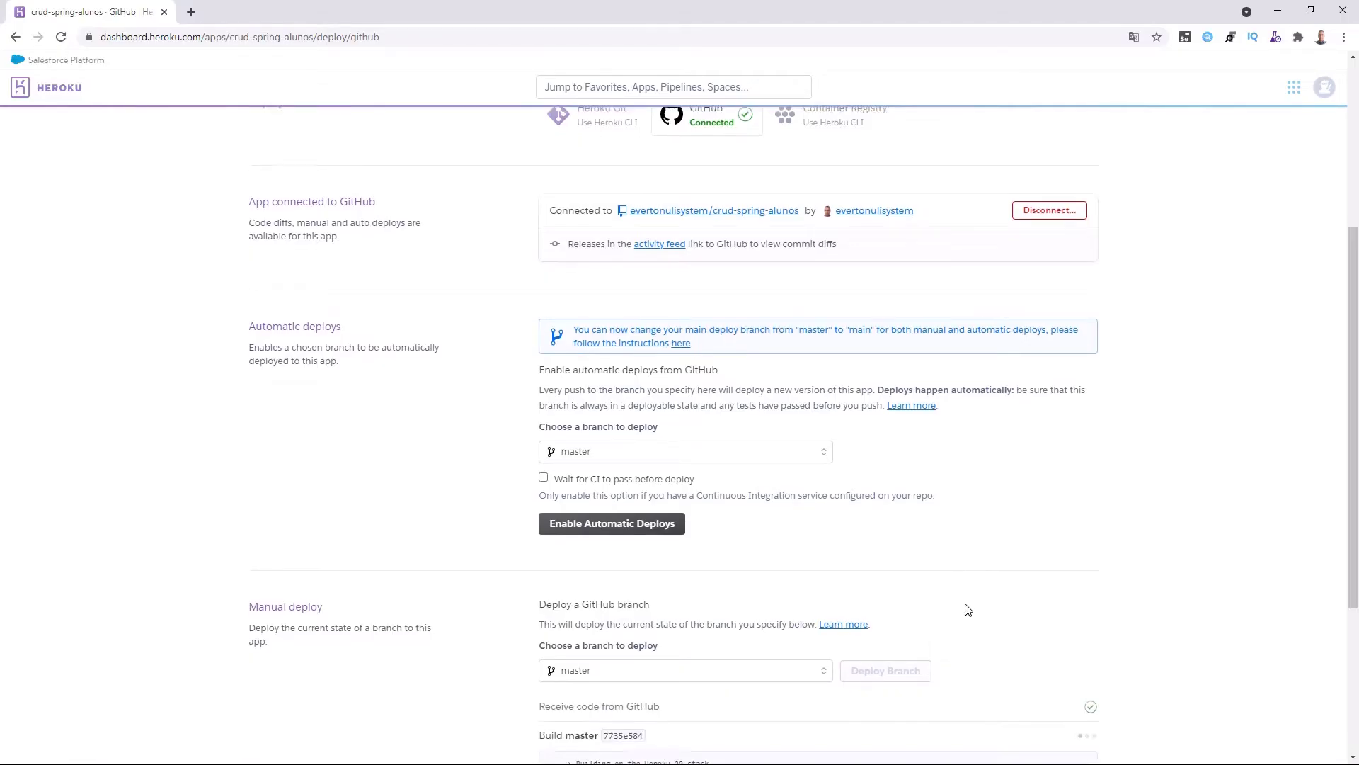
scroll(967, 595, "down", 4)
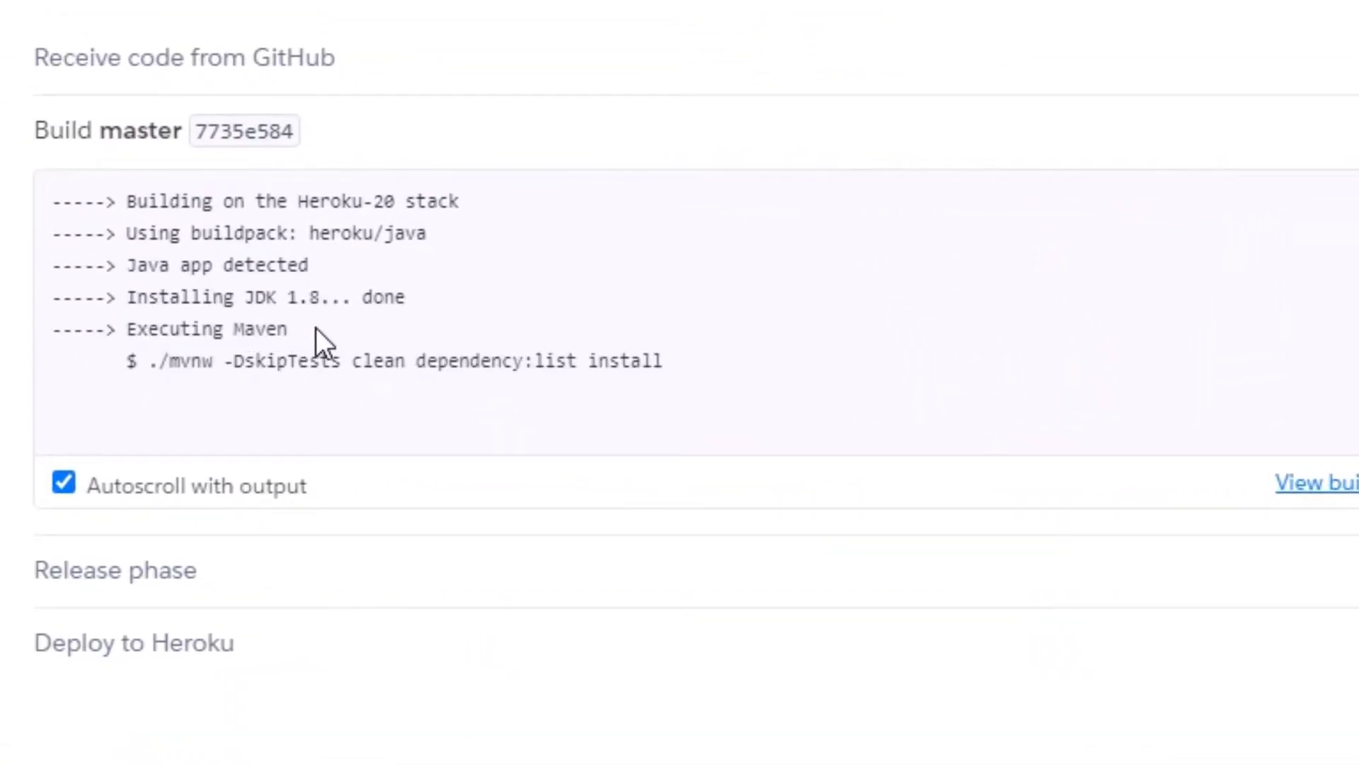
left_click_drag(289, 296, 354, 328)
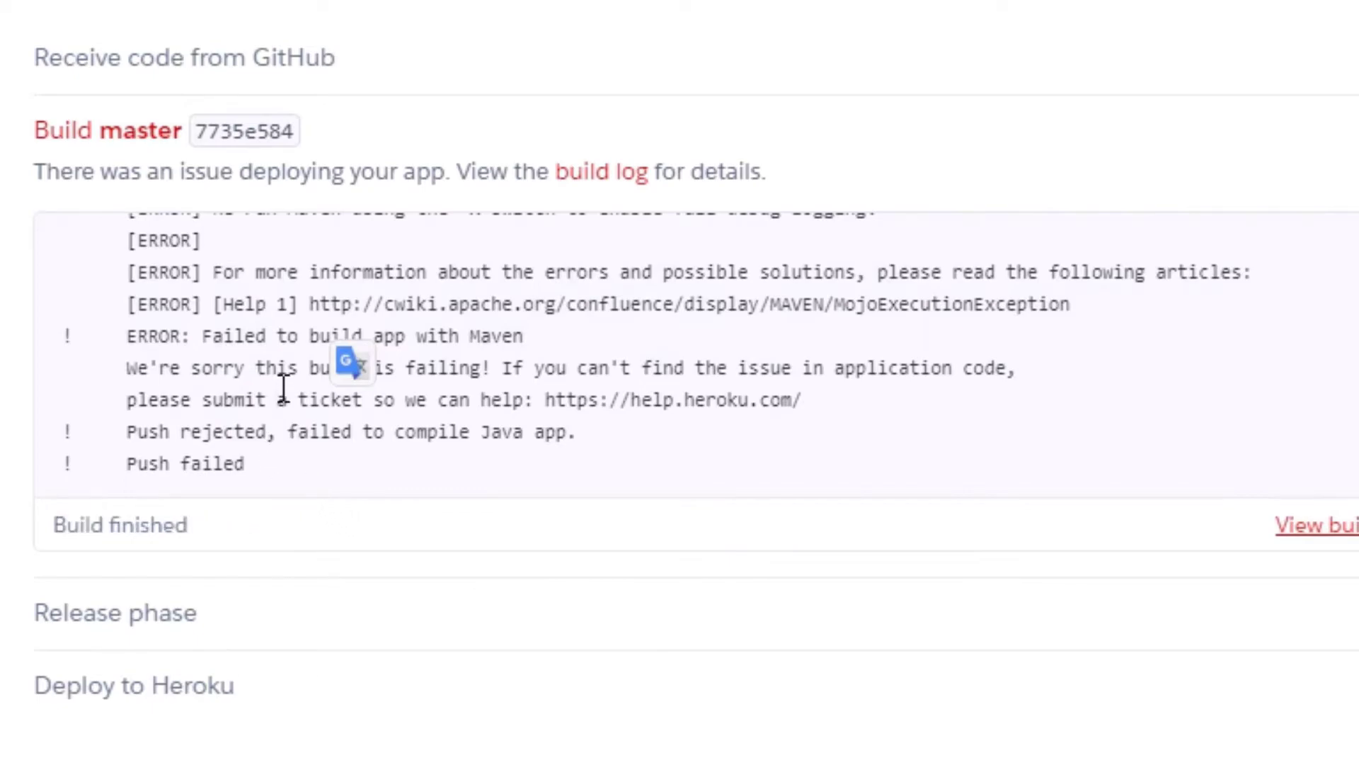
left_click_drag(193, 336, 572, 342)
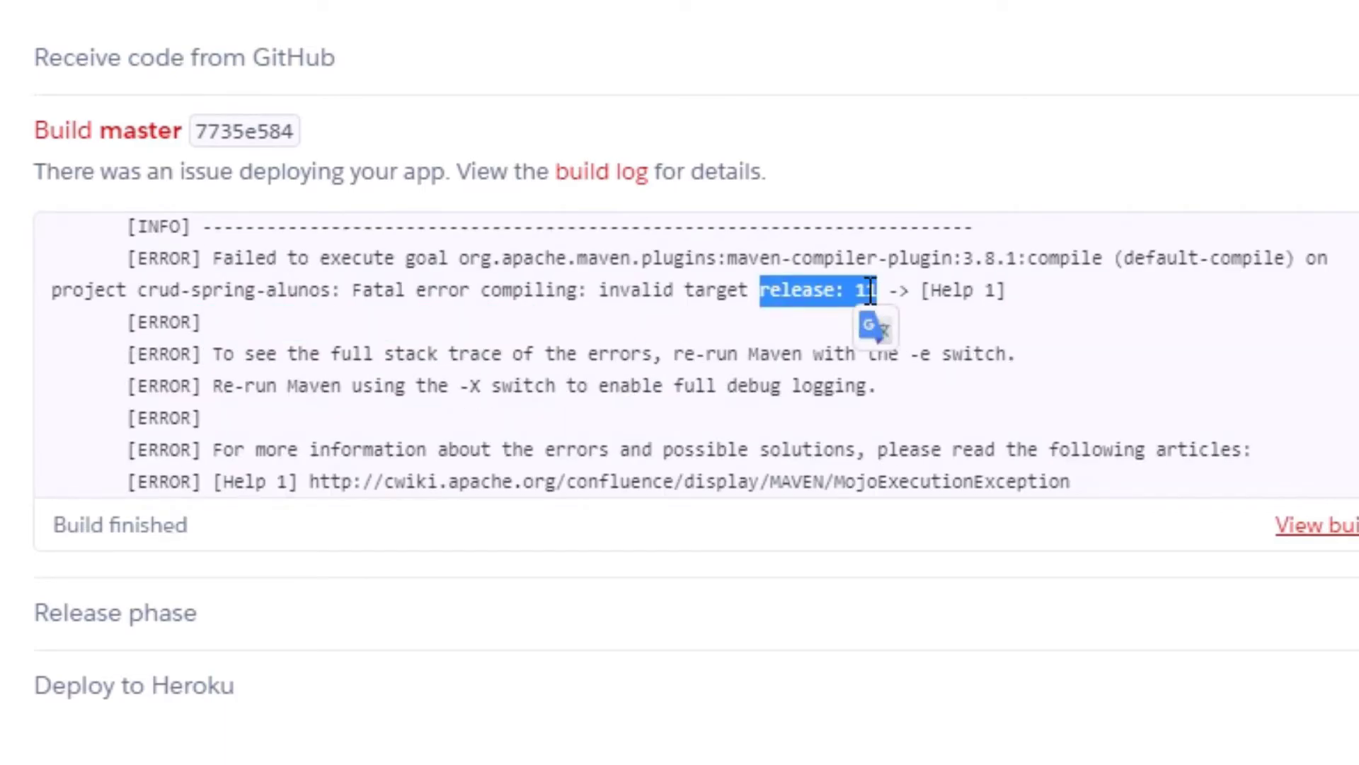
left_click(822, 291)
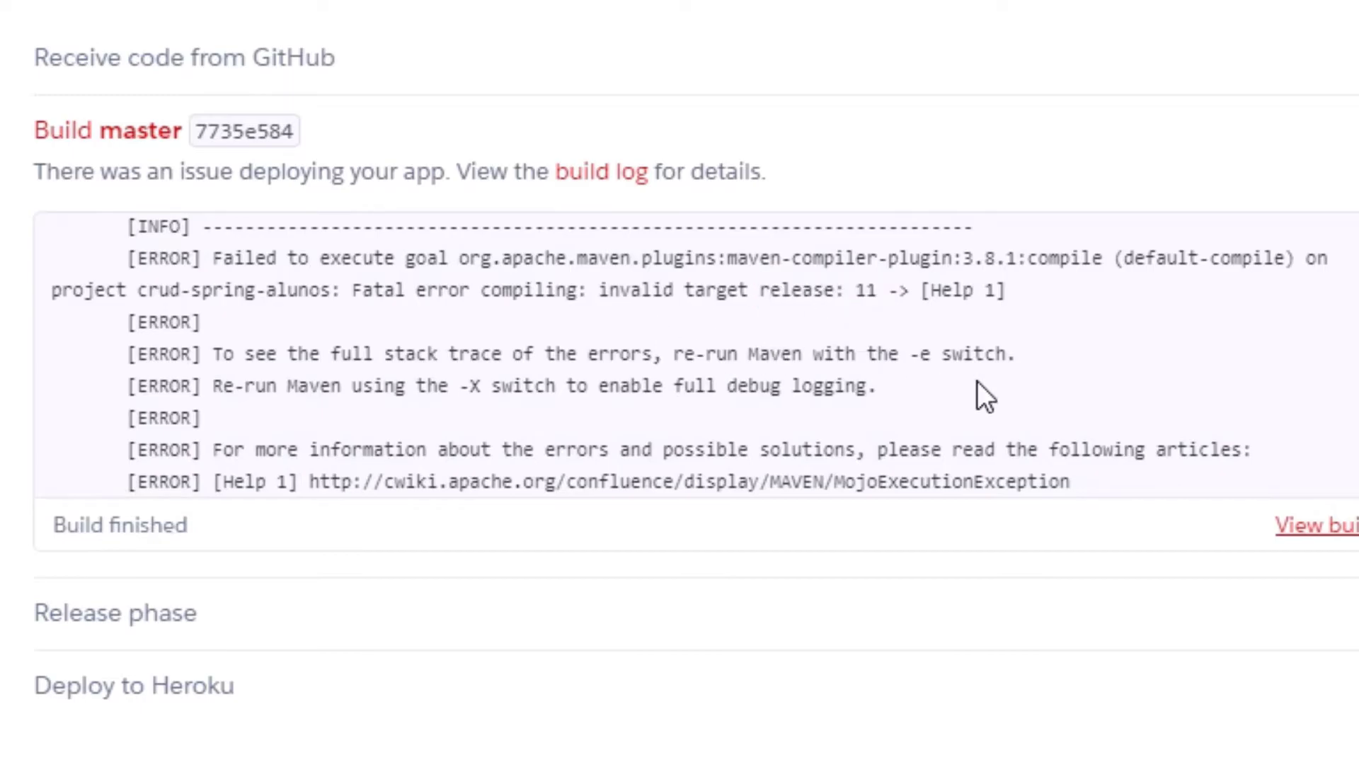
scroll(698, 354, "up", 15)
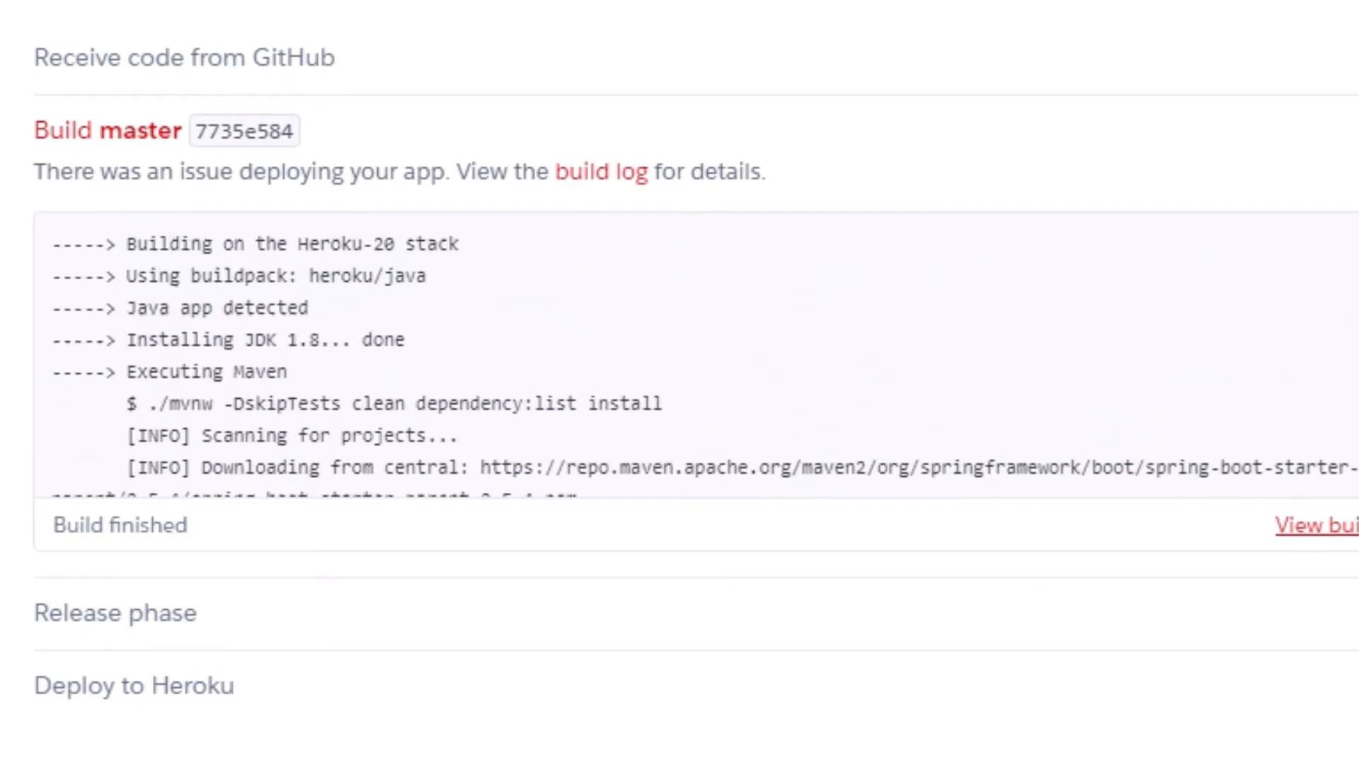
left_click_drag(245, 339, 405, 340)
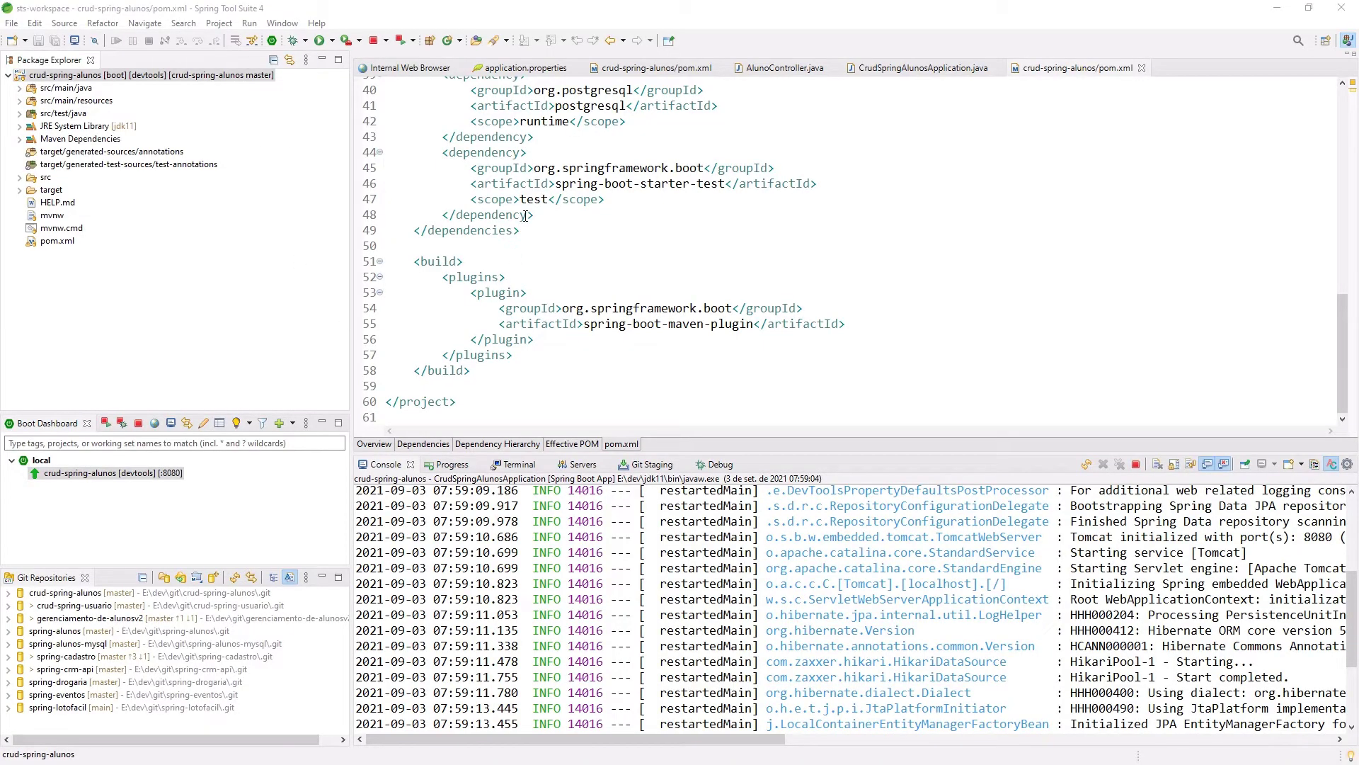
scroll(524, 216, "up", 5)
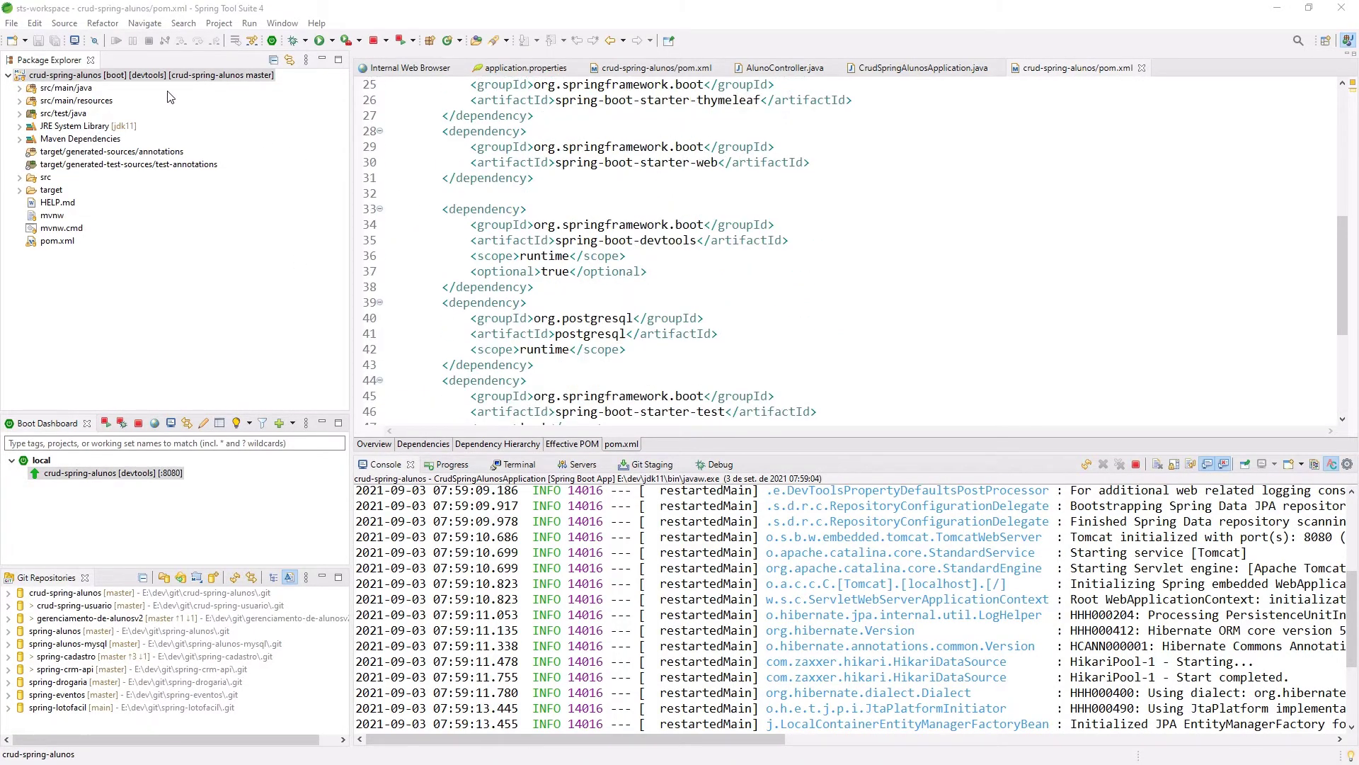
Create a new file named system.properties at the crud-spring-alunos project root.
right_click(106, 80)
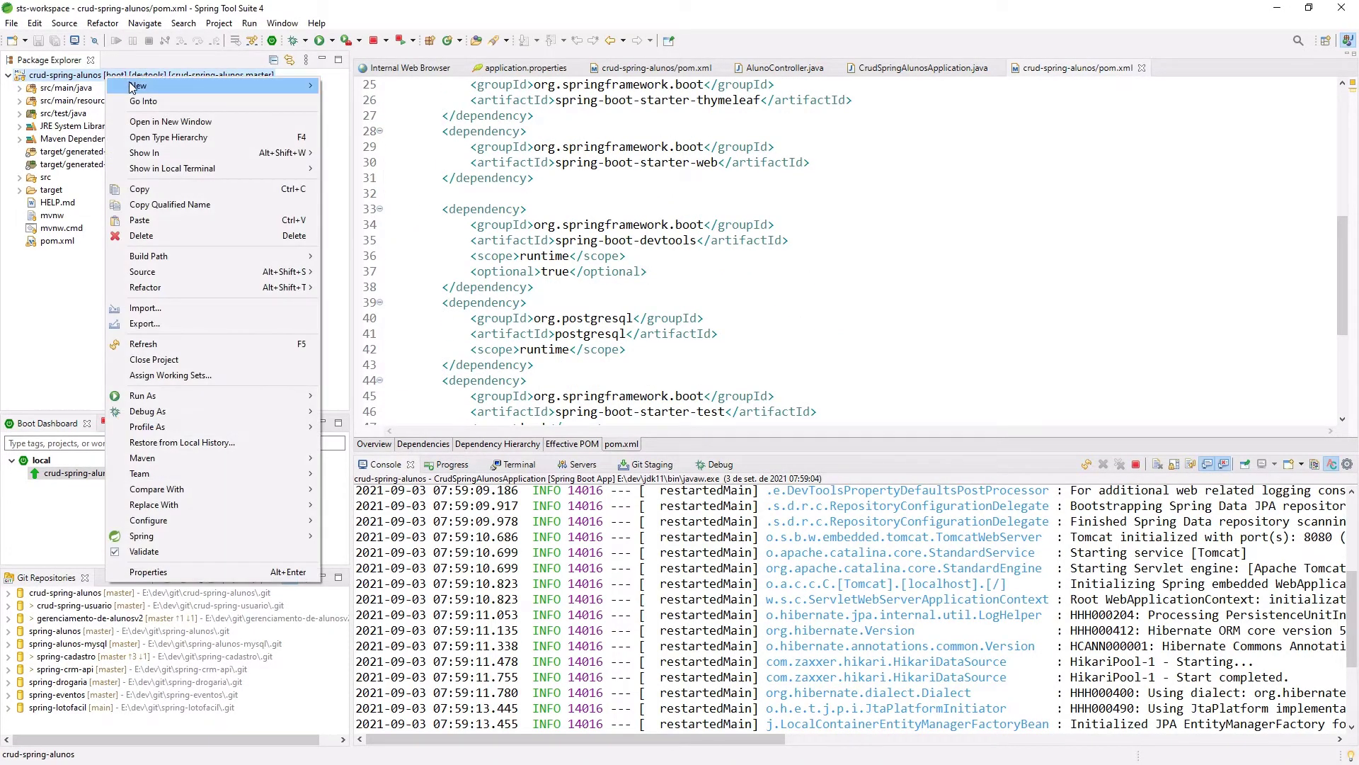
mouse_move(283, 86)
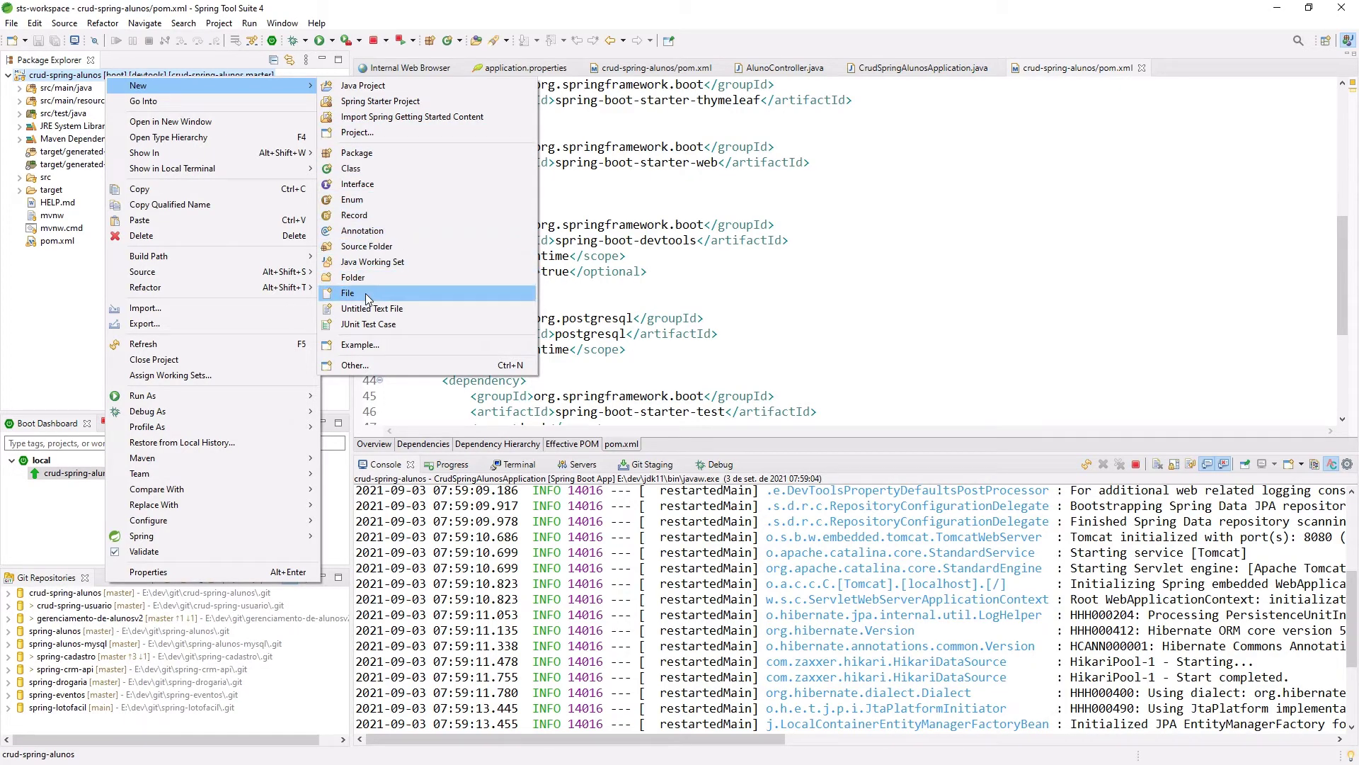
left_click(361, 292)
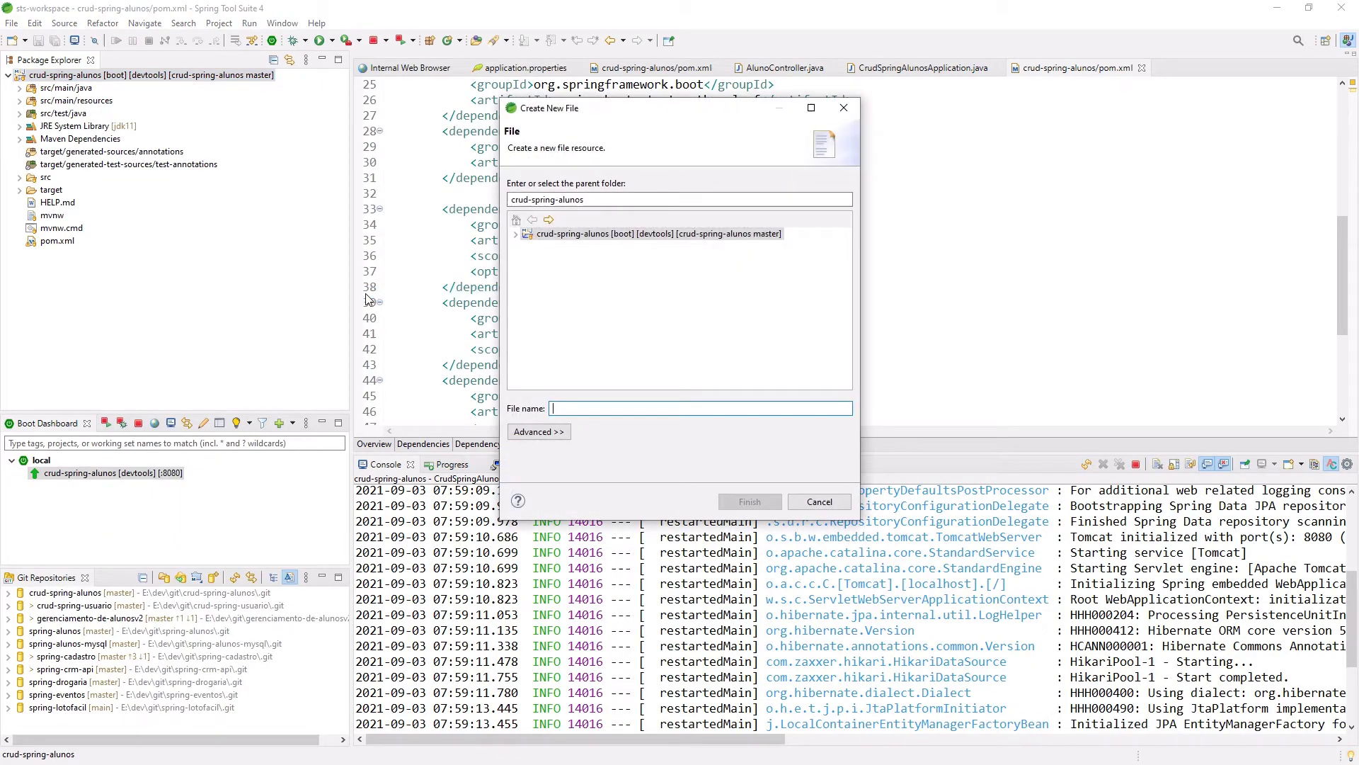
type("system")
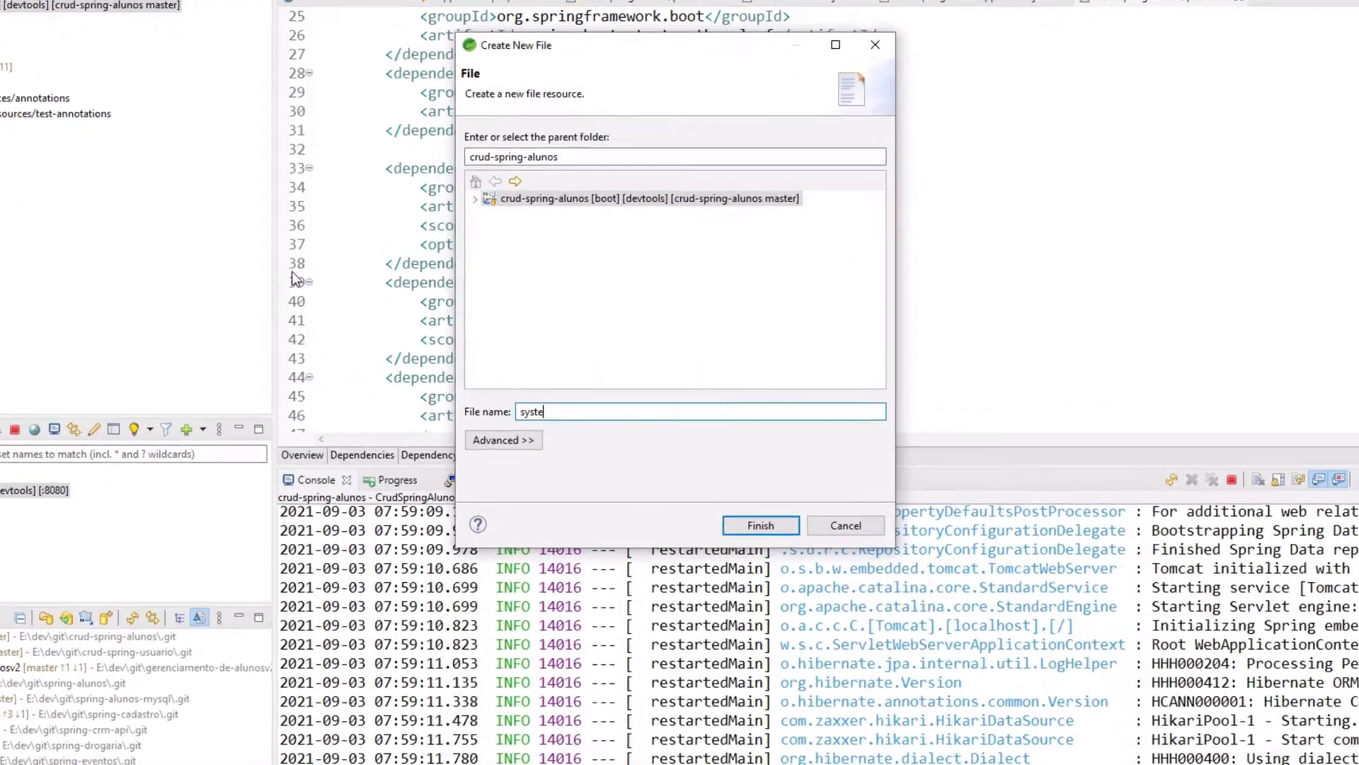
type(".pro")
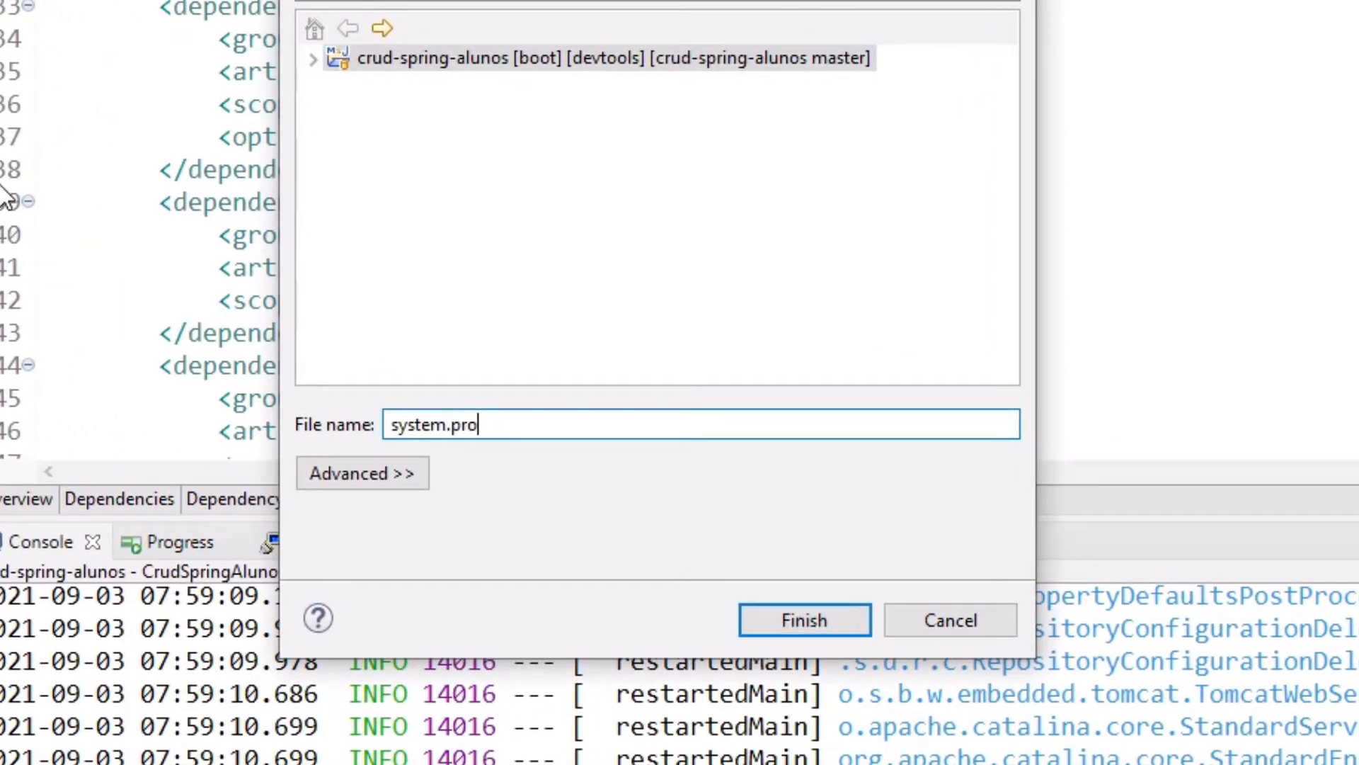
type("perties")
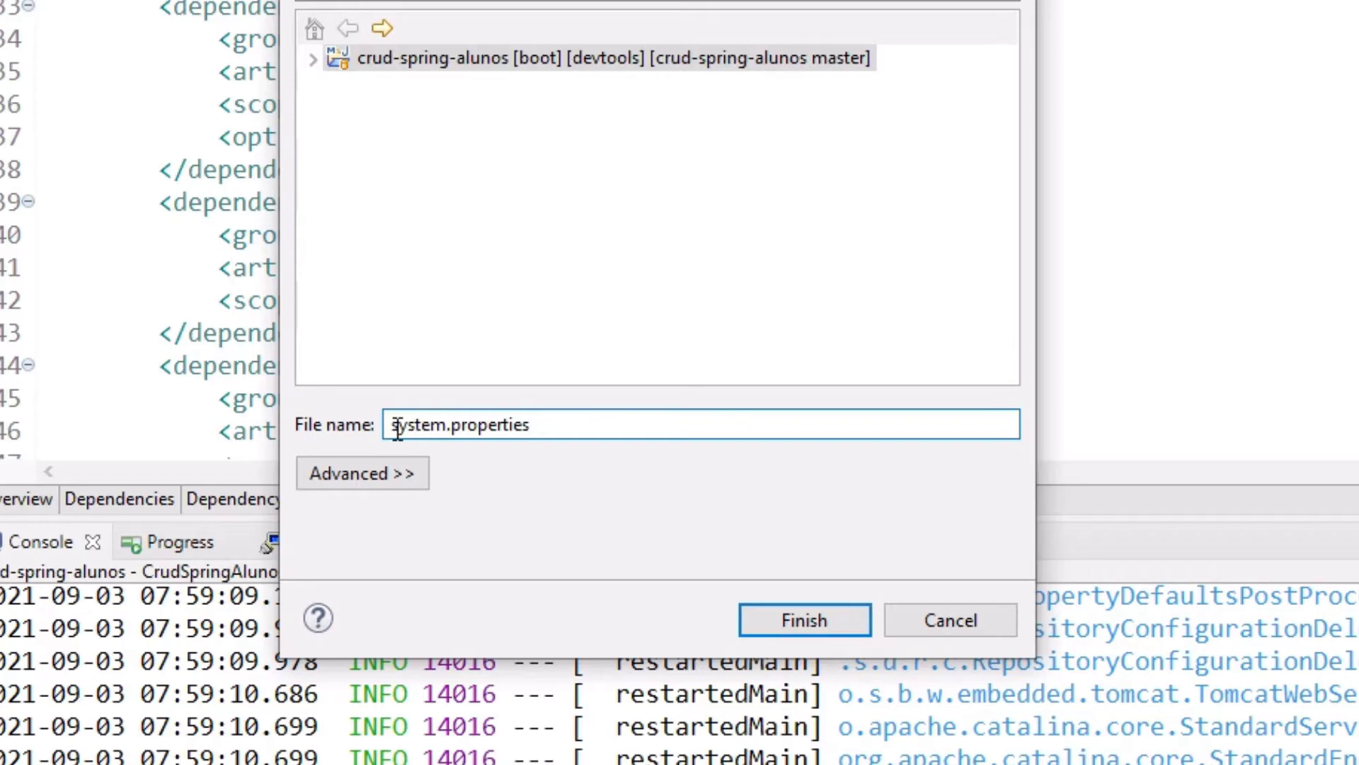
left_click_drag(398, 430, 659, 442)
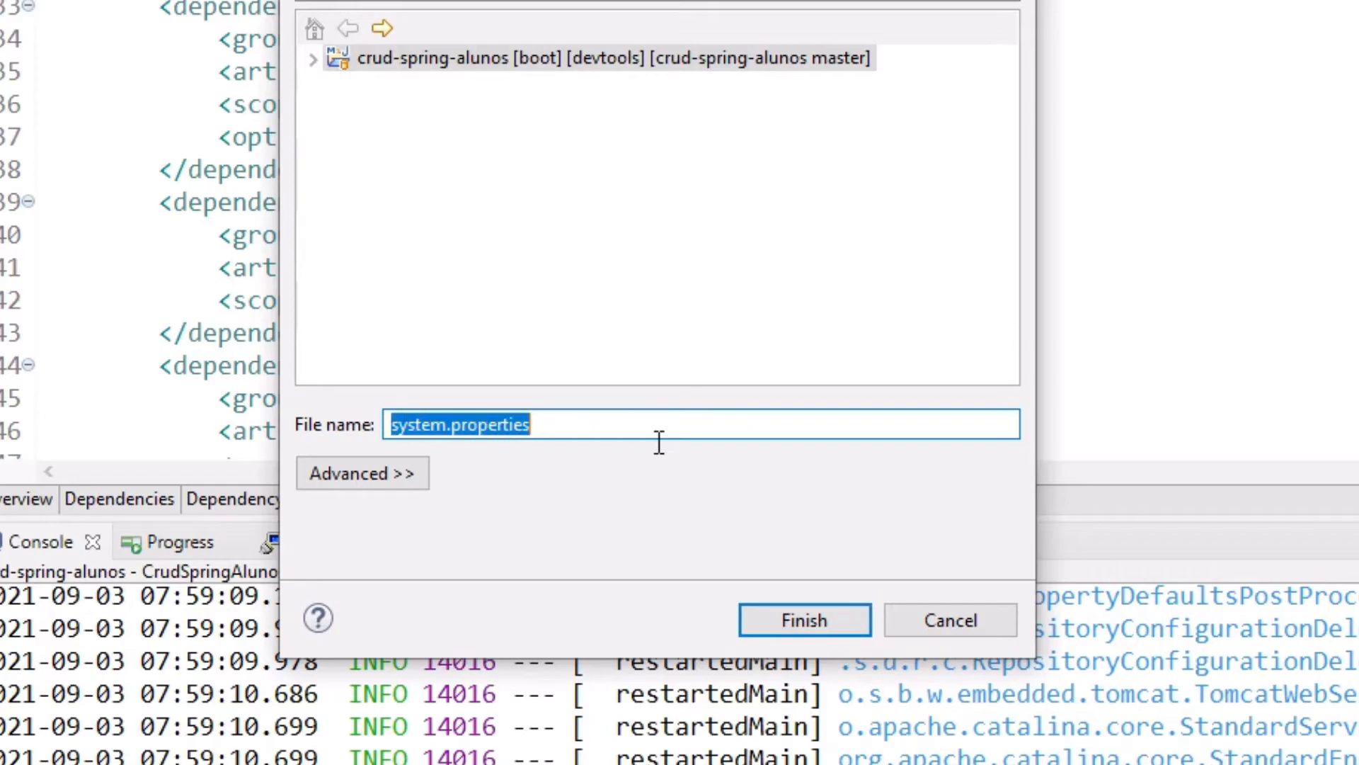
left_click(813, 616)
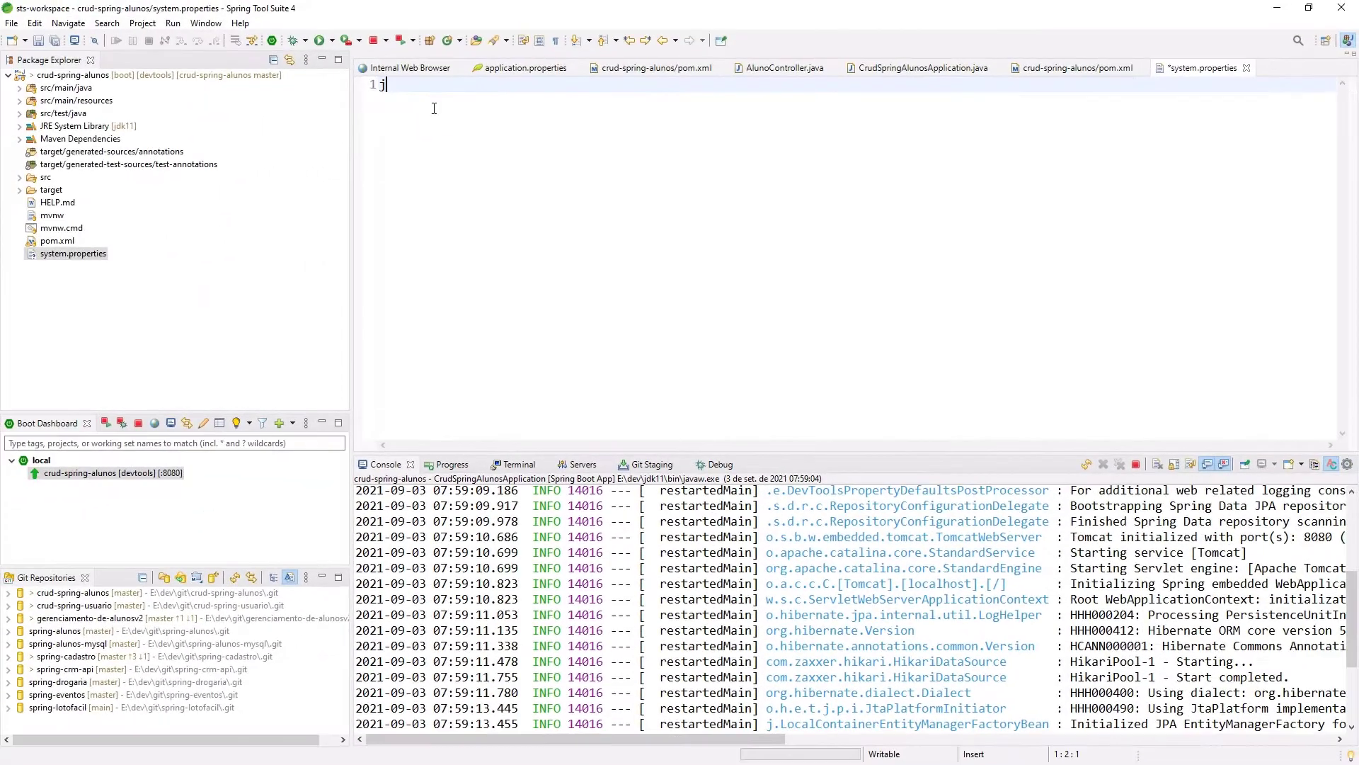
Write java.runtime.version=11 into system.properties, save it, and refresh the project.
type("java.")
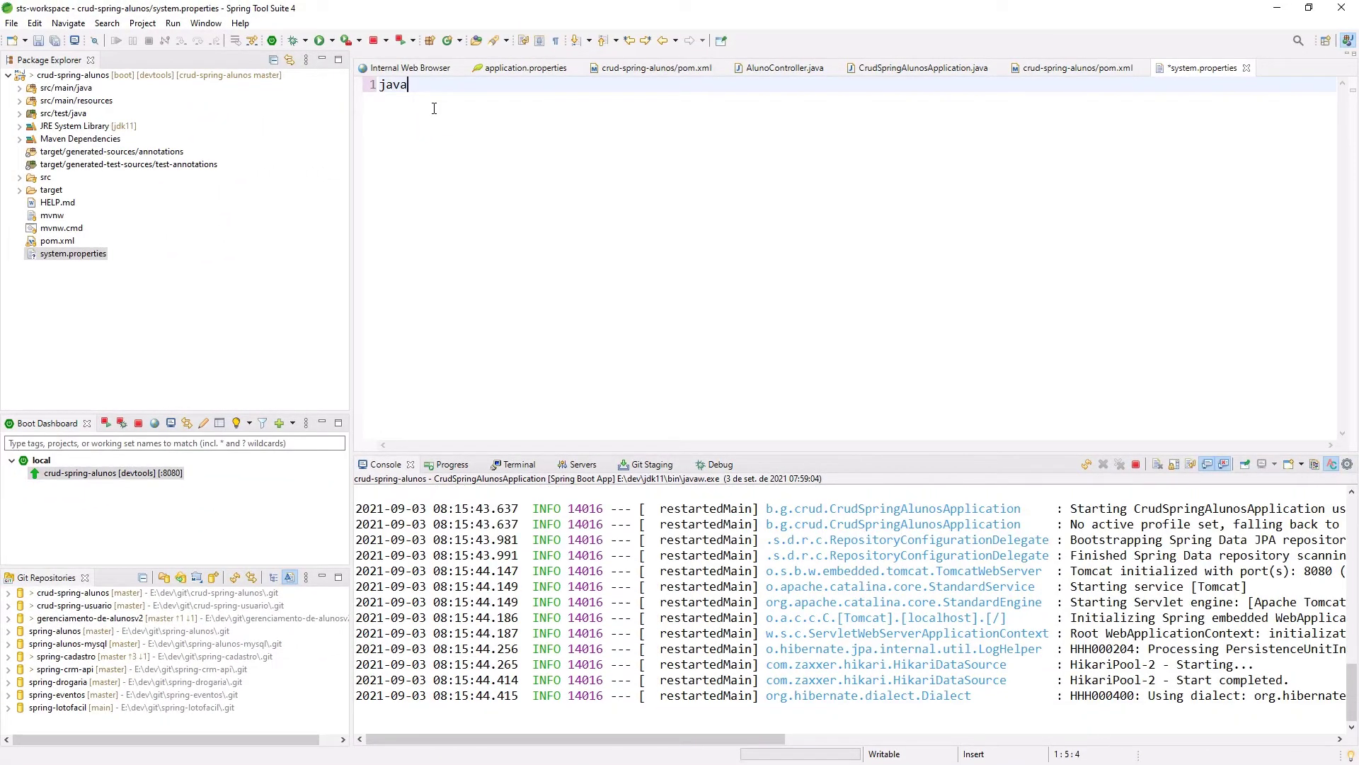
type("runtime.version=11")
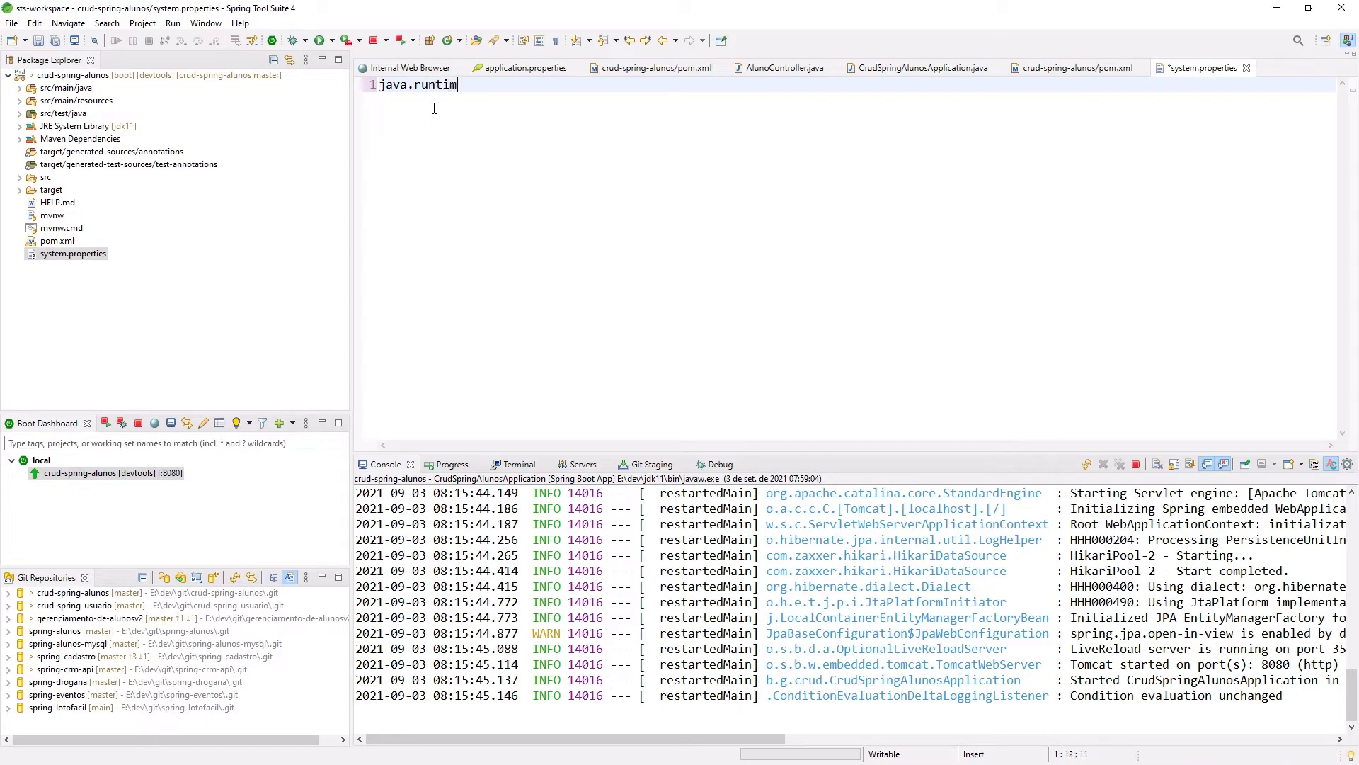
key("ctrl+a")
left_click(55, 42)
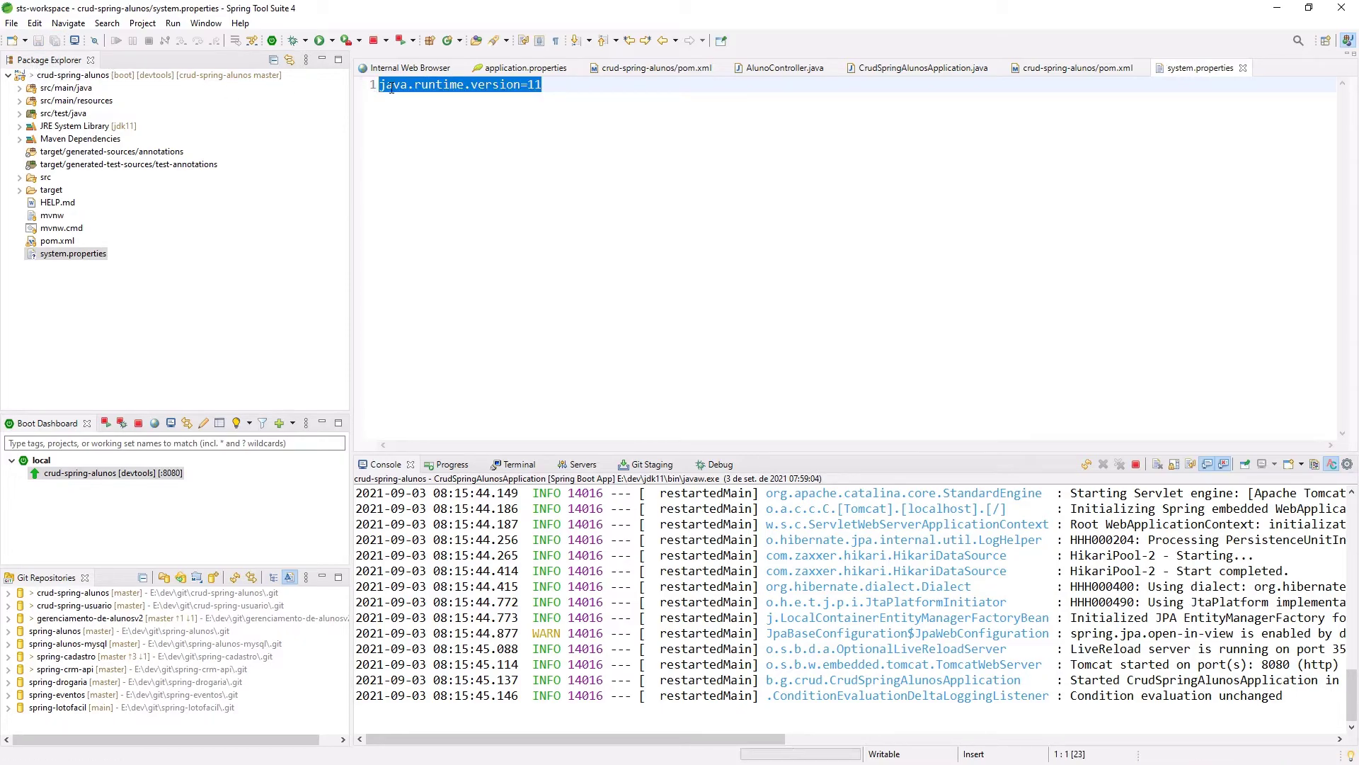
right_click(114, 82)
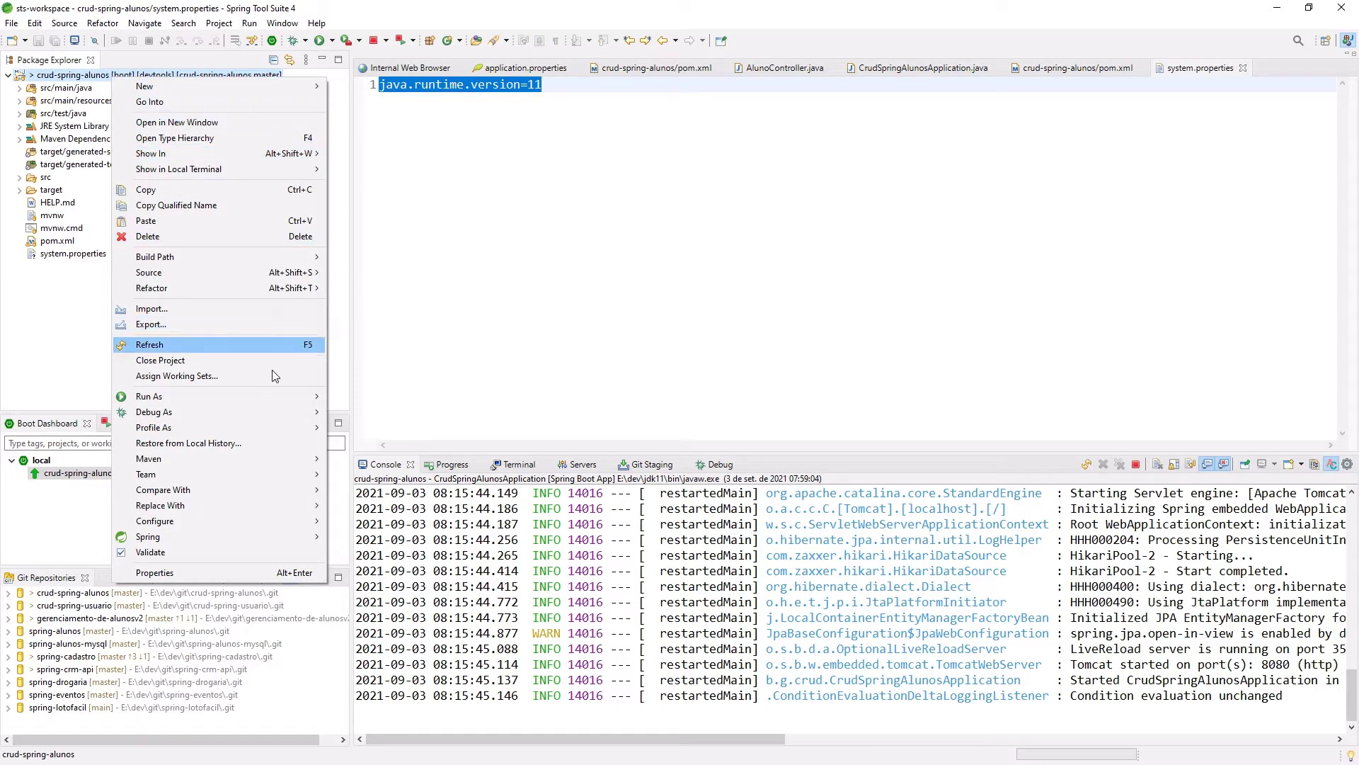
left_click(381, 383)
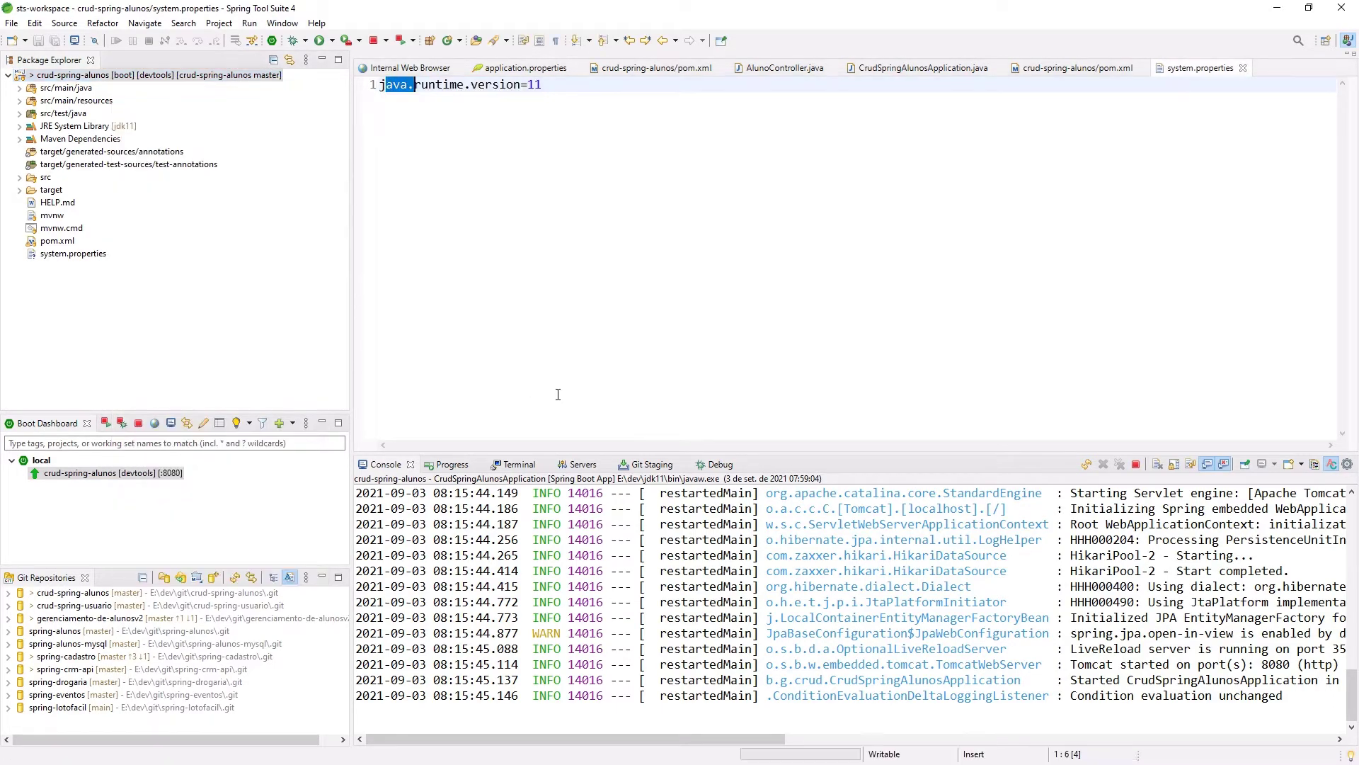
Stage system.properties and commit it with the message 'Ajuste da versao do JDK'.
left_click(652, 465)
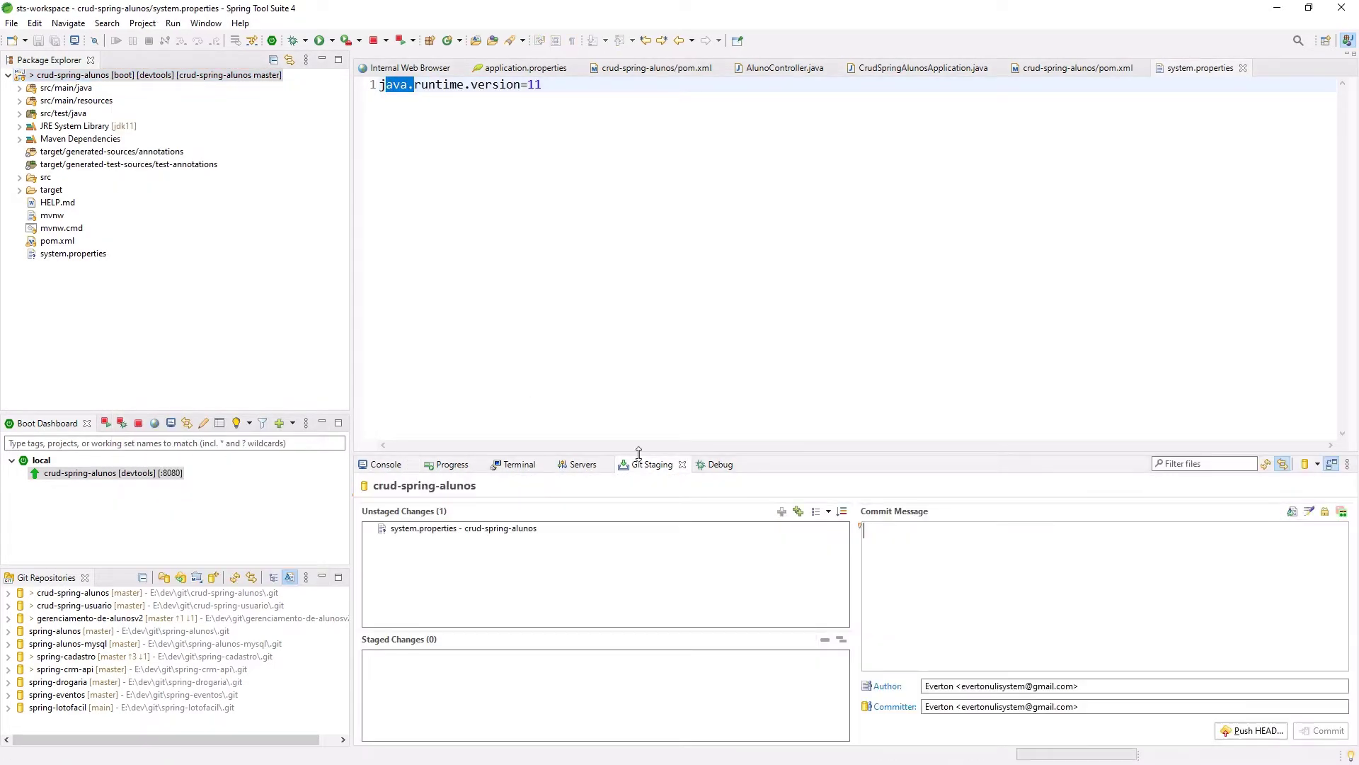
left_click(462, 536)
left_click(783, 512)
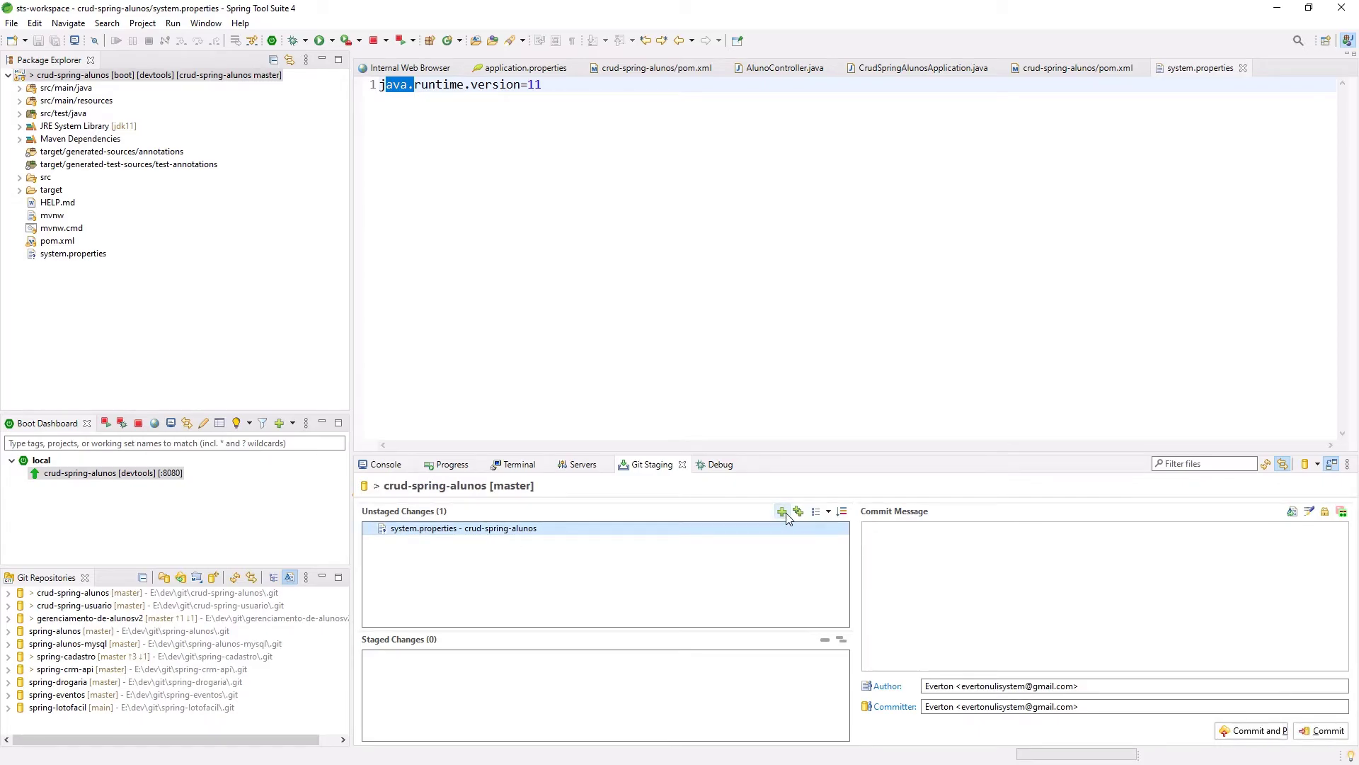
left_click(901, 568)
type("Ajuste da versao do JDK")
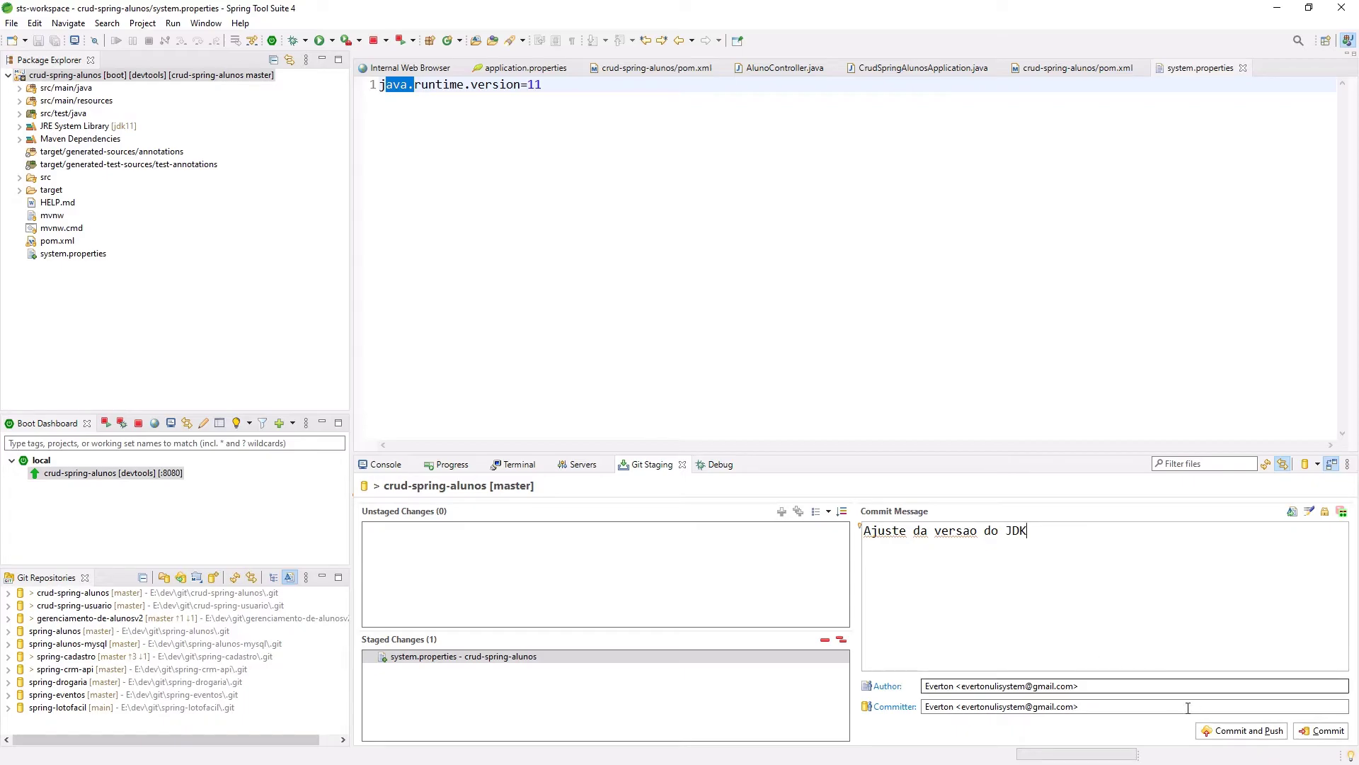
left_click(1248, 730)
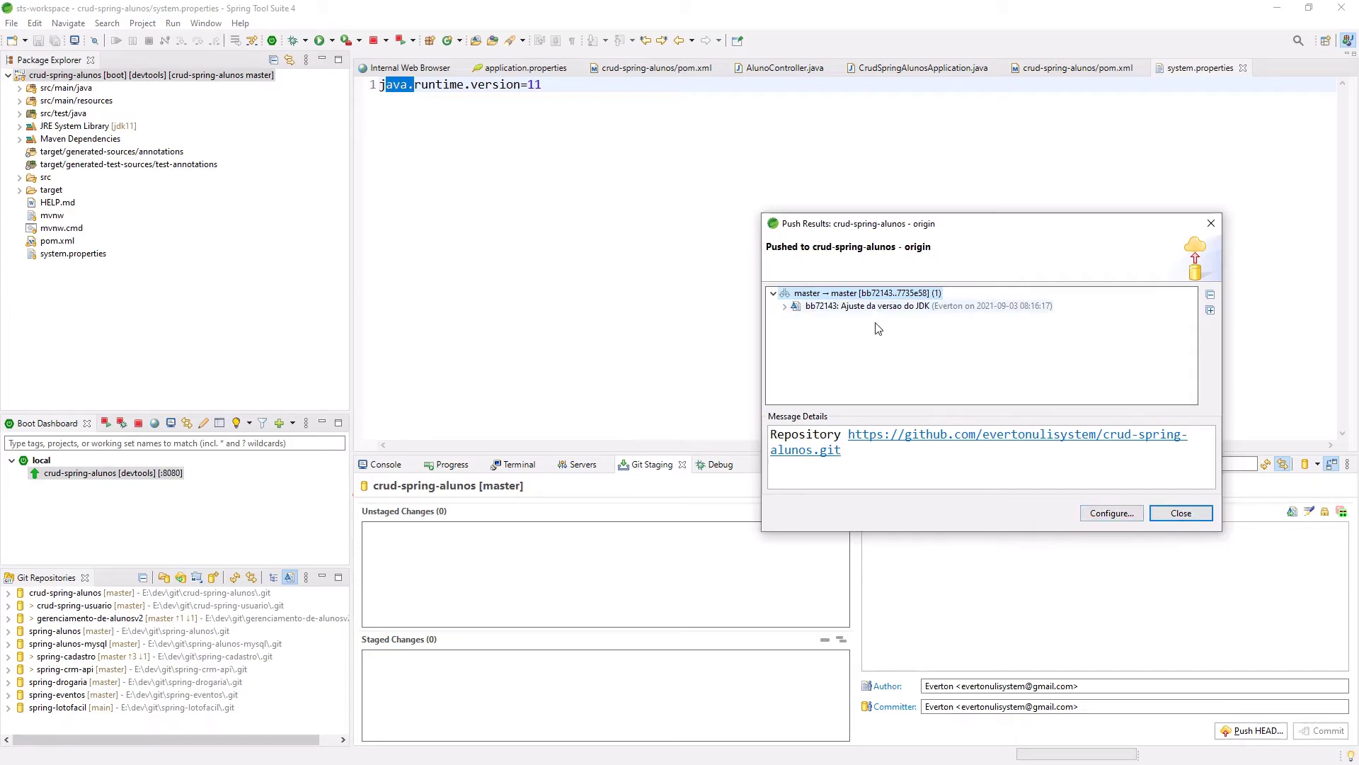
Push master to the crud-spring-alunos GitHub repository and open the repository page.
left_click(1174, 511)
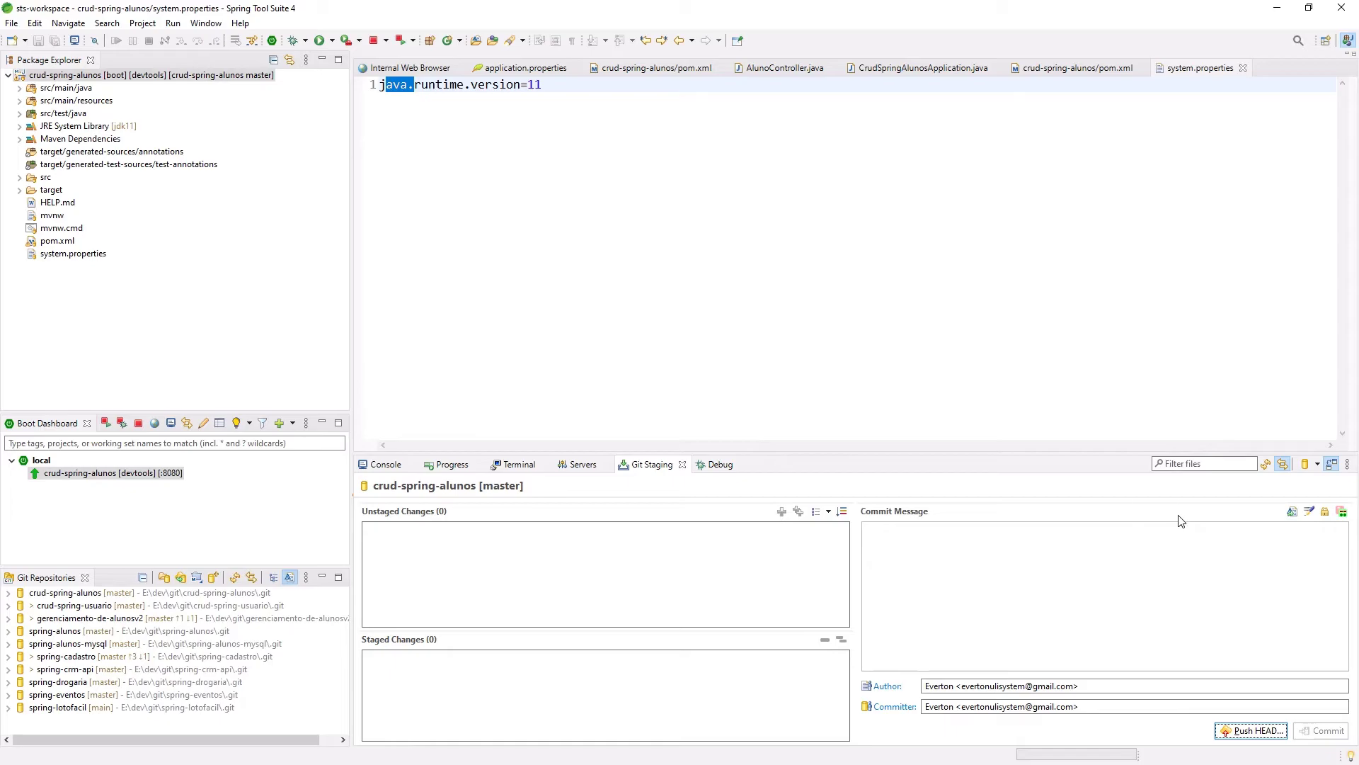
left_click(1251, 730)
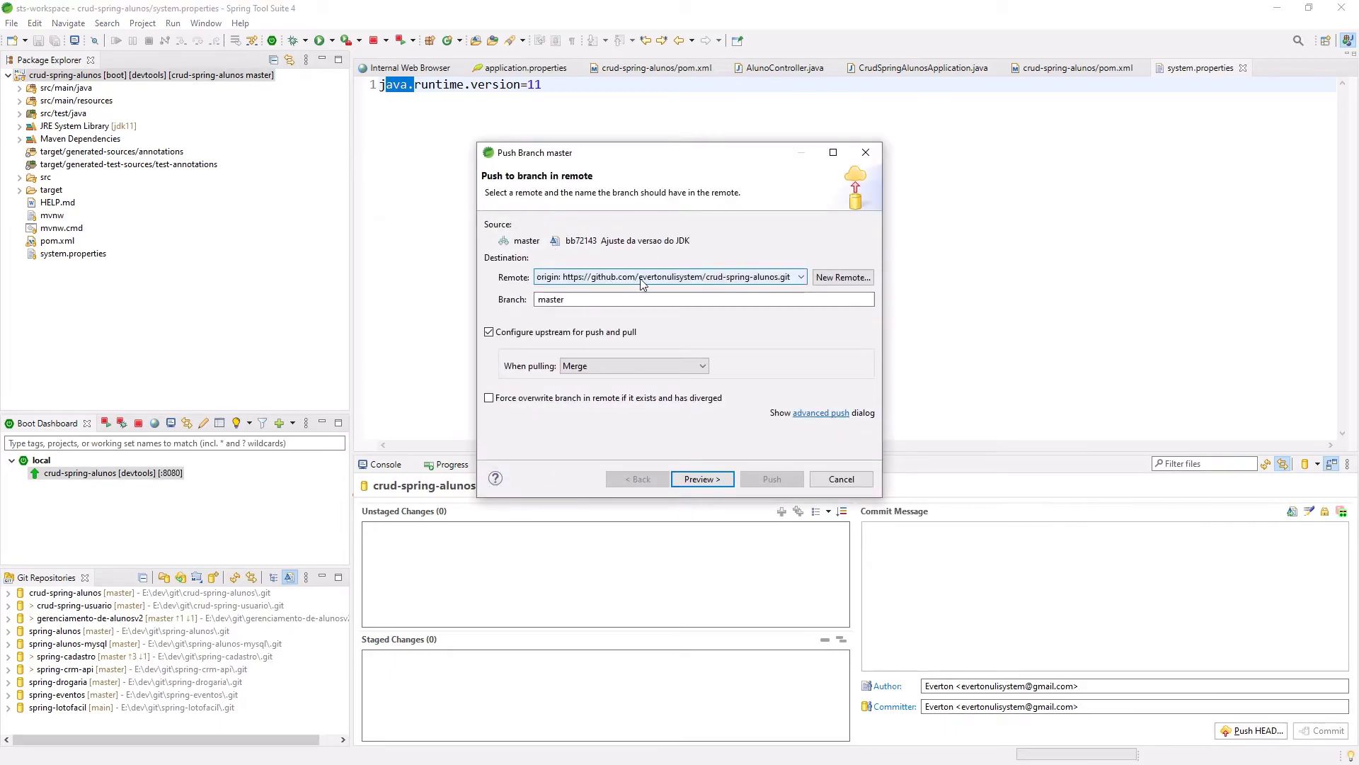
key("Return")
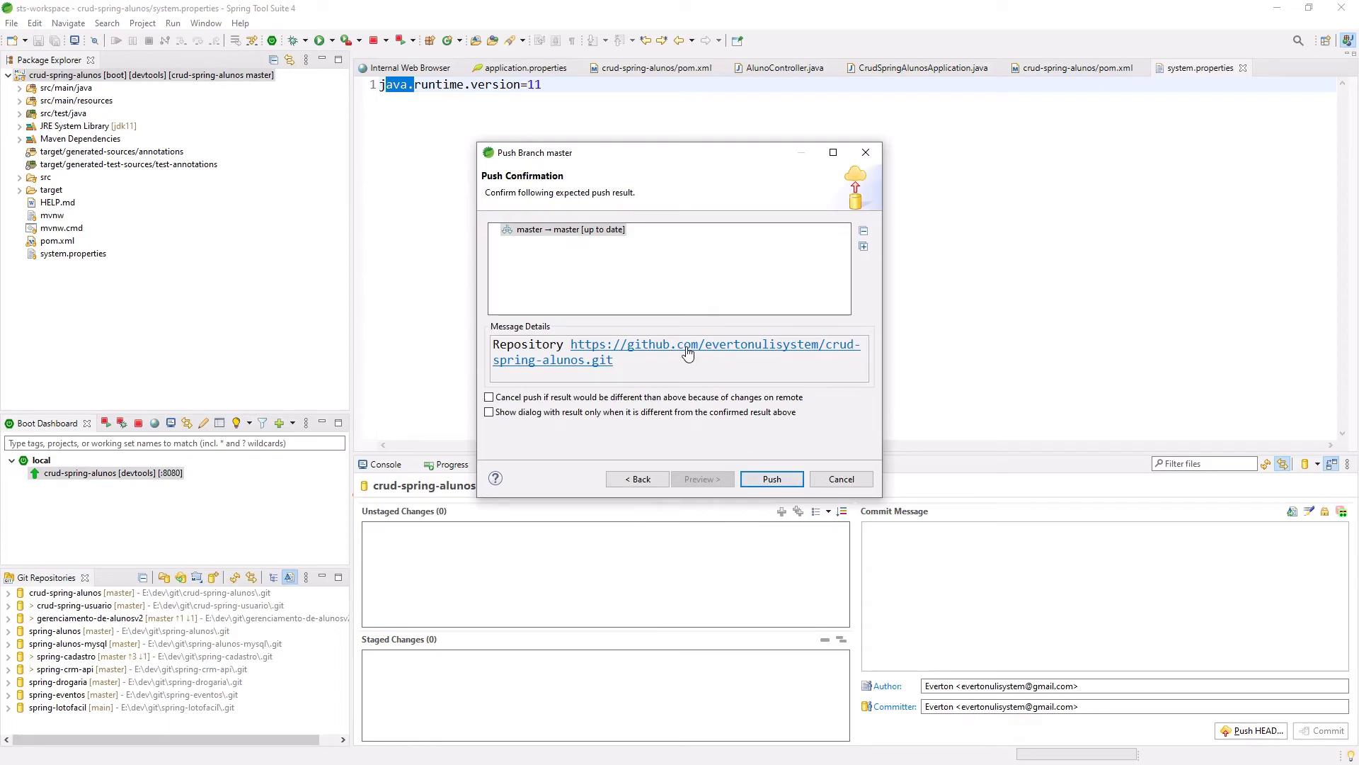
left_click(687, 352)
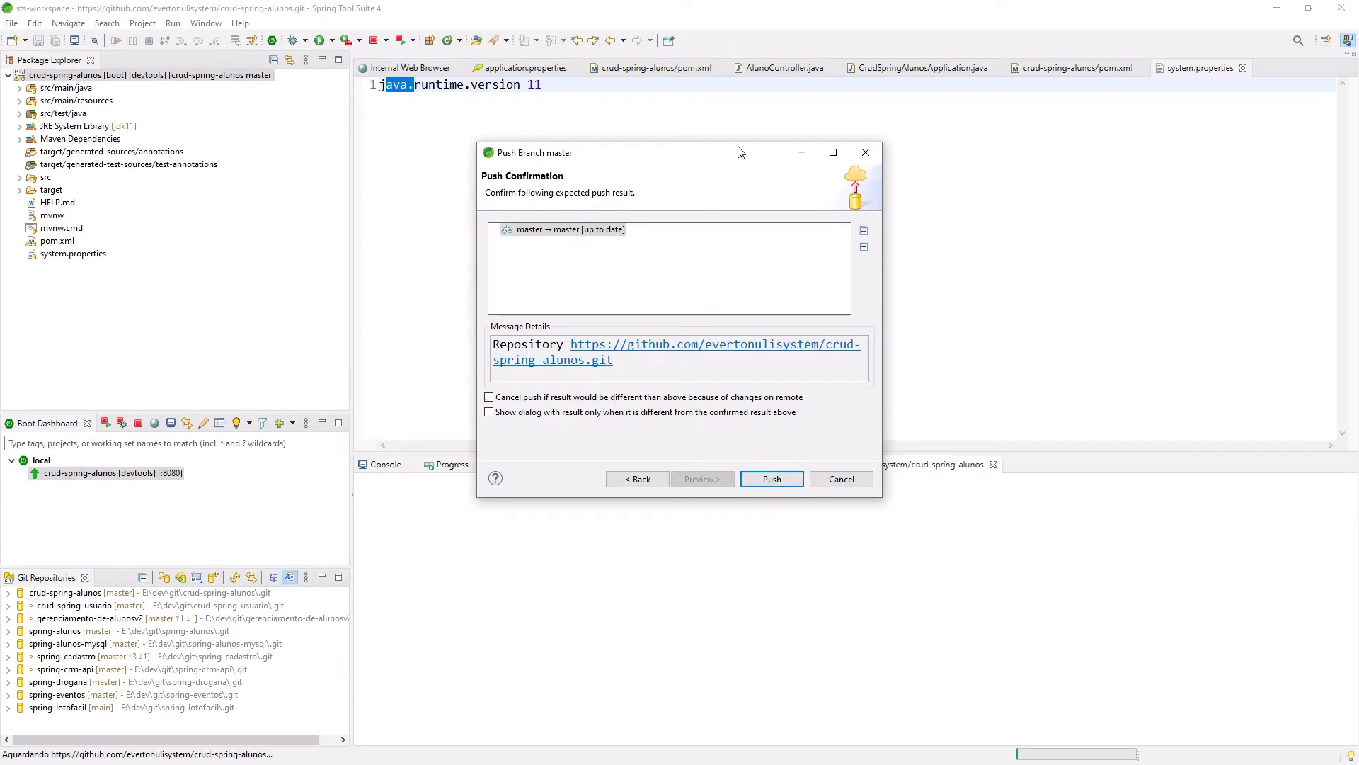
left_click_drag(733, 148, 749, 68)
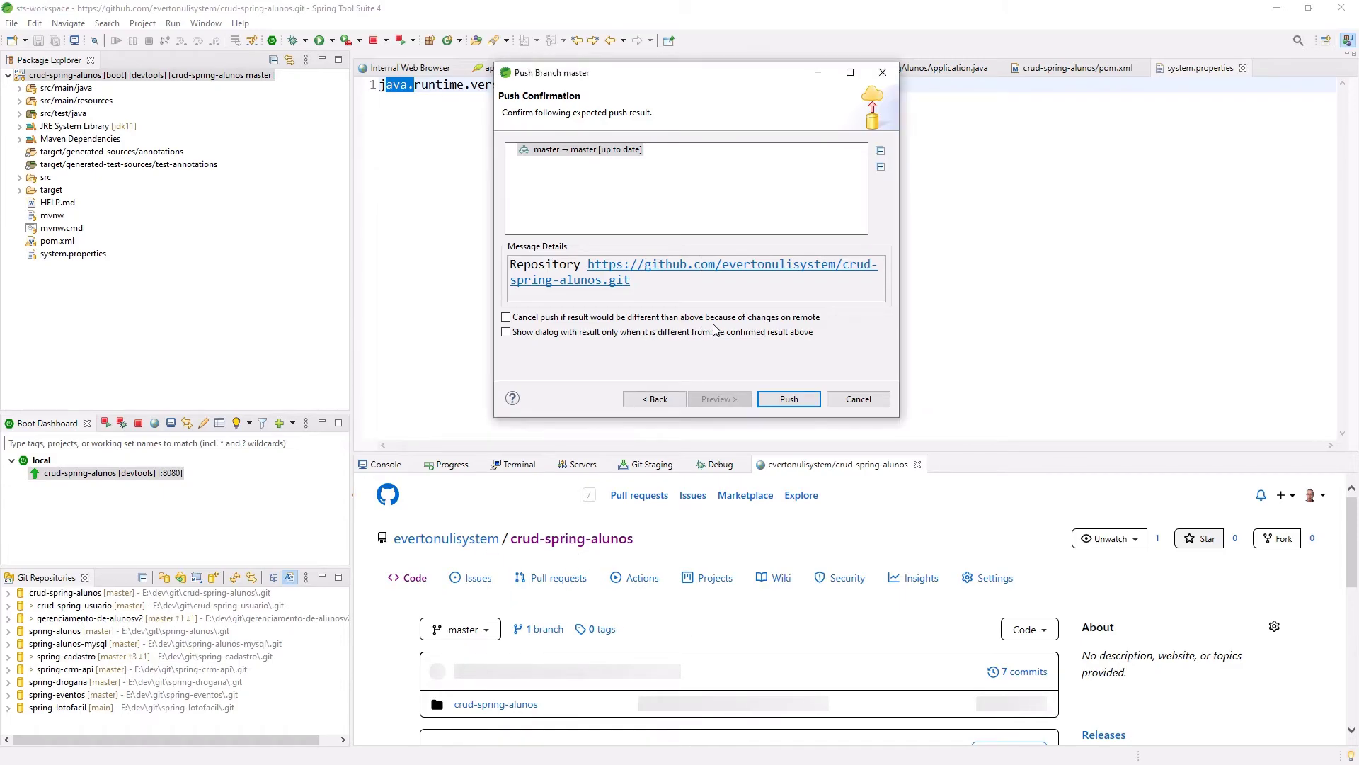
left_click(788, 399)
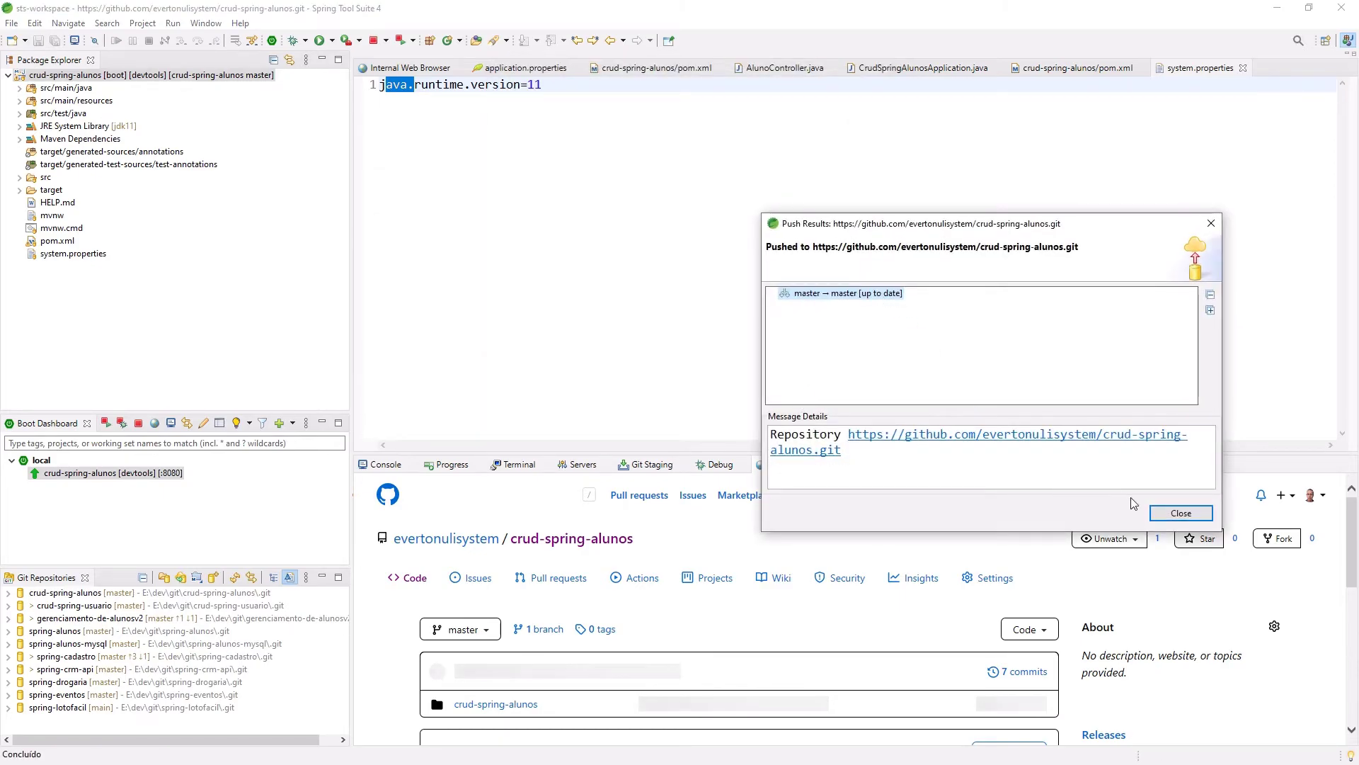
left_click(1191, 514)
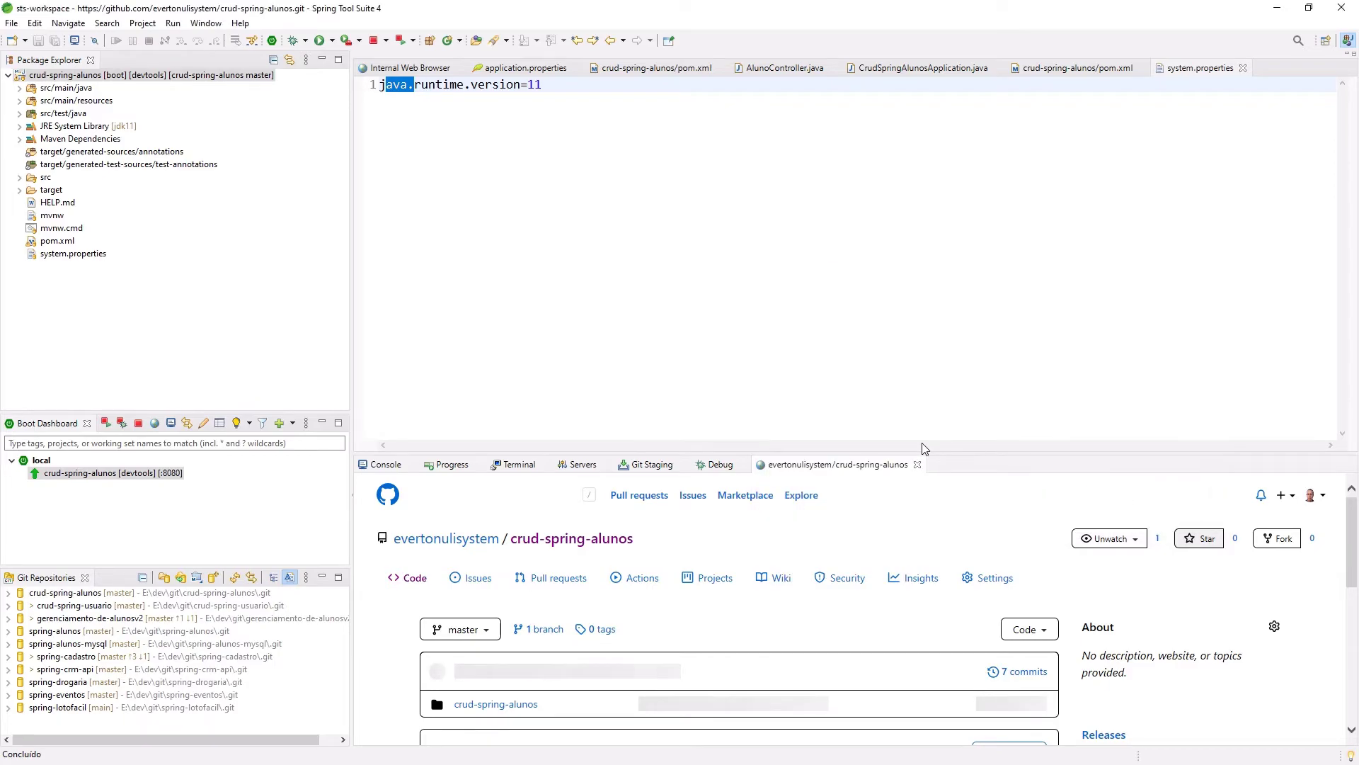
left_click_drag(934, 451, 935, 289)
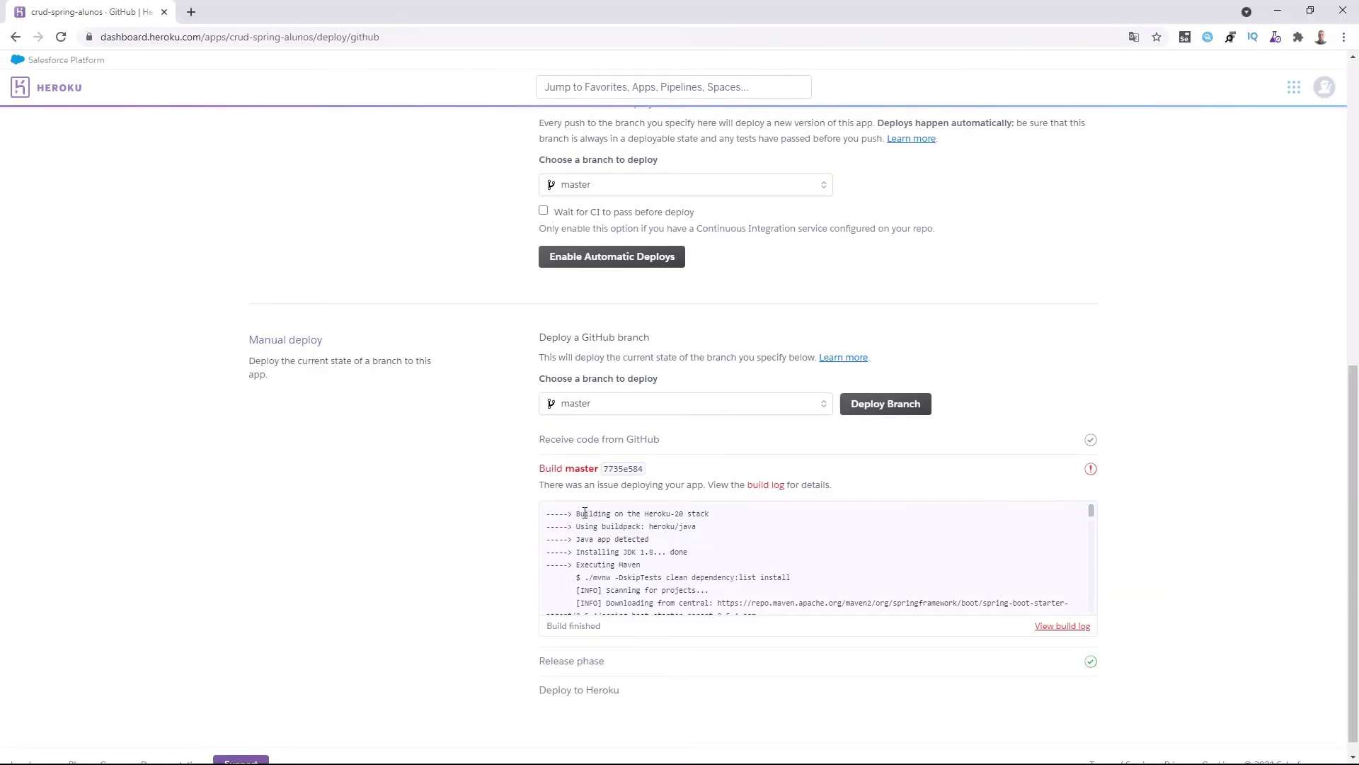
left_click_drag(585, 512, 623, 545)
Redeploy the master branch to Heroku and check the Java and JDK lines in the build log.
left_click(836, 531)
left_click(887, 405)
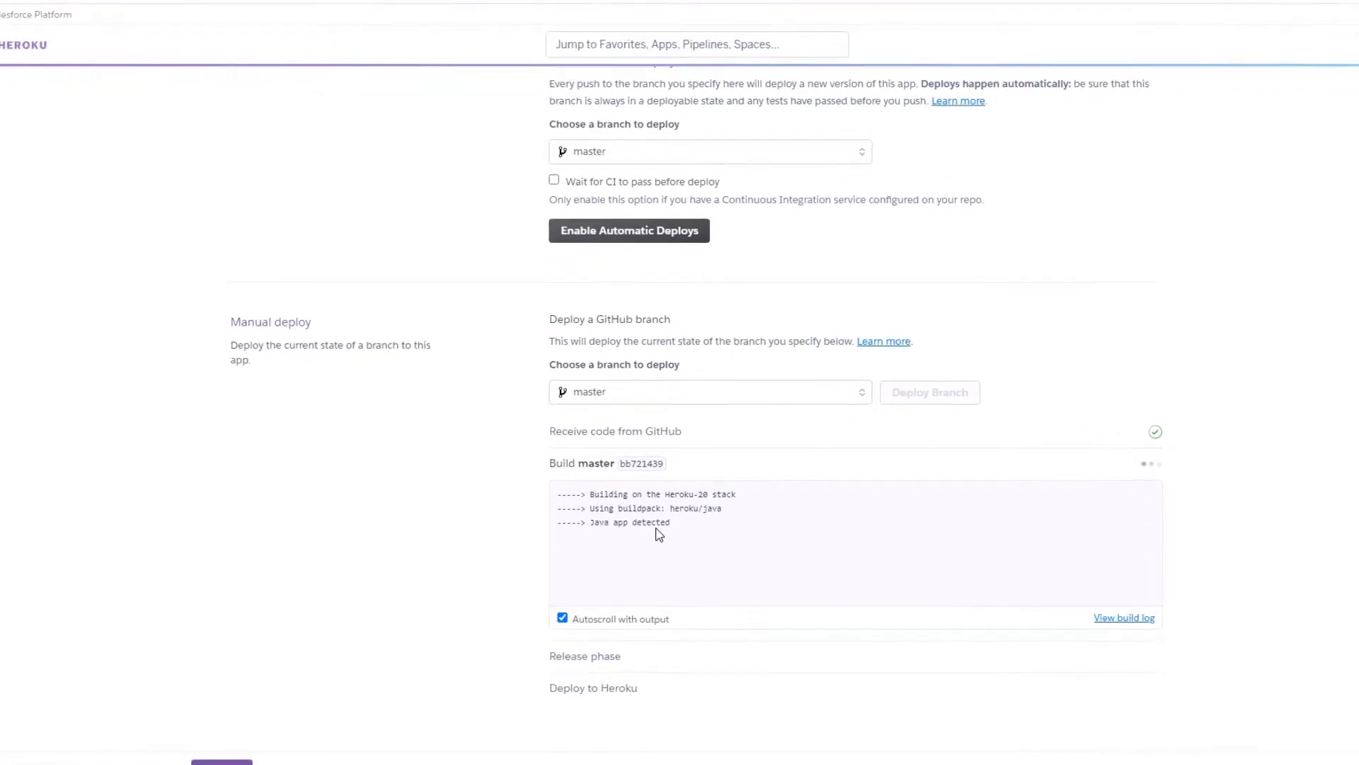
left_click_drag(577, 522, 648, 522)
left_click_drag(900, 556, 1016, 556)
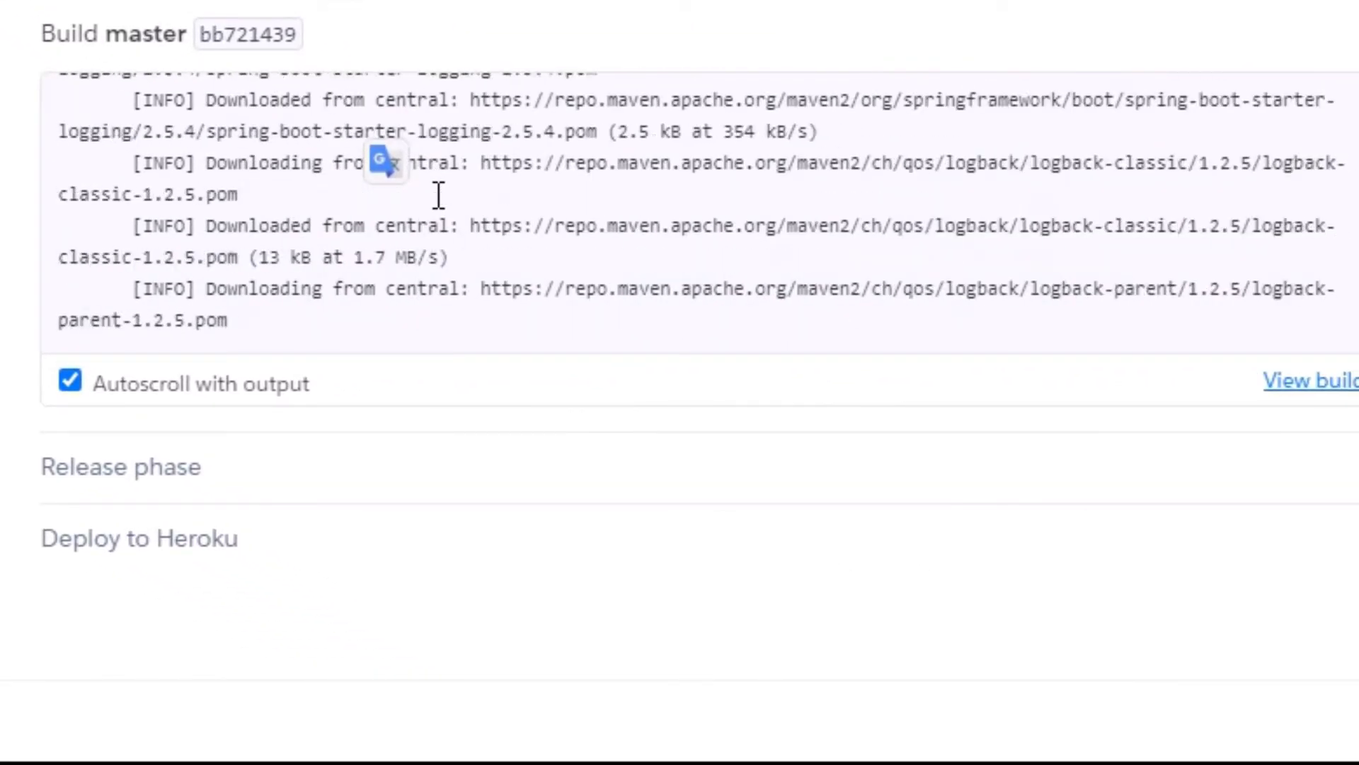
Confirm BUILD SUCCESS in the full build log, copy the deployed app URL, and open a new tab.
left_click(1344, 386)
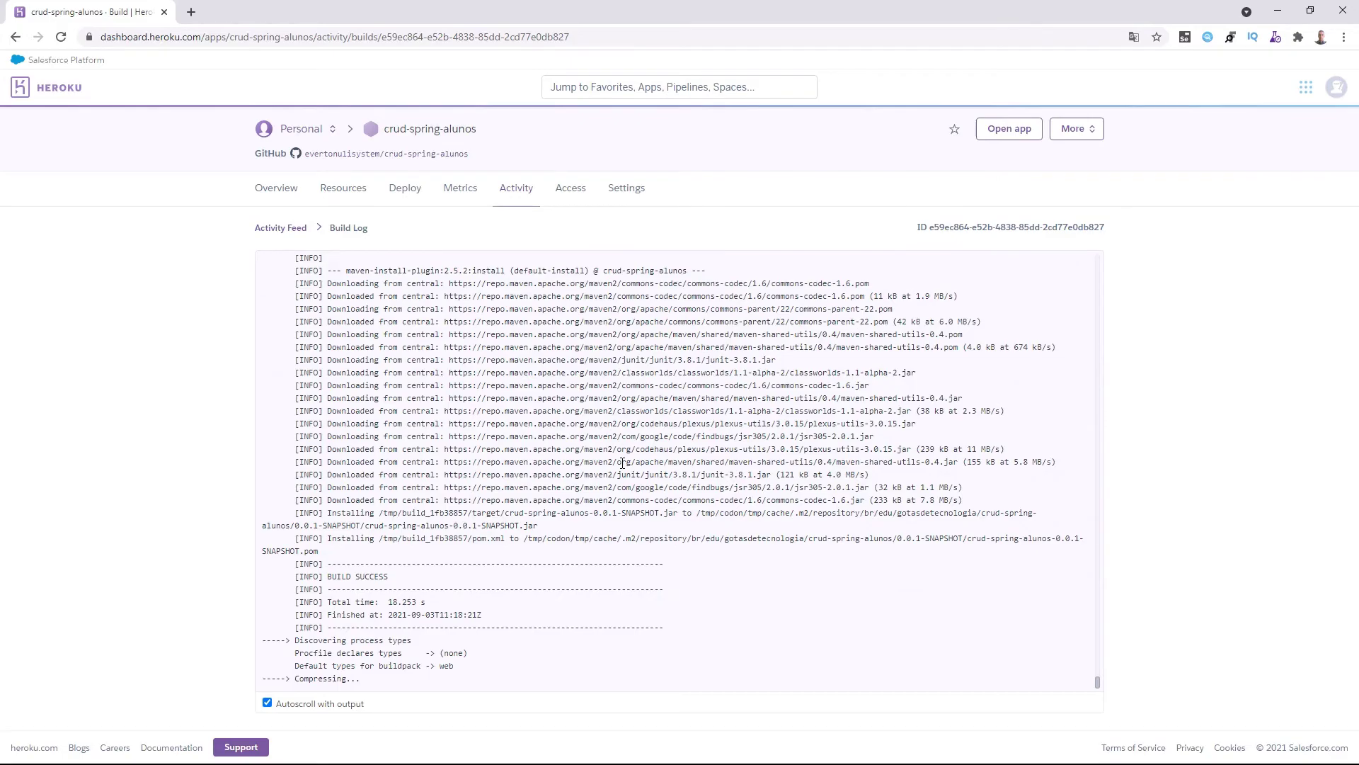
left_click_drag(327, 564, 412, 577)
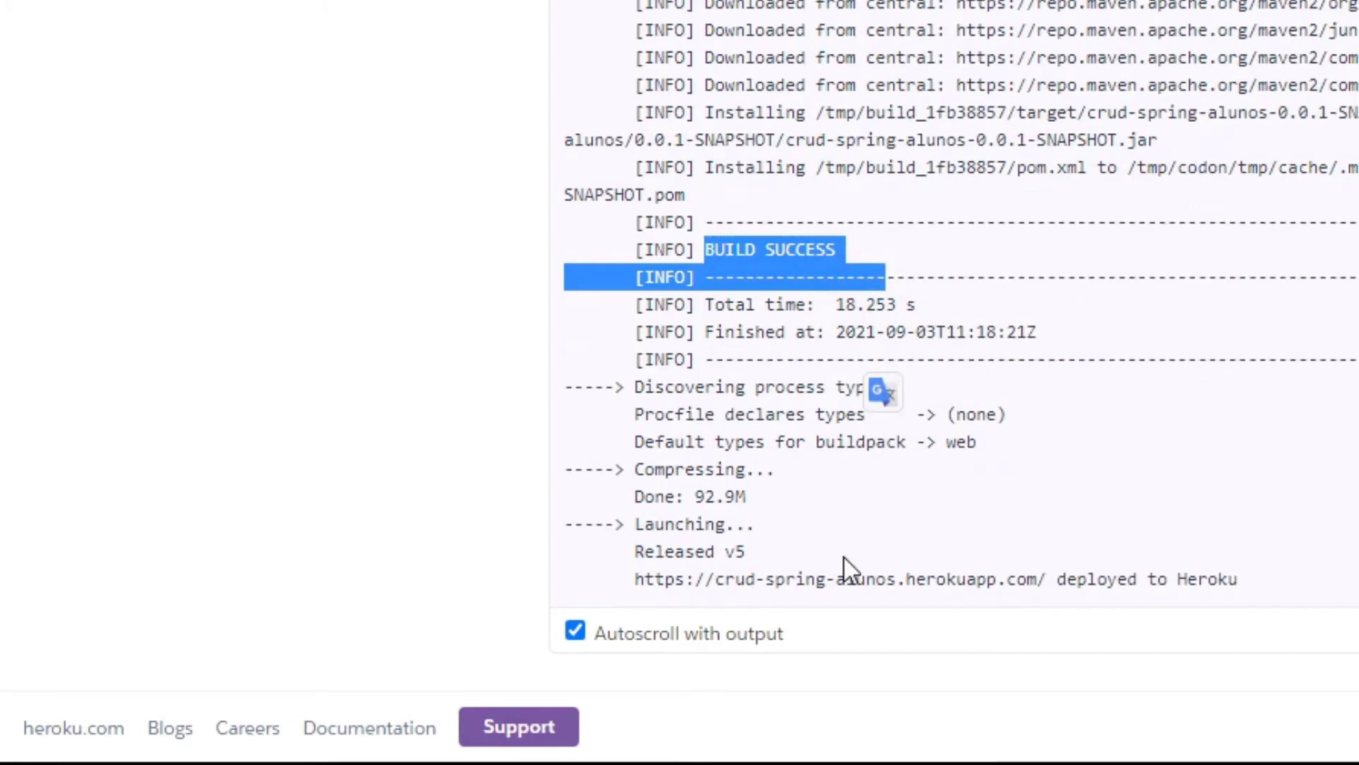
left_click(658, 581)
left_click_drag(635, 580, 970, 584)
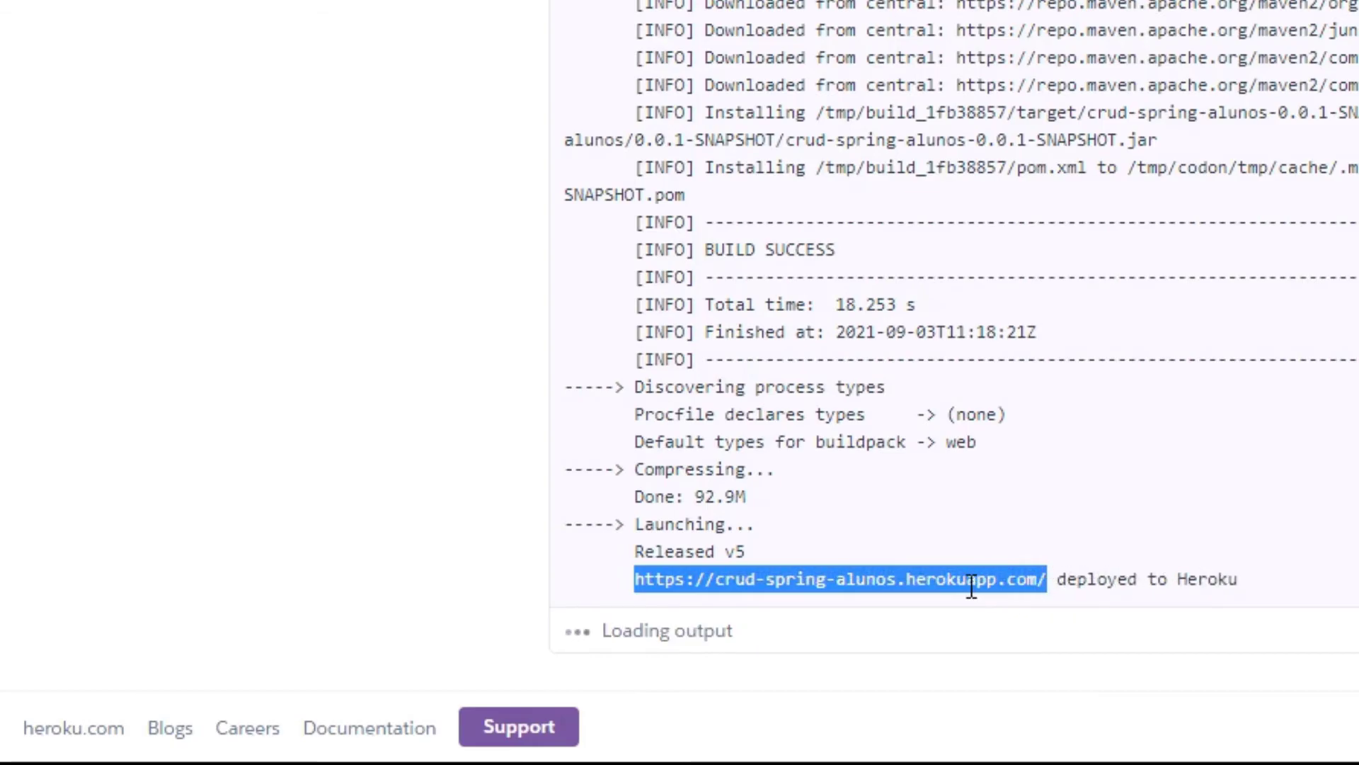
right_click(971, 583)
left_click(1072, 364)
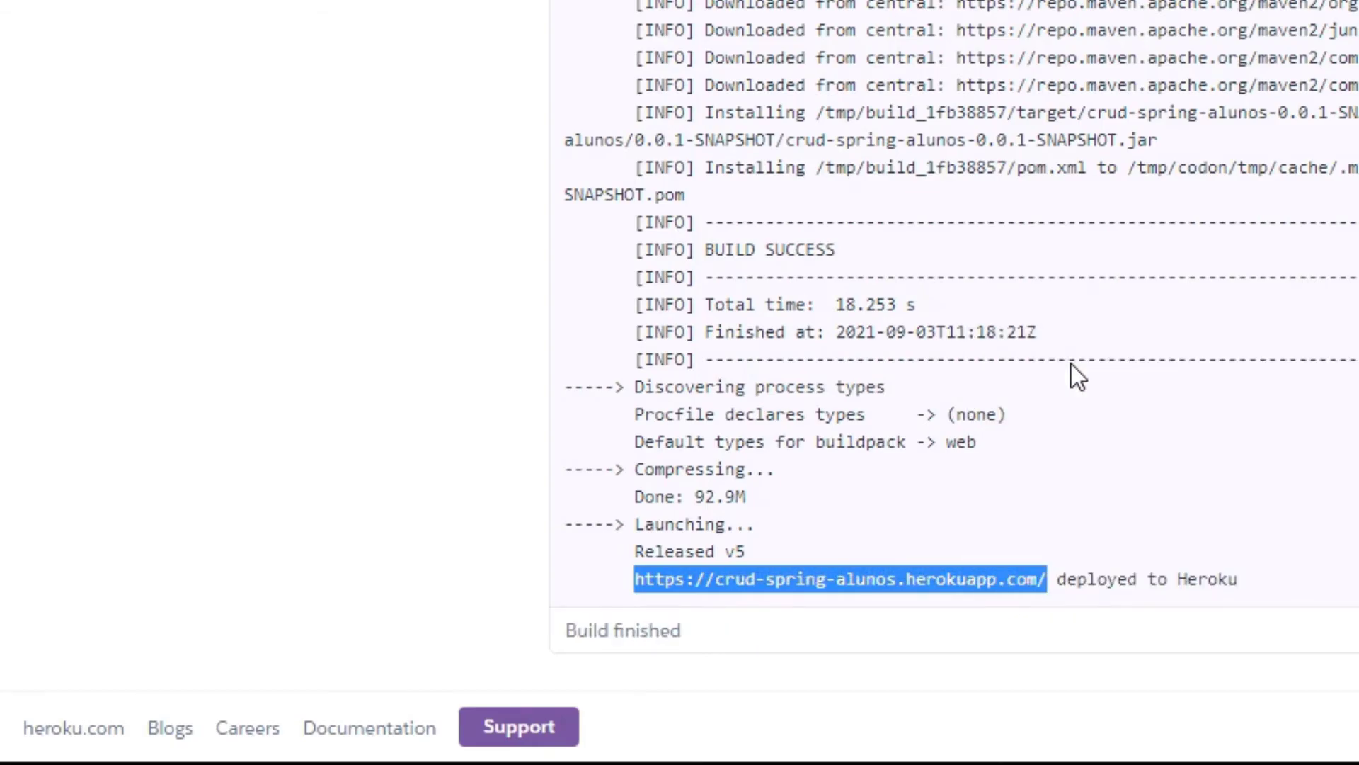
key("ctrl+t")
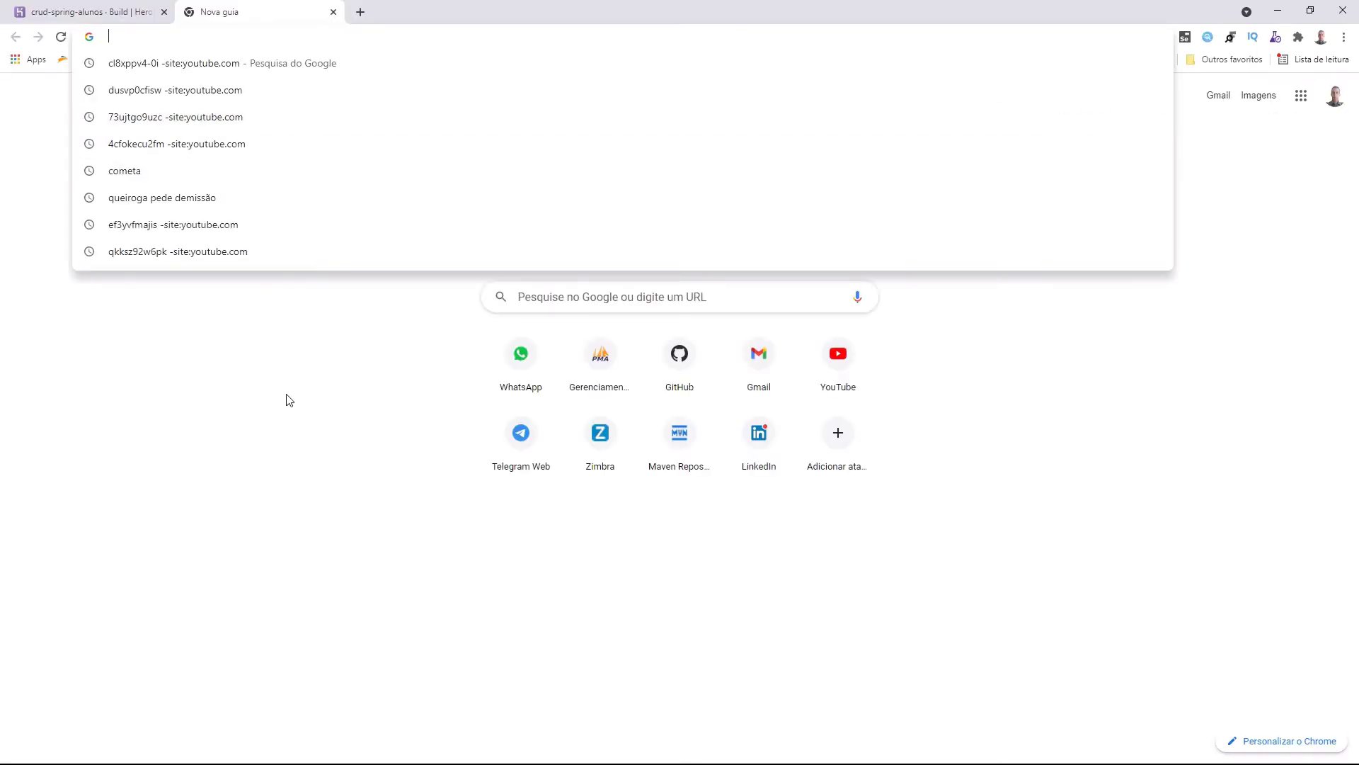
Load the deployed crud-spring-alunos app from the copied URL.
left_click(289, 400)
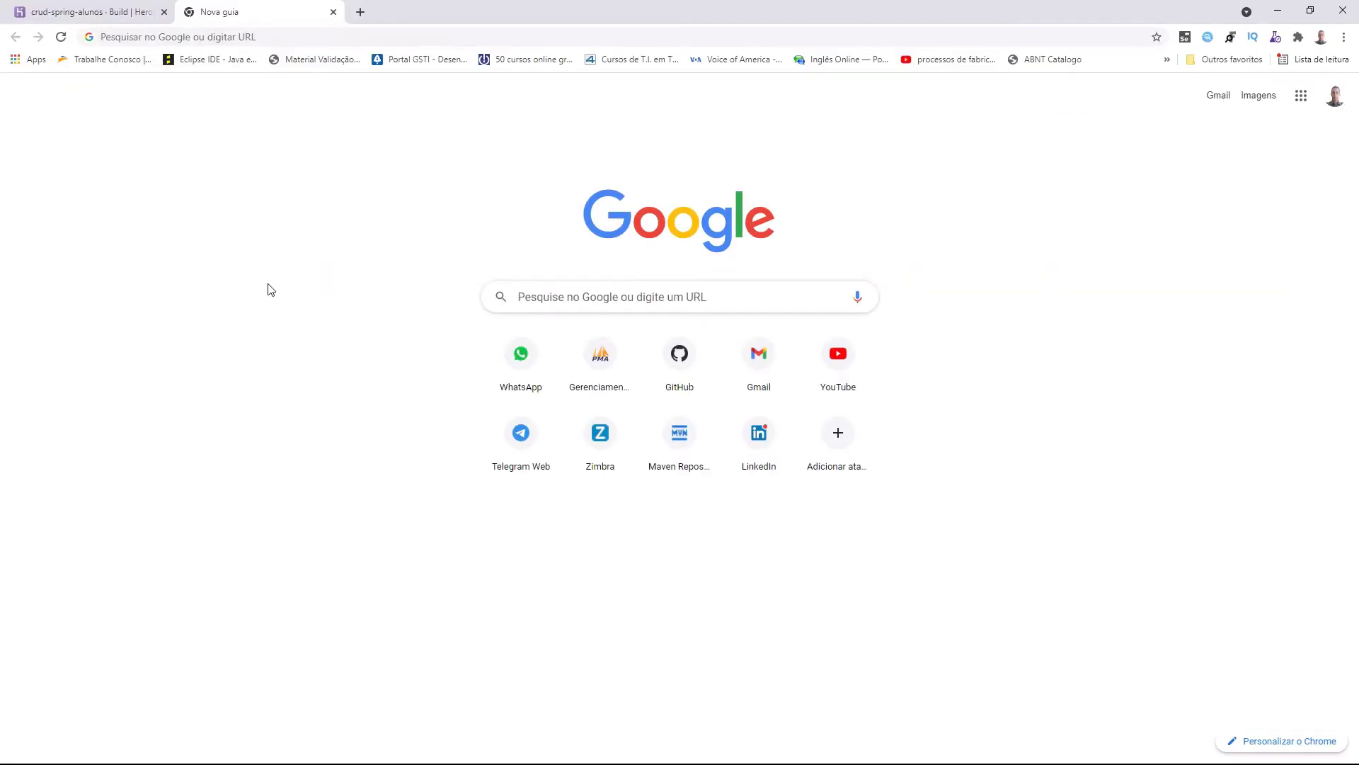
left_click(212, 40)
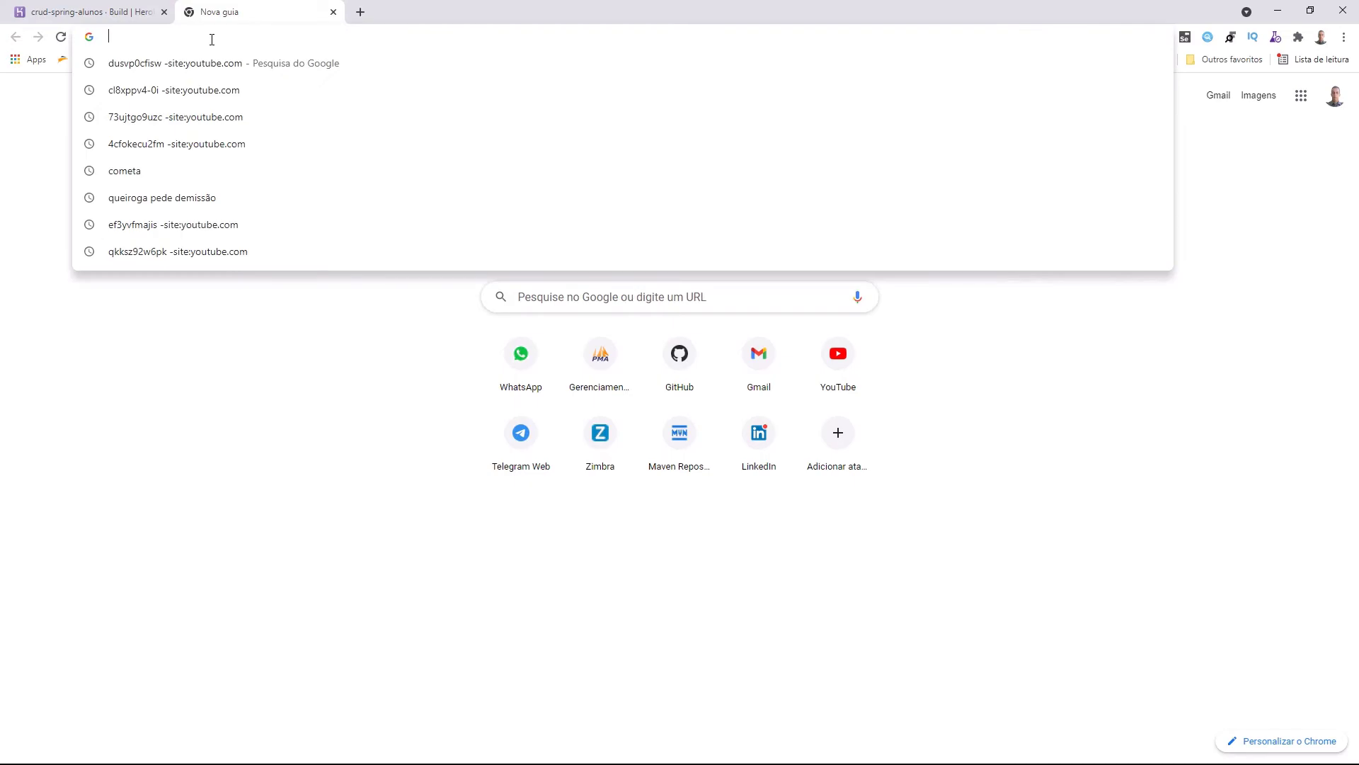
type("https://crud-spring-alunos.herokuapp.com/alunos")
key("Return")
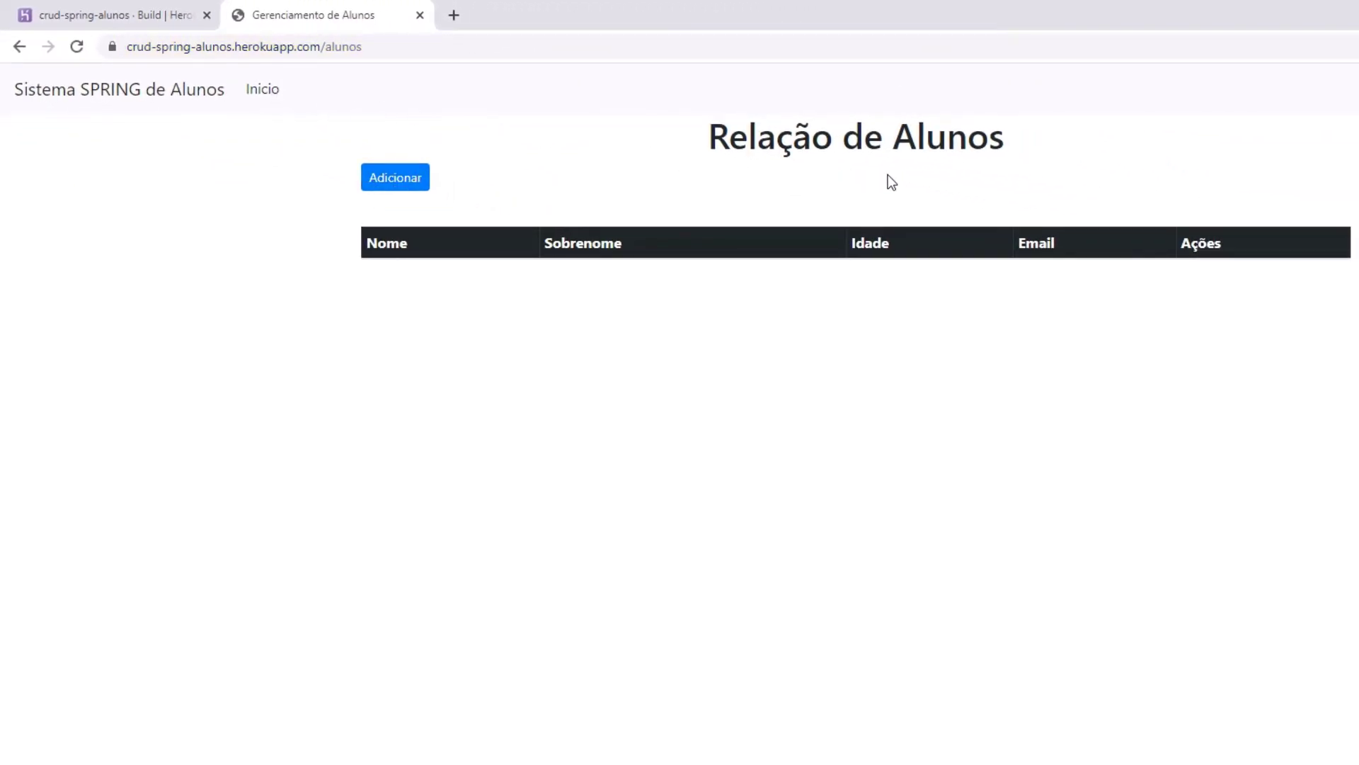
Add a student with first name, surname, age 46 and e-mail address, and submit the form.
left_click(395, 185)
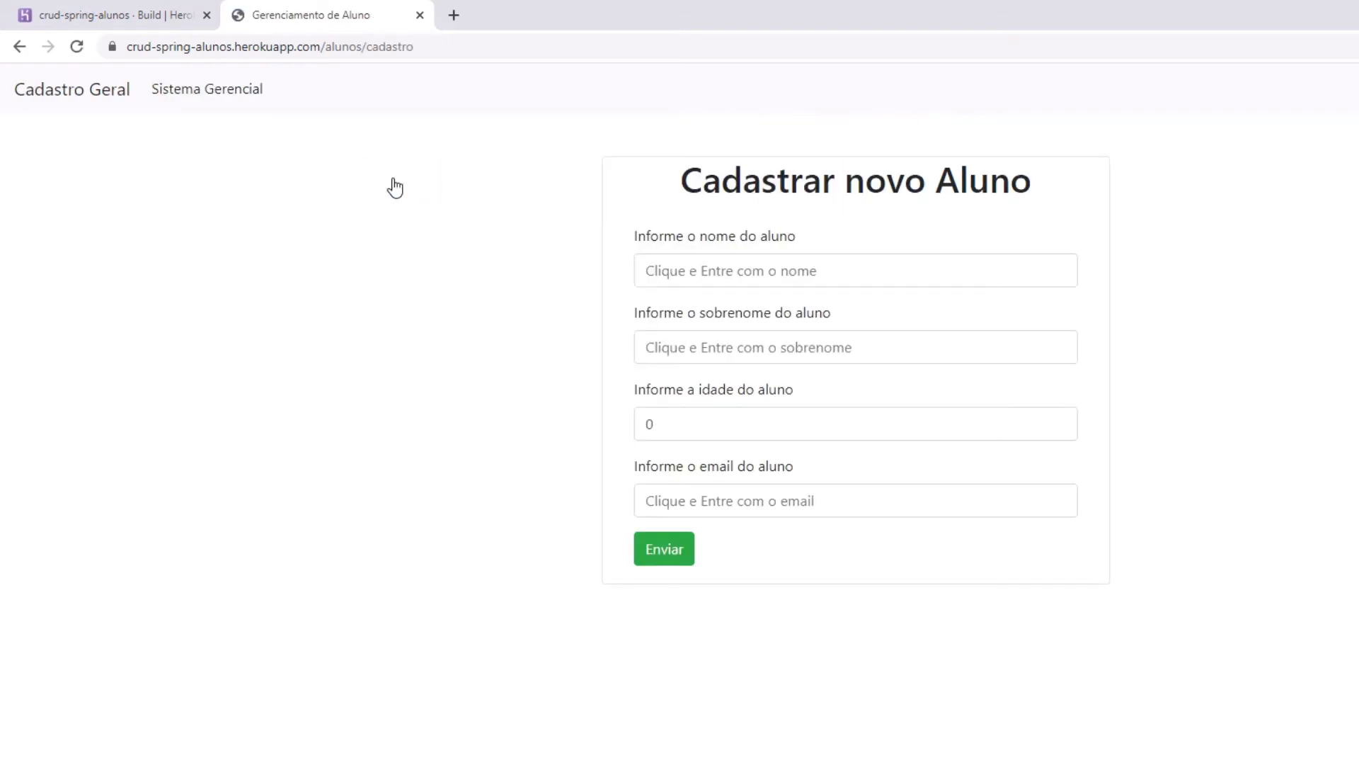
left_click(678, 268)
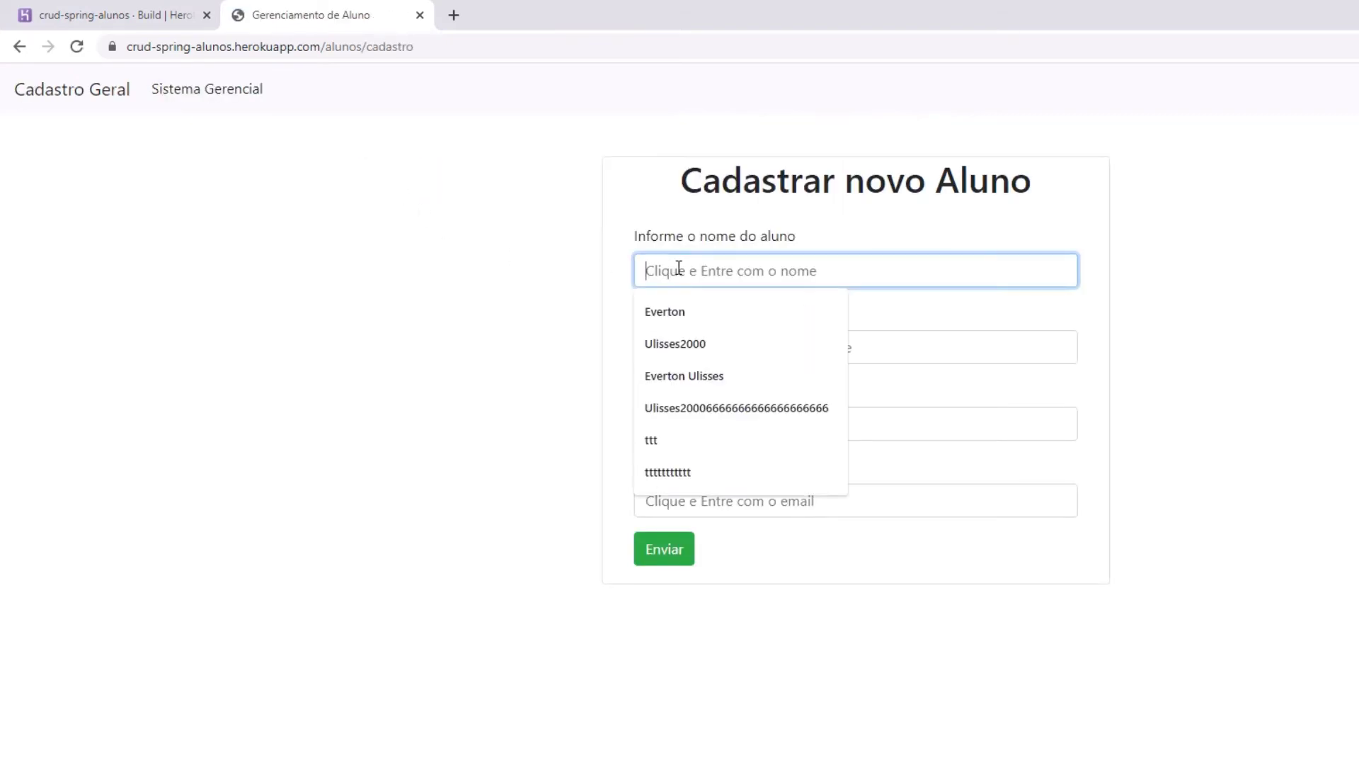
key("Tab")
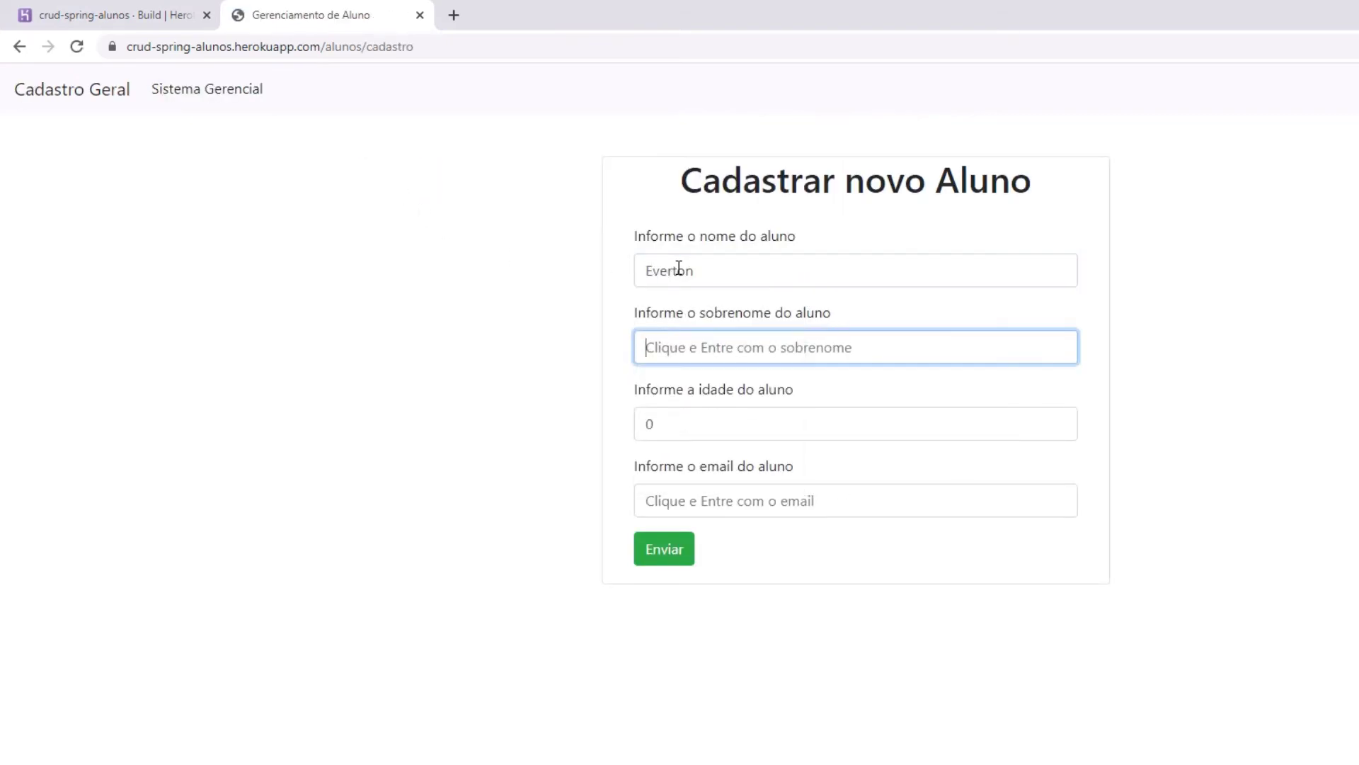
key("Tab")
type("46")
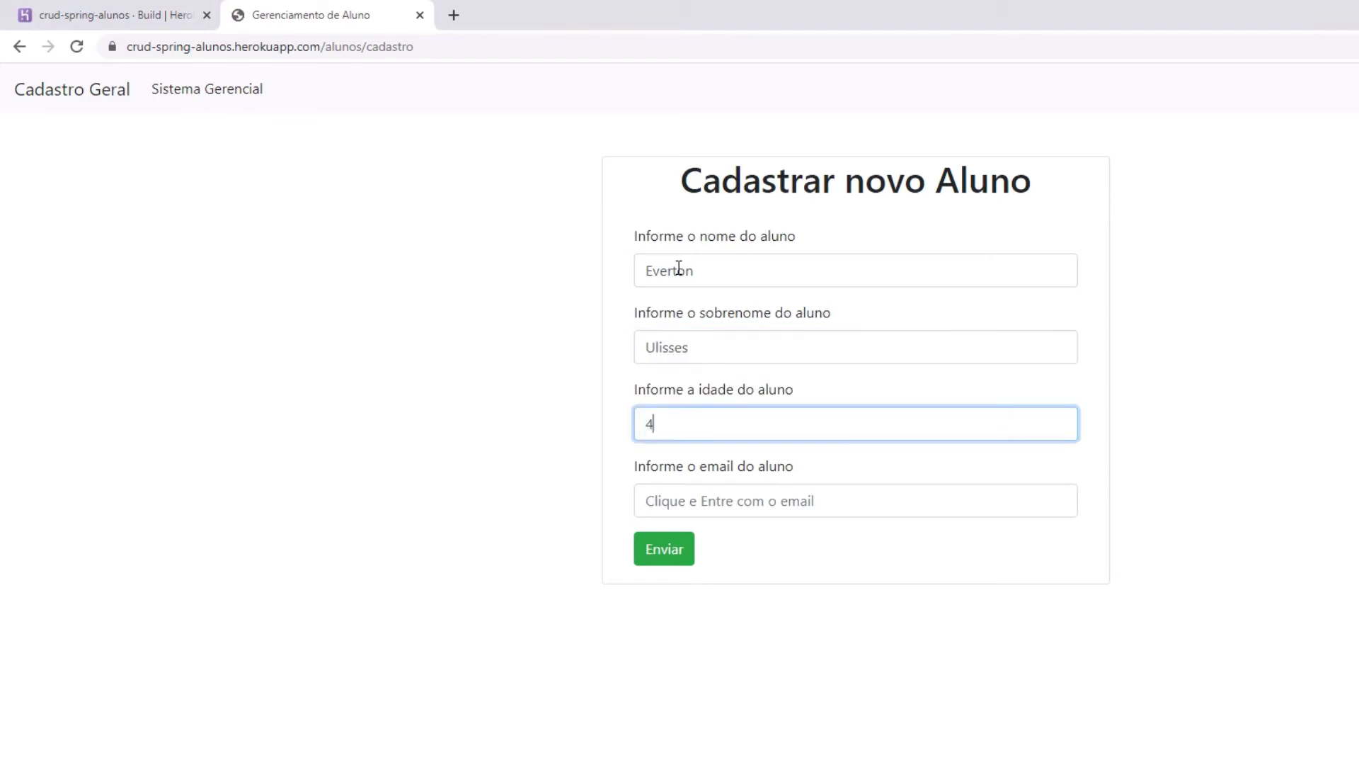
key("Tab")
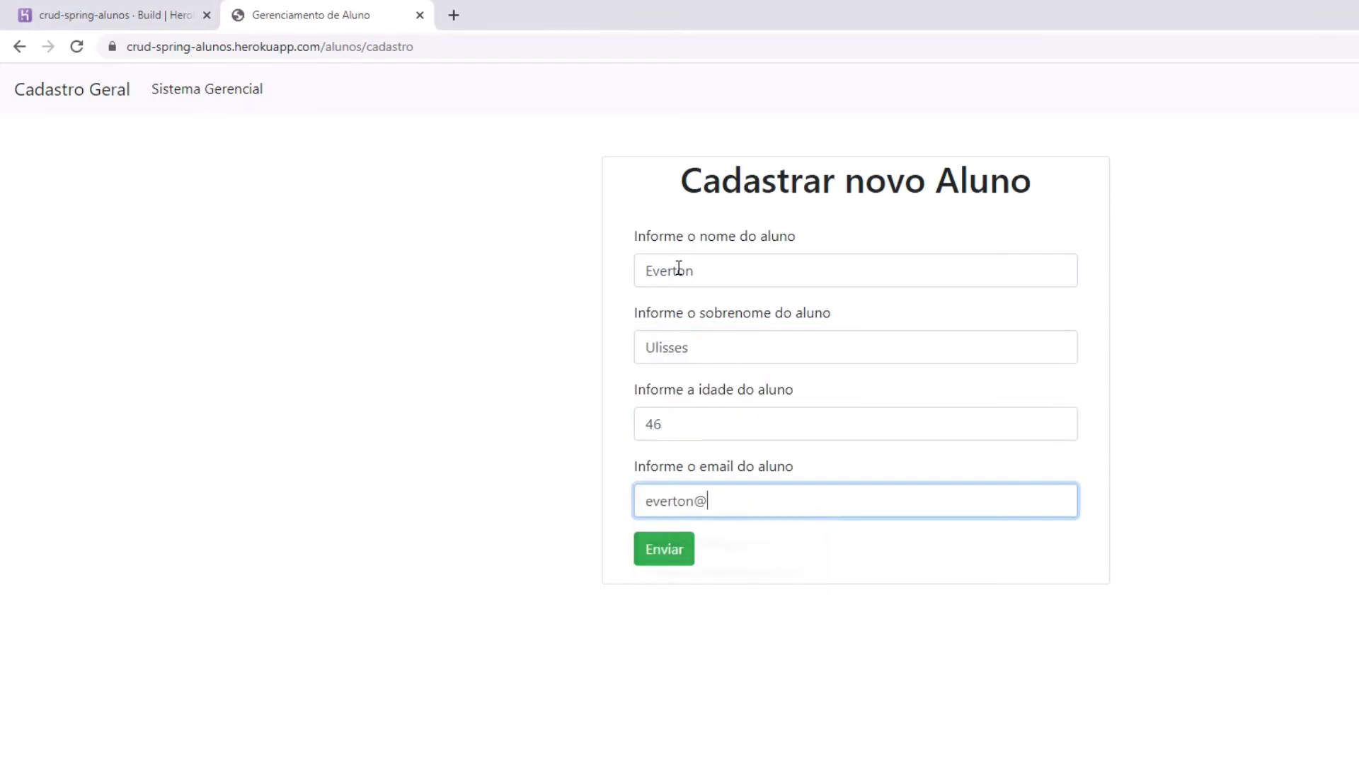
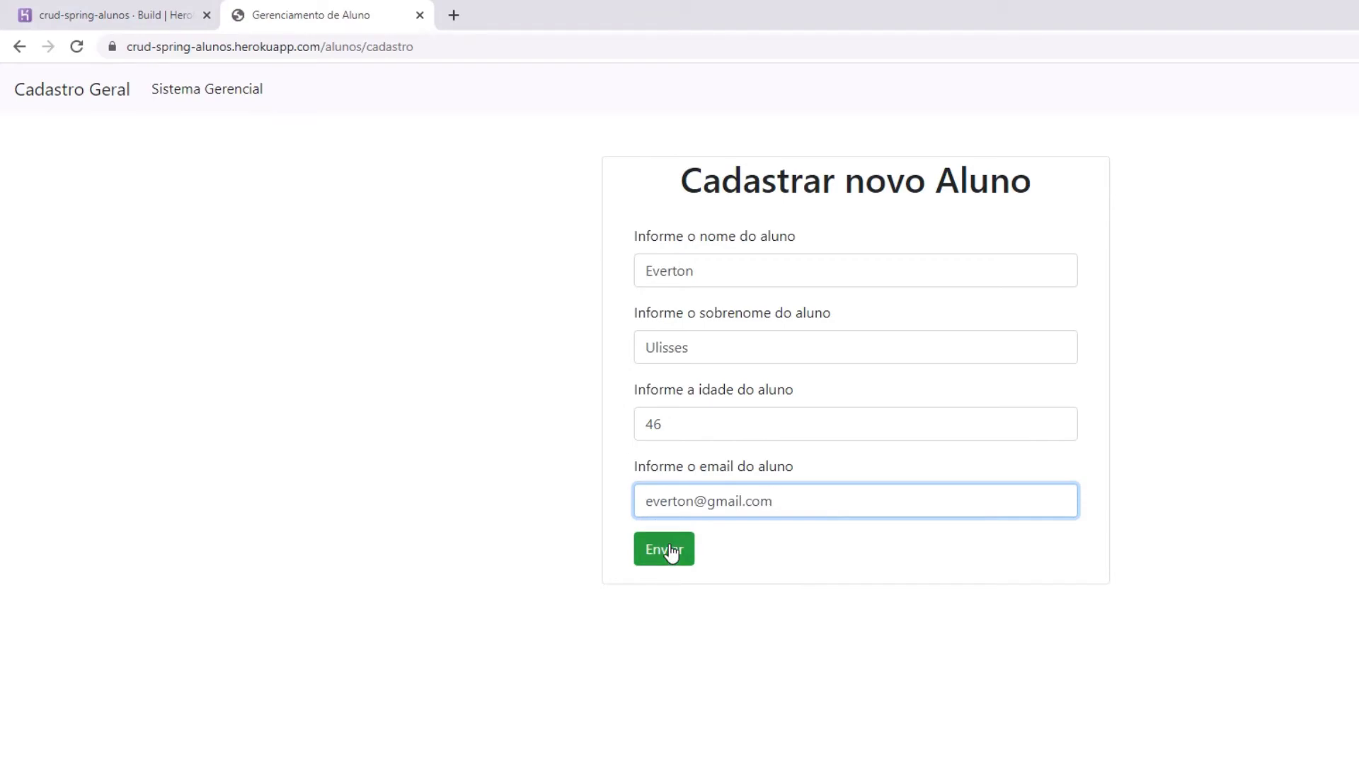
left_click(671, 552)
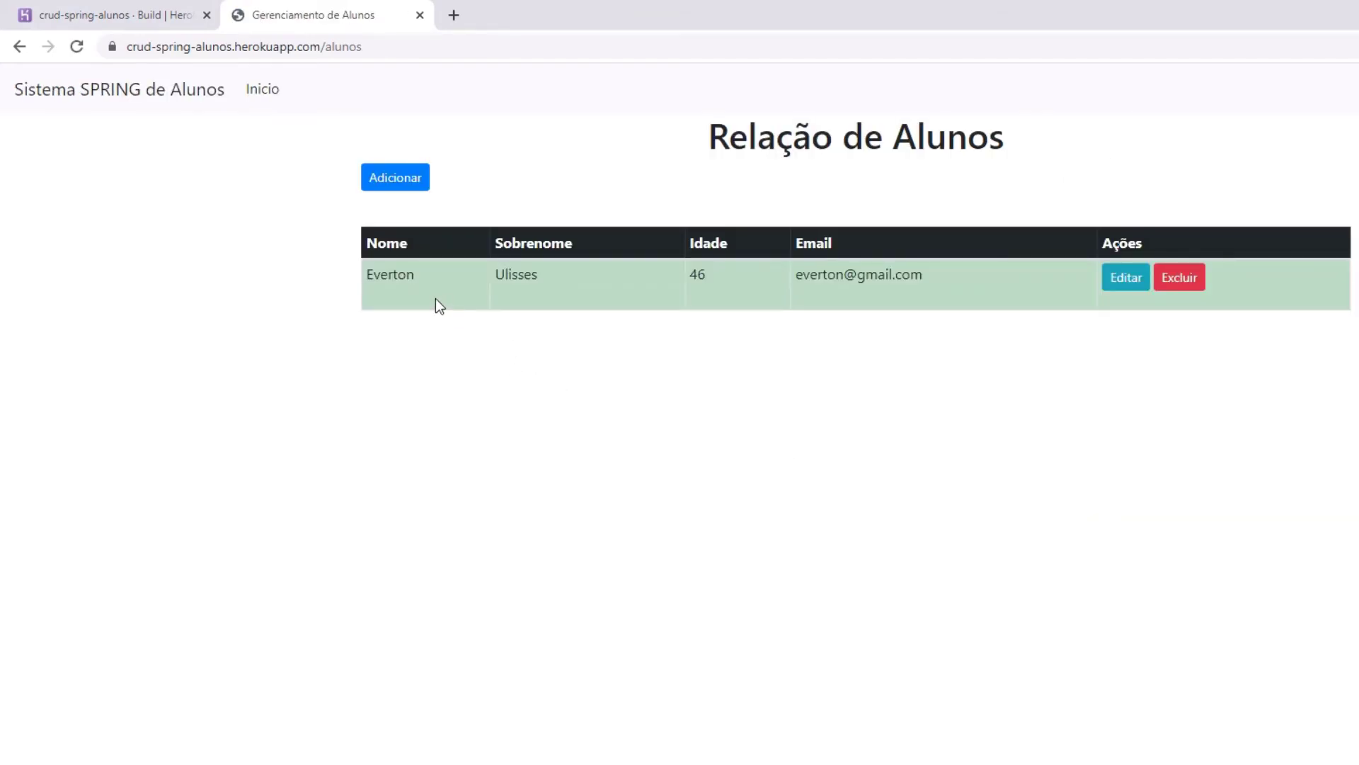
Add a second student with first name, surname, age 40 and e-mail address.
left_click(418, 181)
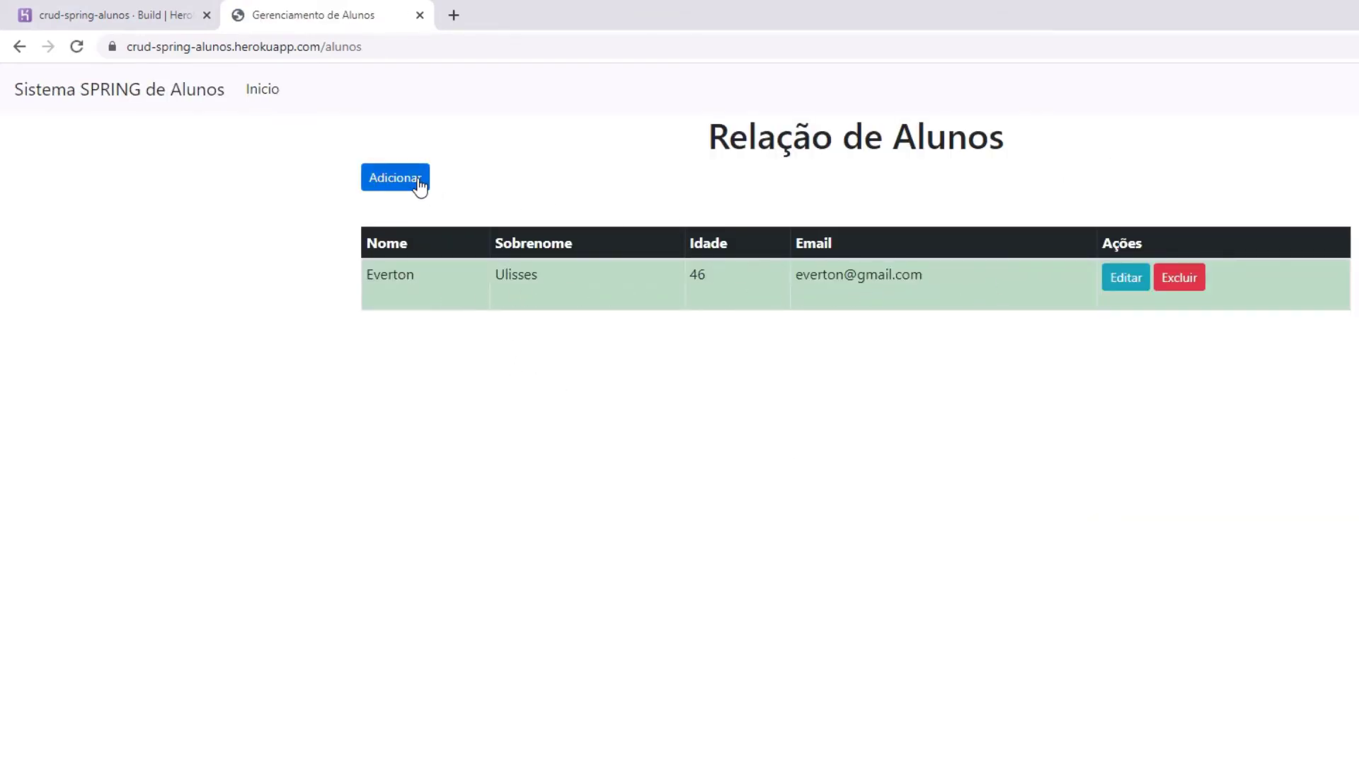
left_click(686, 271)
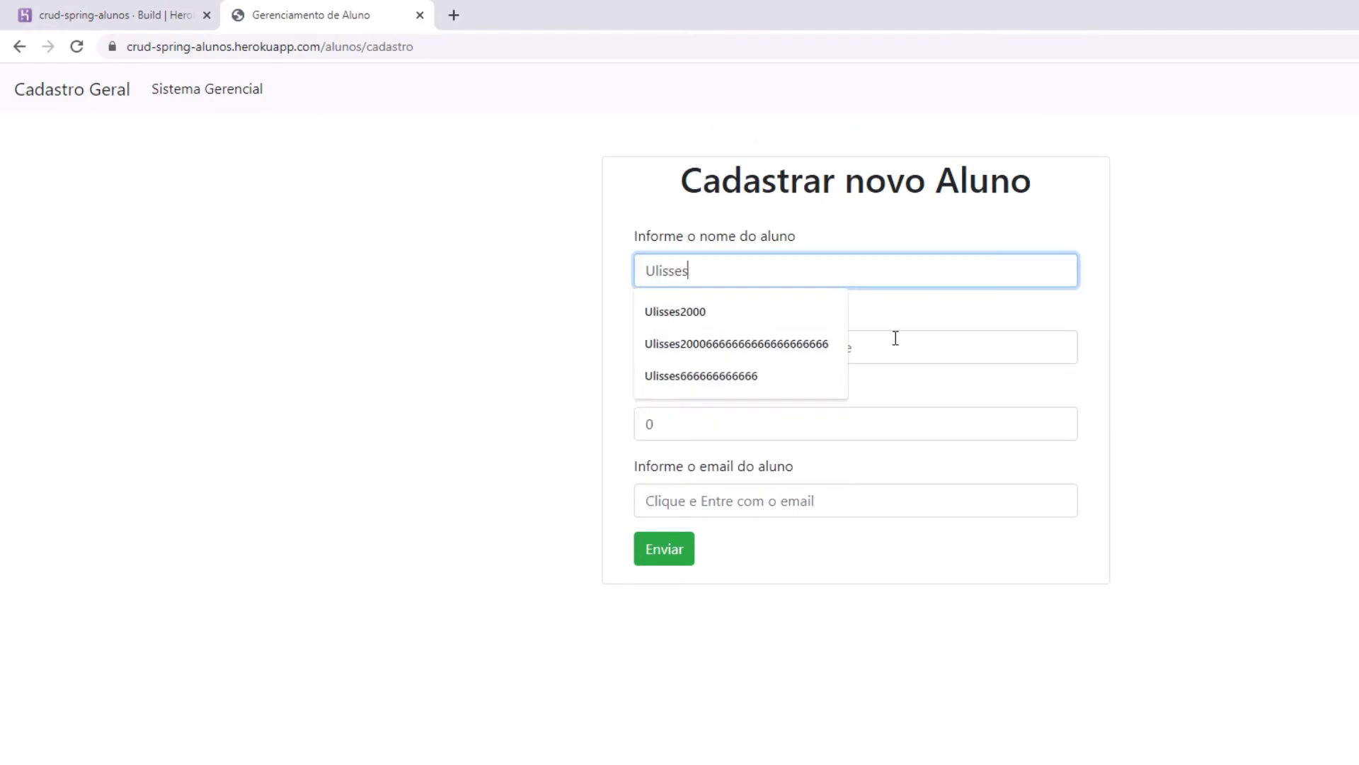
left_click(894, 338)
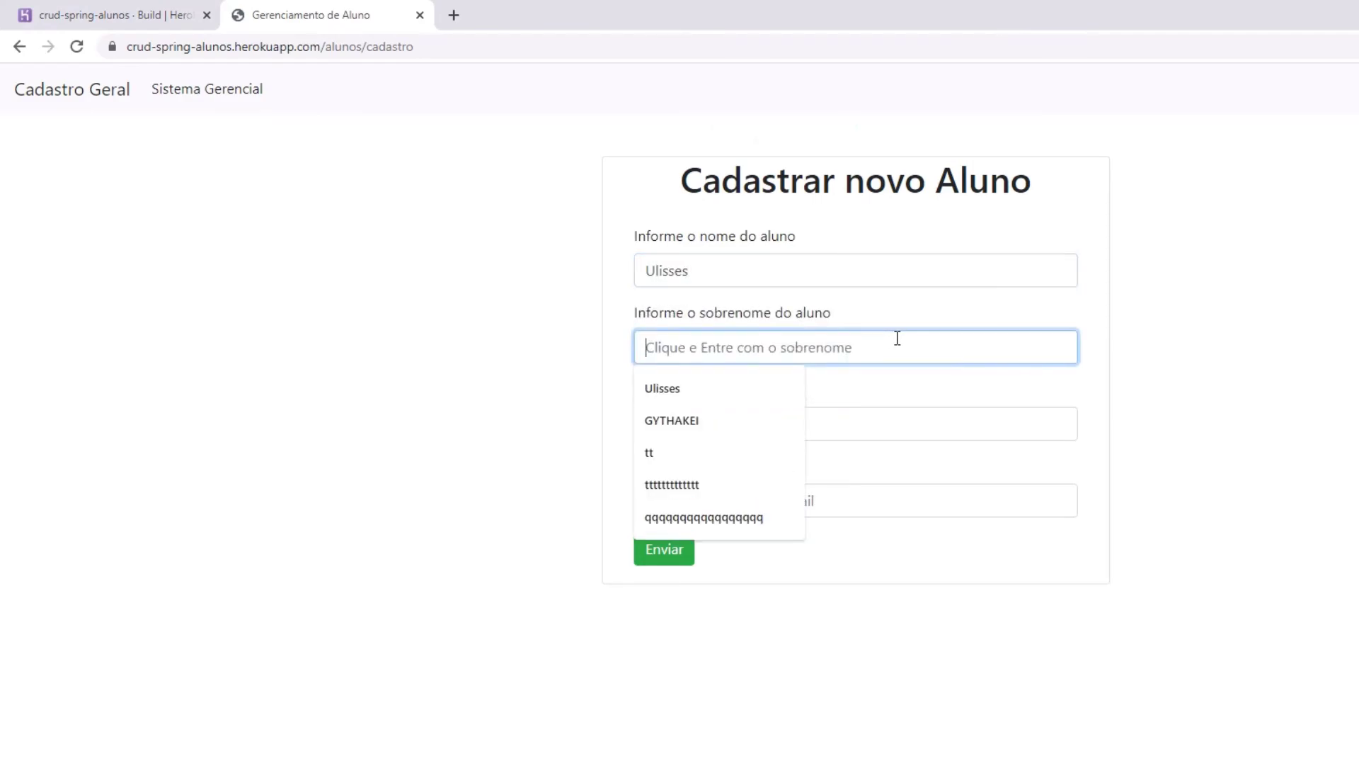
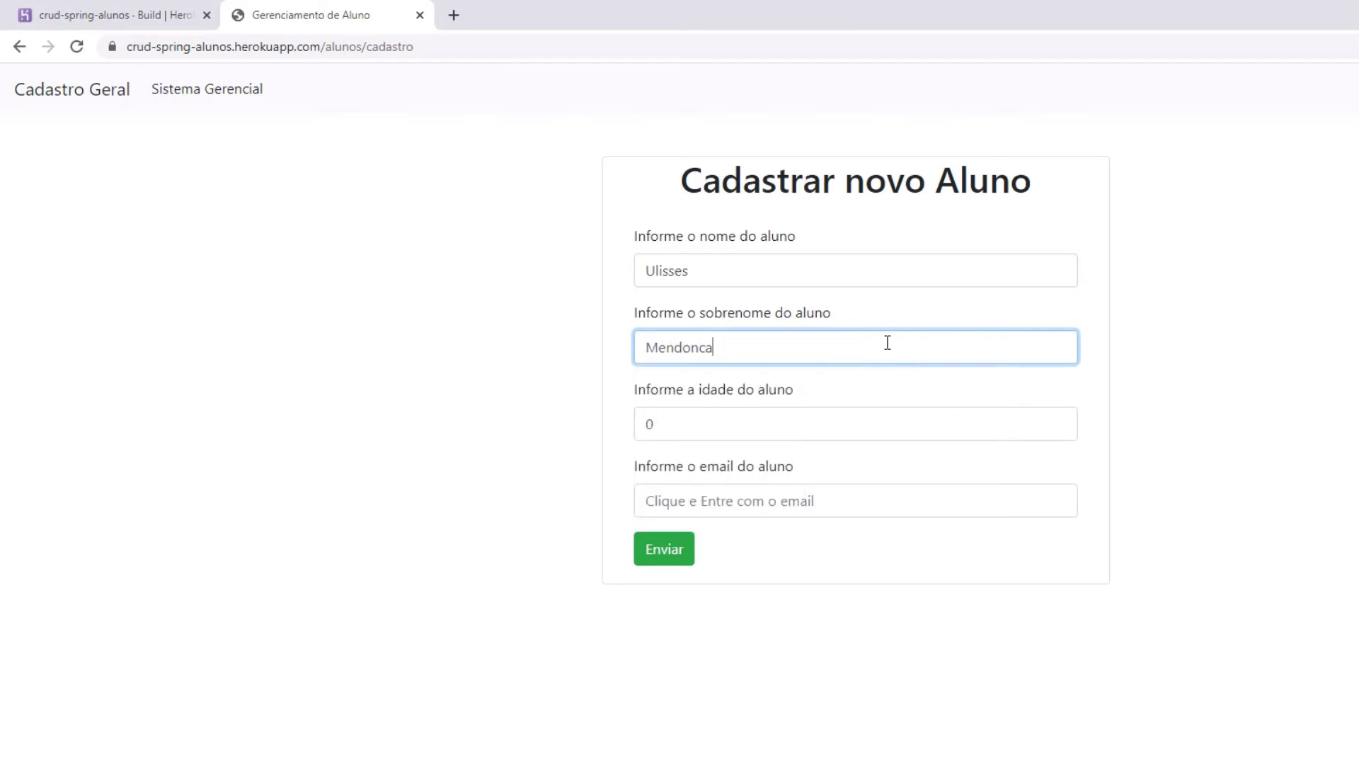
left_click(703, 423)
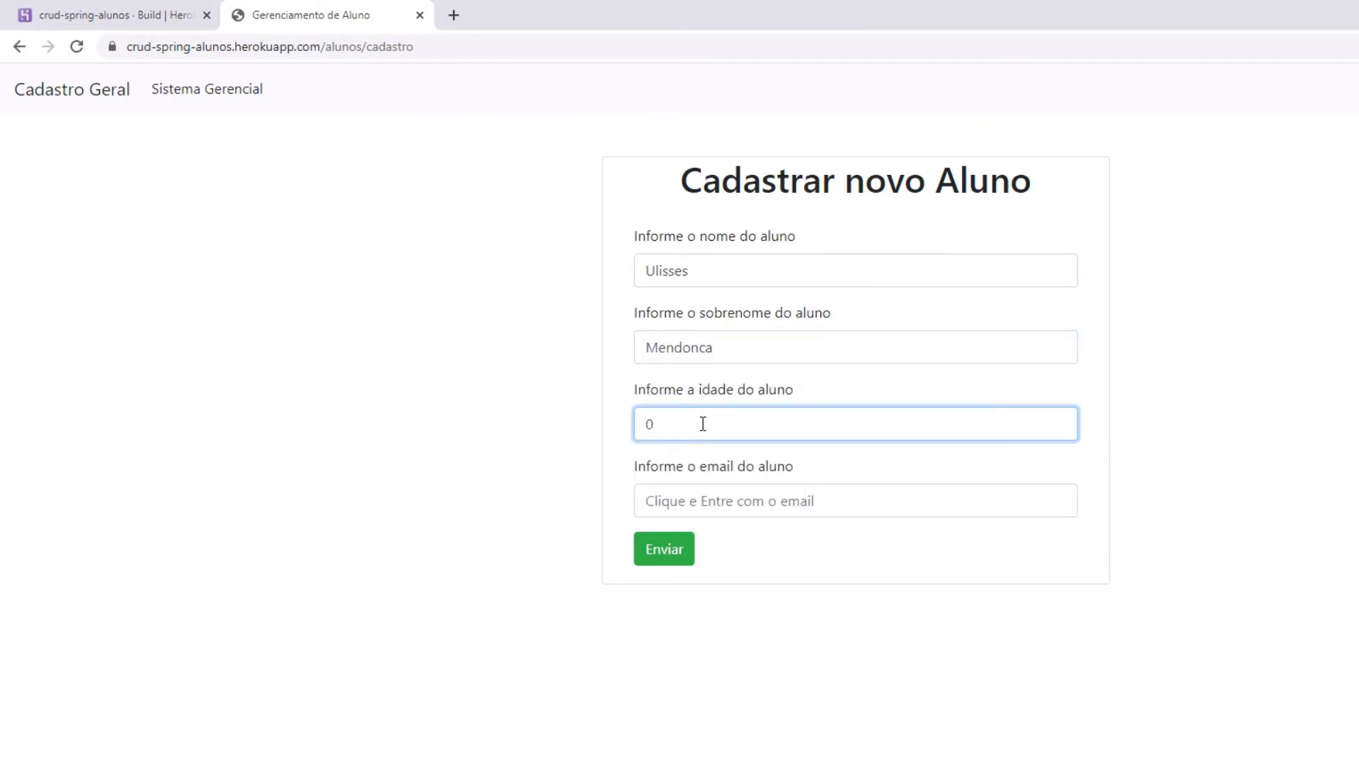
key("BackSpace")
type("40")
left_click(708, 499)
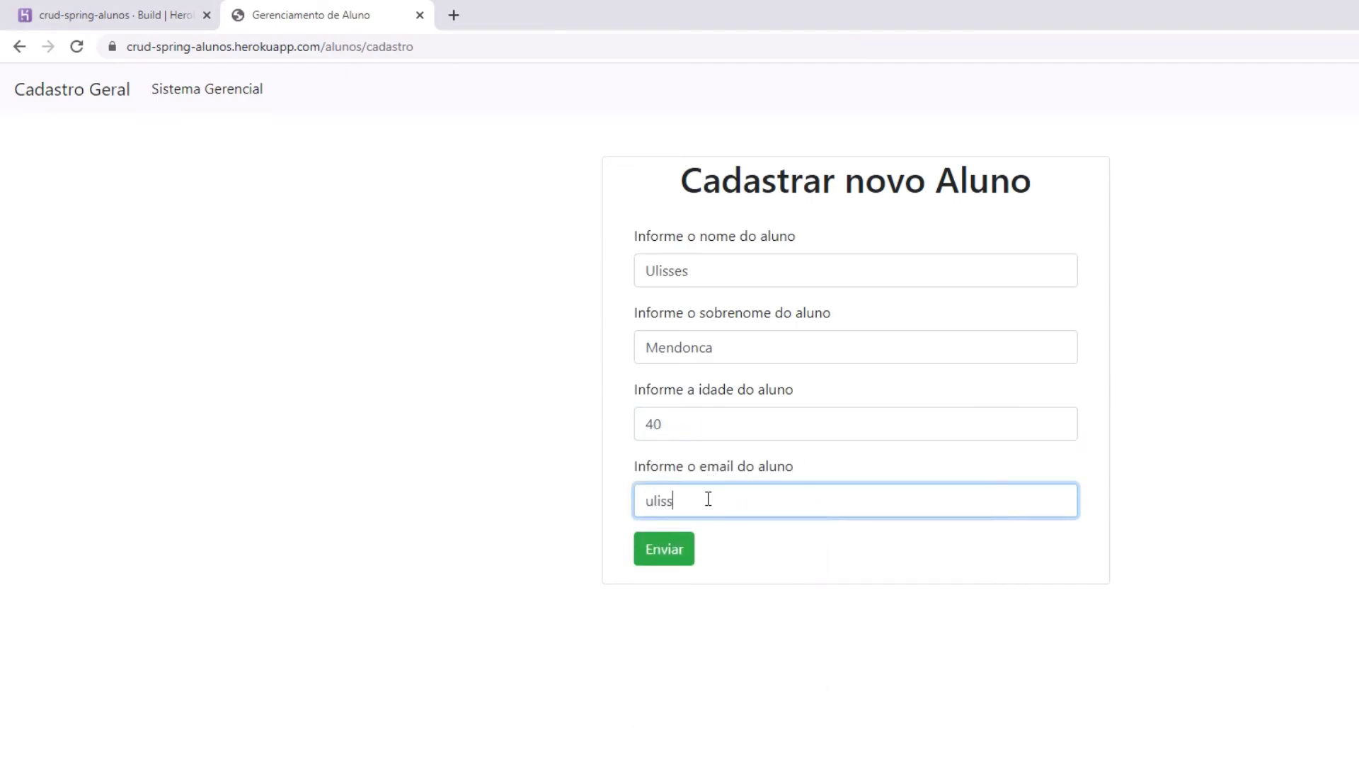
left_click(681, 555)
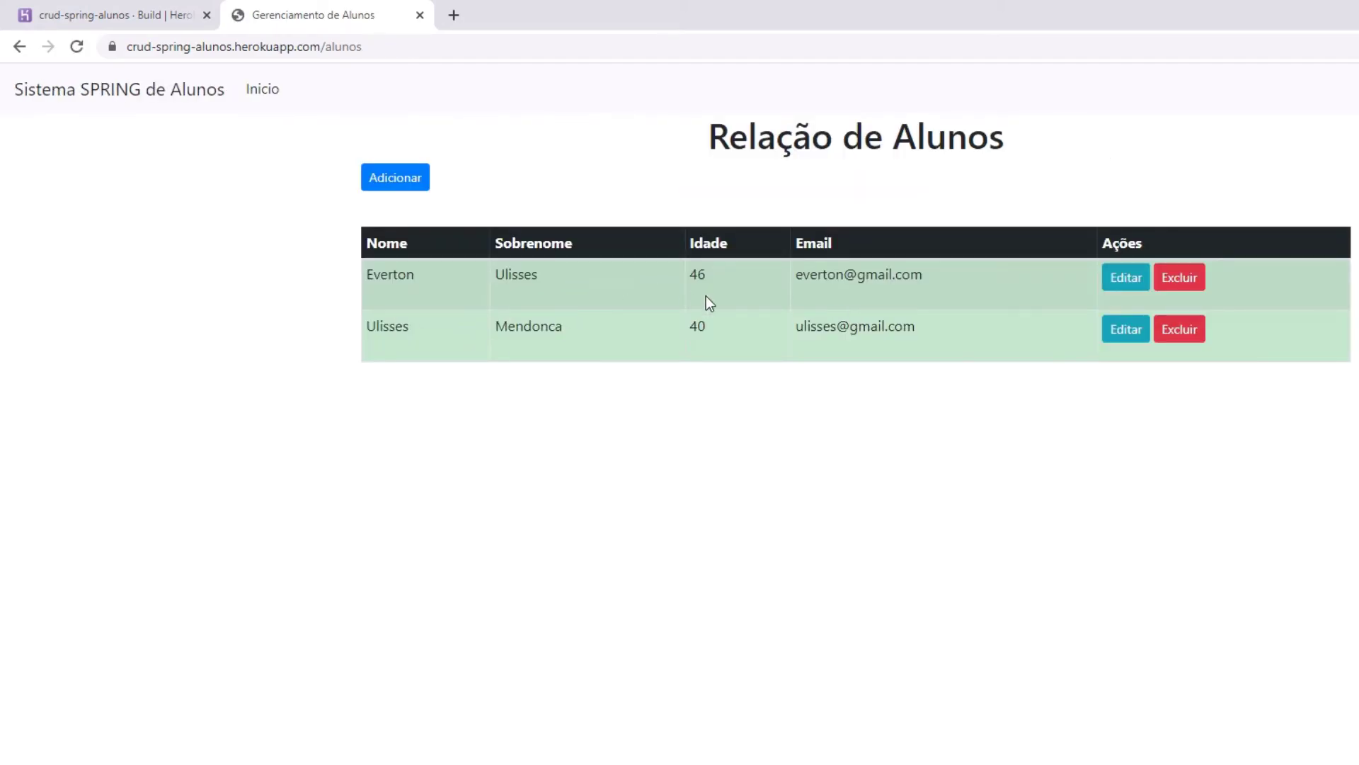
Append 'de' to the second student's first name, save it, then delete that student.
left_click(1124, 331)
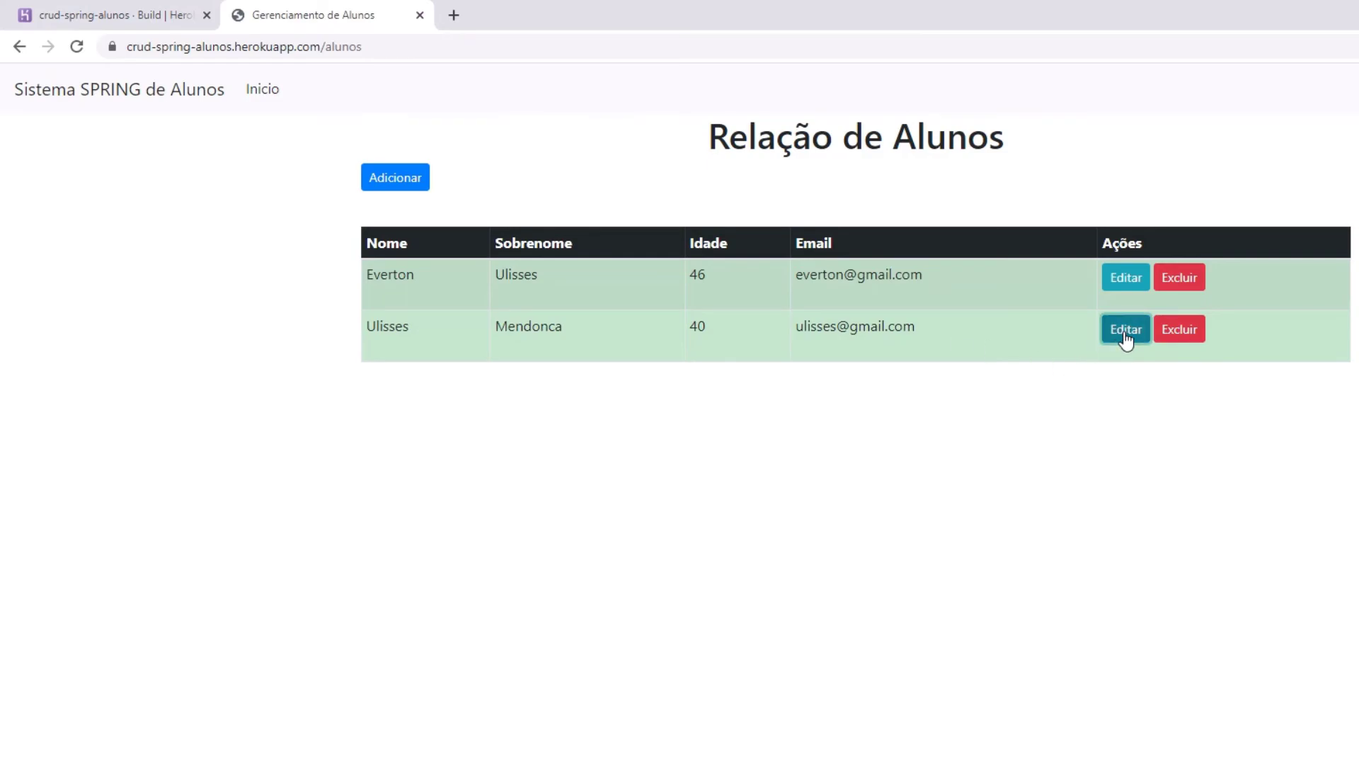
left_click(737, 277)
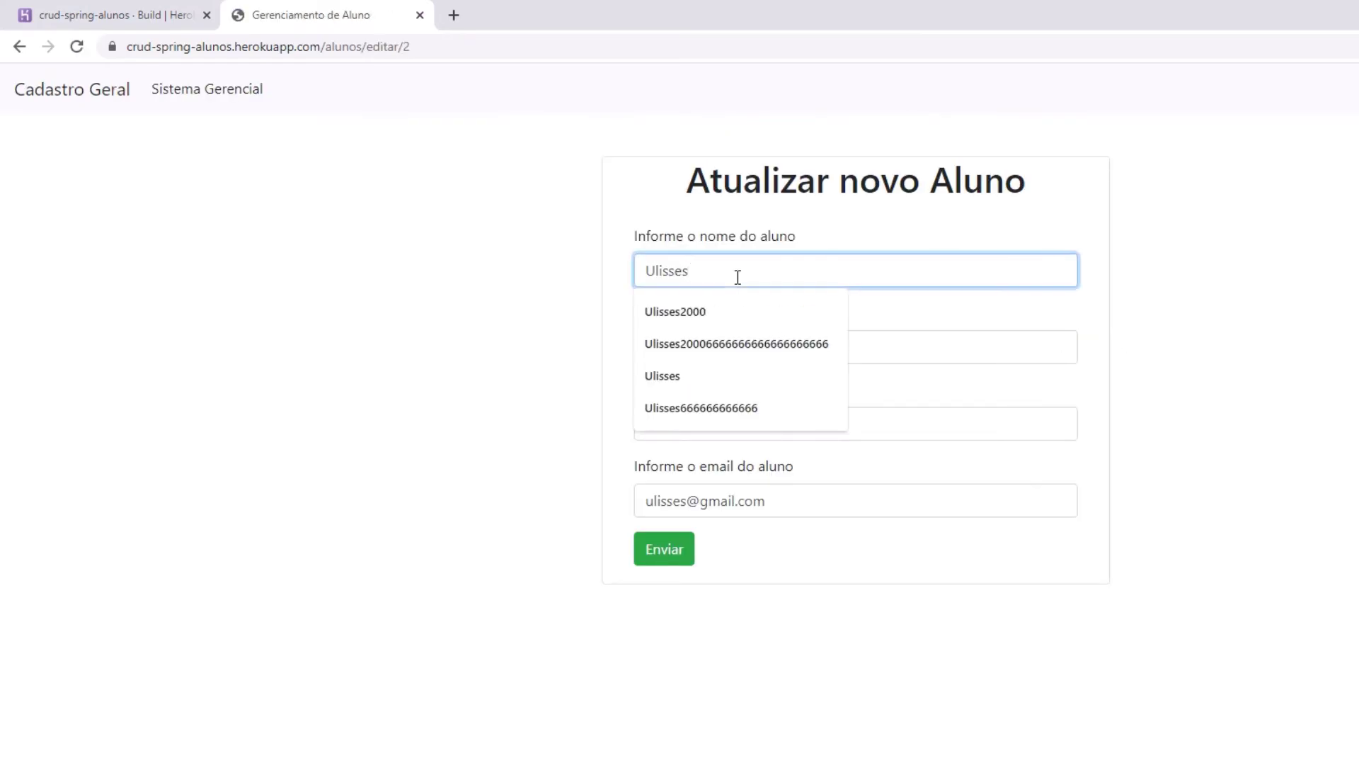
left_click(737, 277)
type("de")
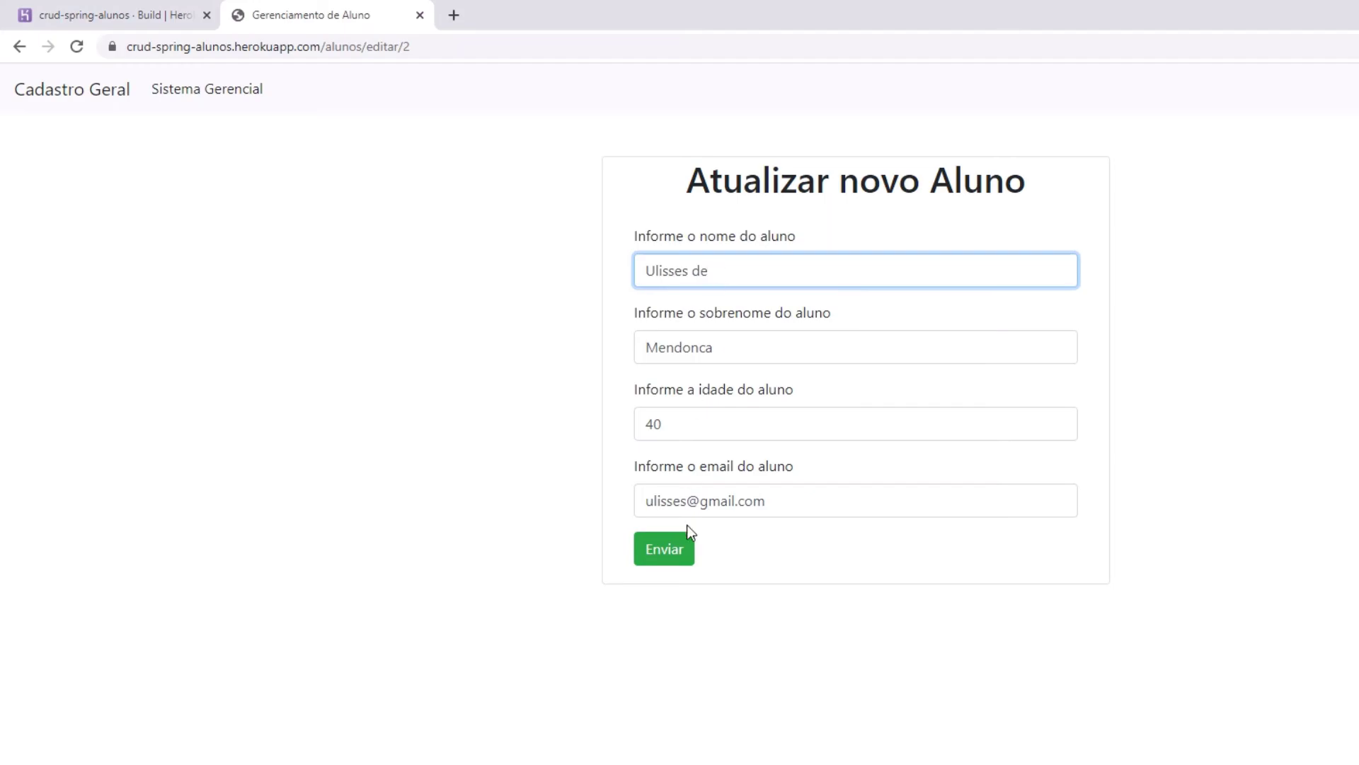
left_click(685, 536)
double_click(419, 326)
left_click(867, 389)
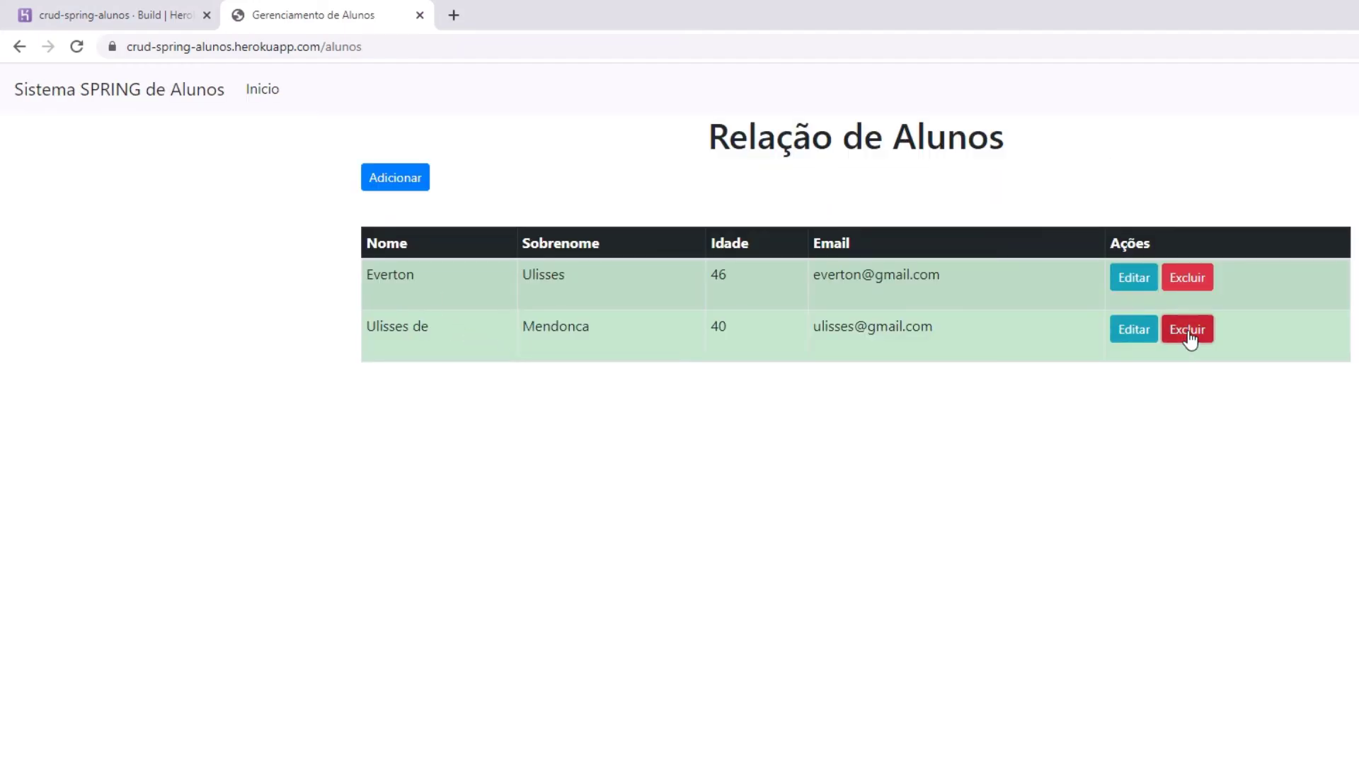
left_click(1190, 333)
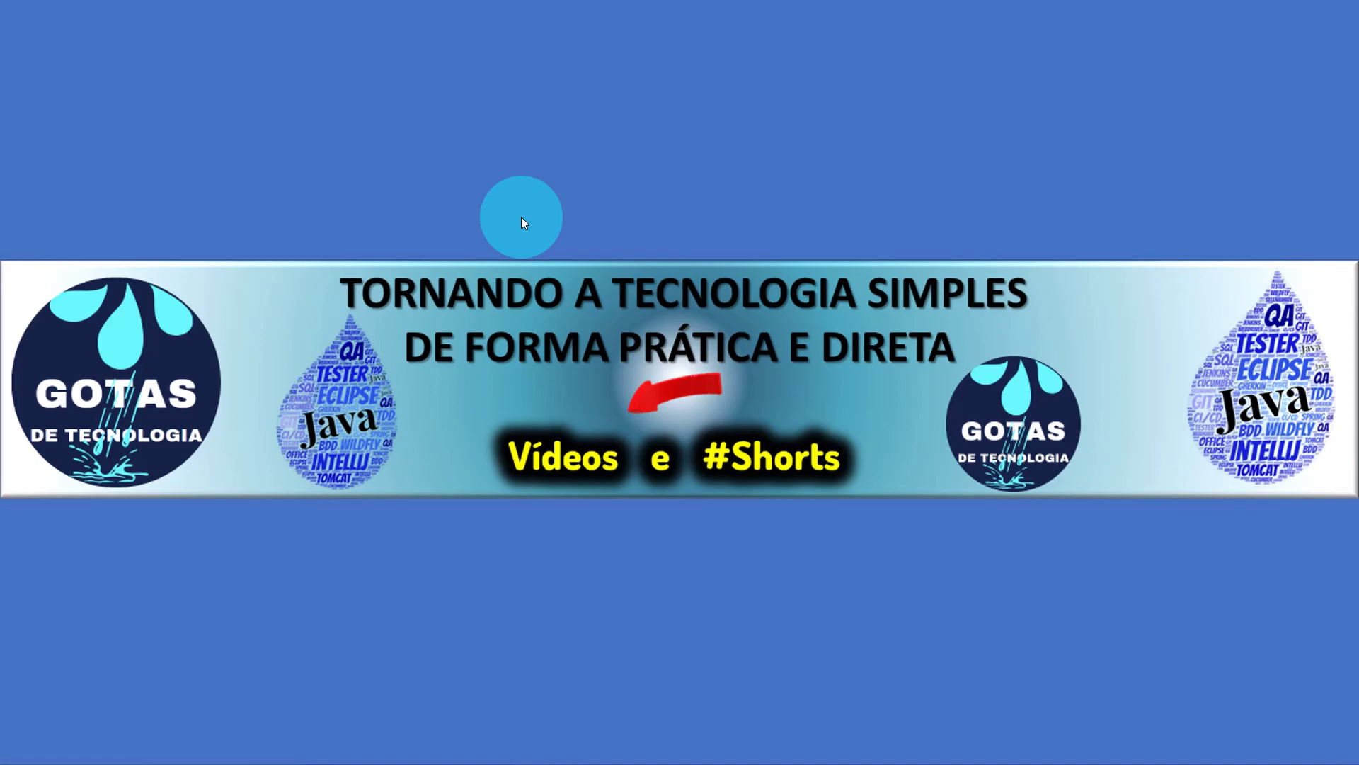
Advance the slideshow to the closing STACK'S slide listing Java, Spring Boot, PostgreSQL, Thymeleaf and Heroku.
left_click(776, 283)
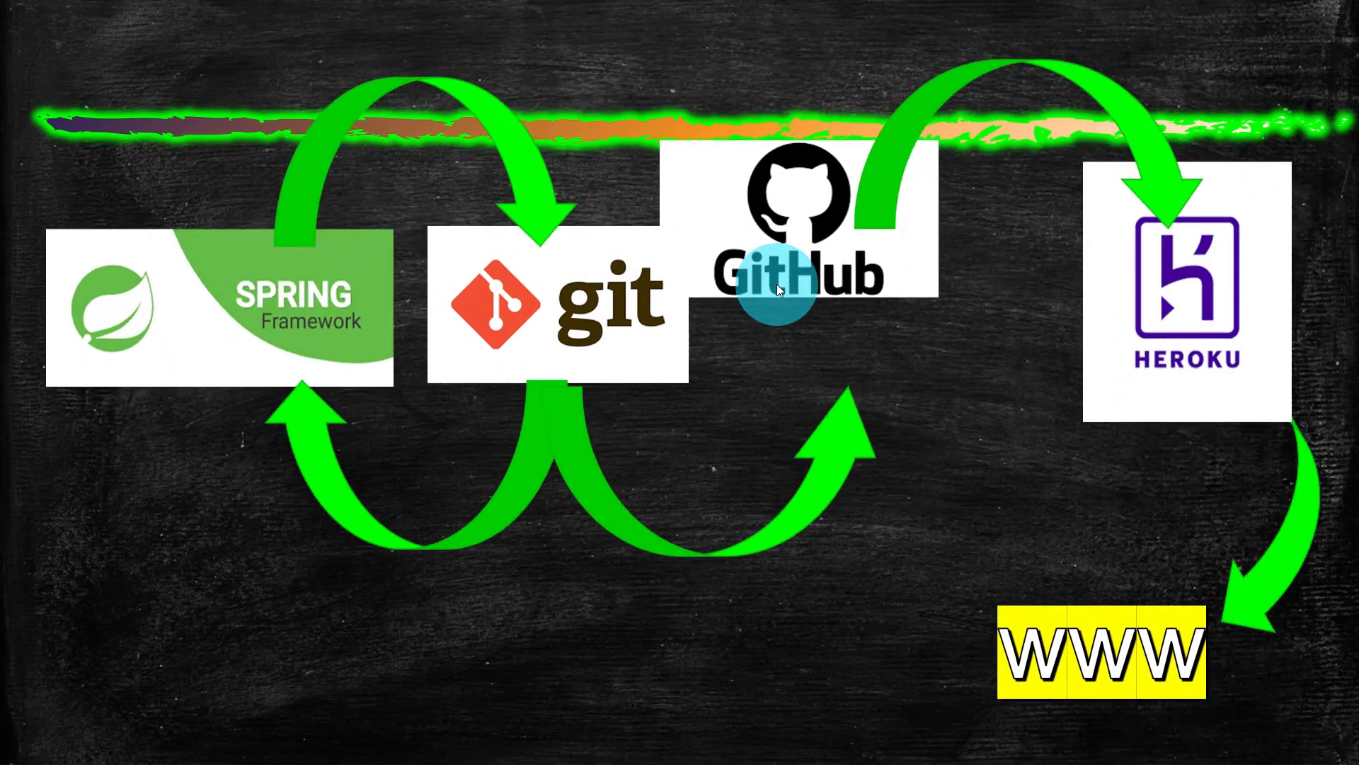
left_click(776, 284)
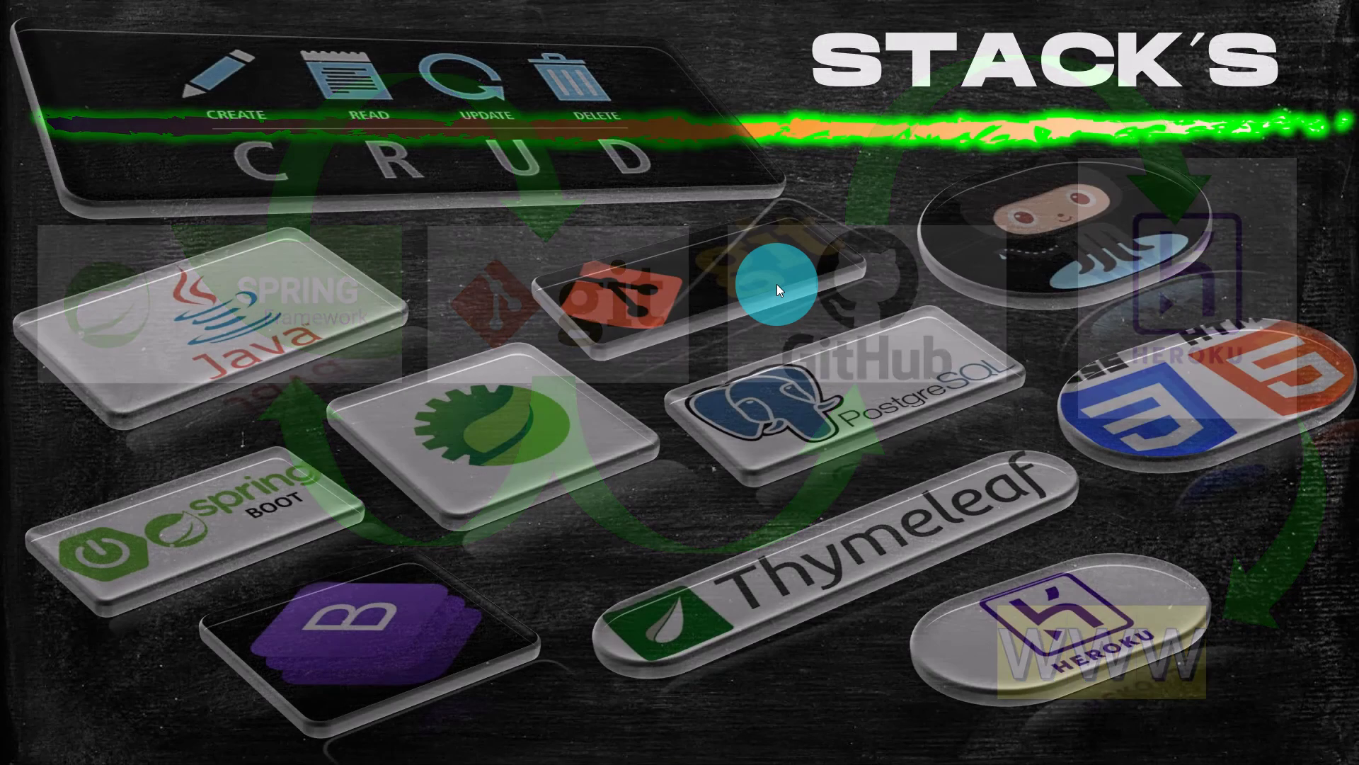